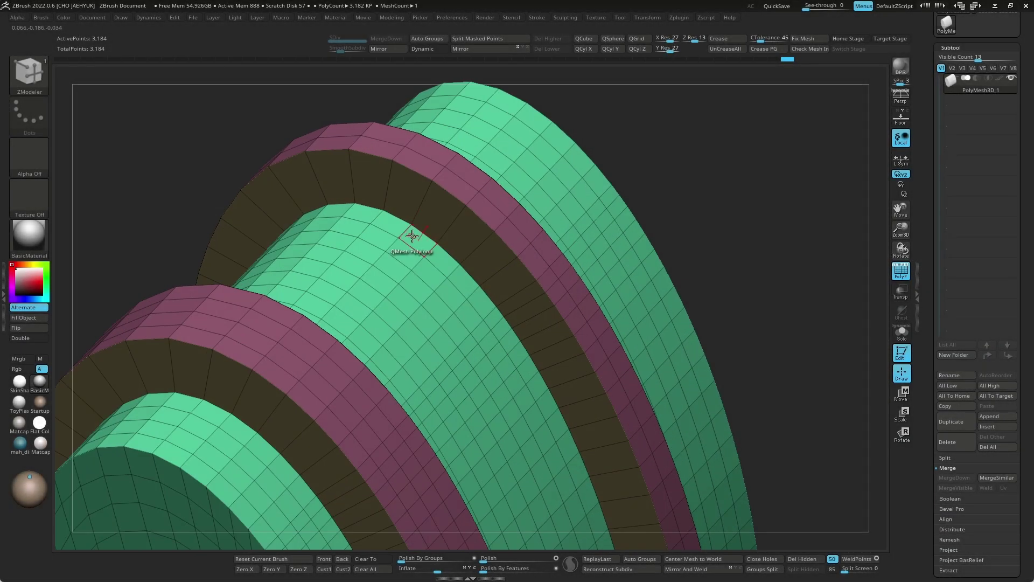
Apply QMesh to the arched mesh and orbit to inspect the dented top corner.
key("space")
left_click(418, 227)
key("space")
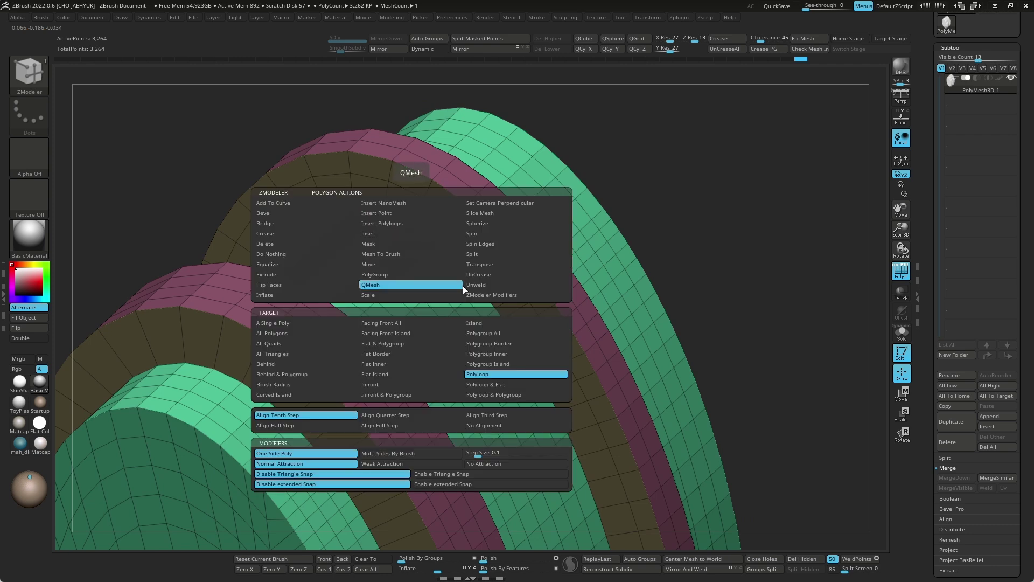
mouse_move(723, 189)
left_mouse_down()
mouse_move(681, 278)
mouse_move(646, 261)
mouse_move(638, 281)
left_mouse_up()
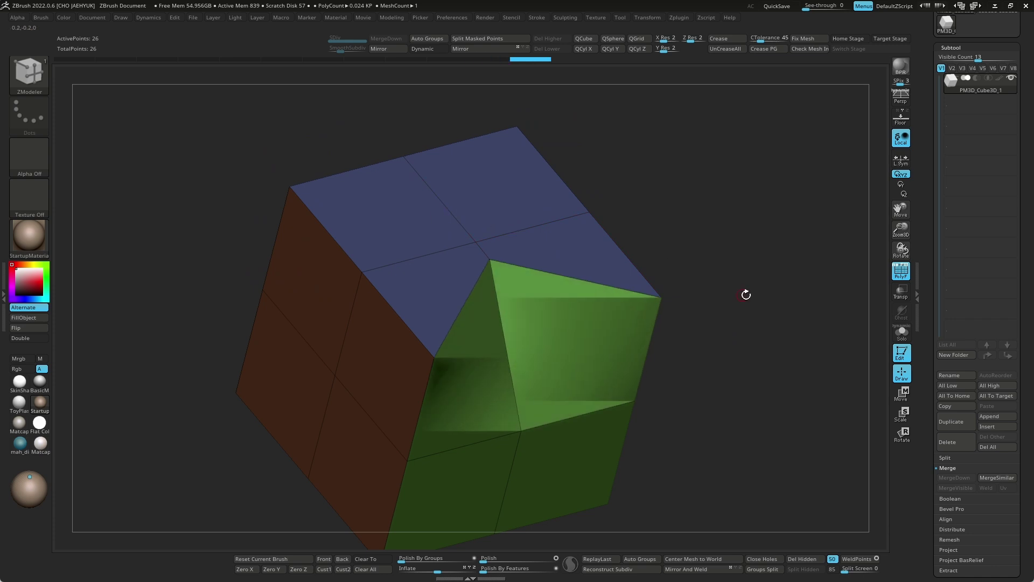
mouse_move(747, 295)
left_mouse_down()
mouse_move(699, 217)
mouse_move(739, 341)
mouse_move(724, 437)
mouse_move(579, 316)
mouse_move(683, 300)
mouse_move(566, 473)
mouse_move(755, 405)
mouse_move(748, 478)
mouse_move(637, 302)
mouse_move(769, 275)
mouse_move(760, 357)
left_mouse_up()
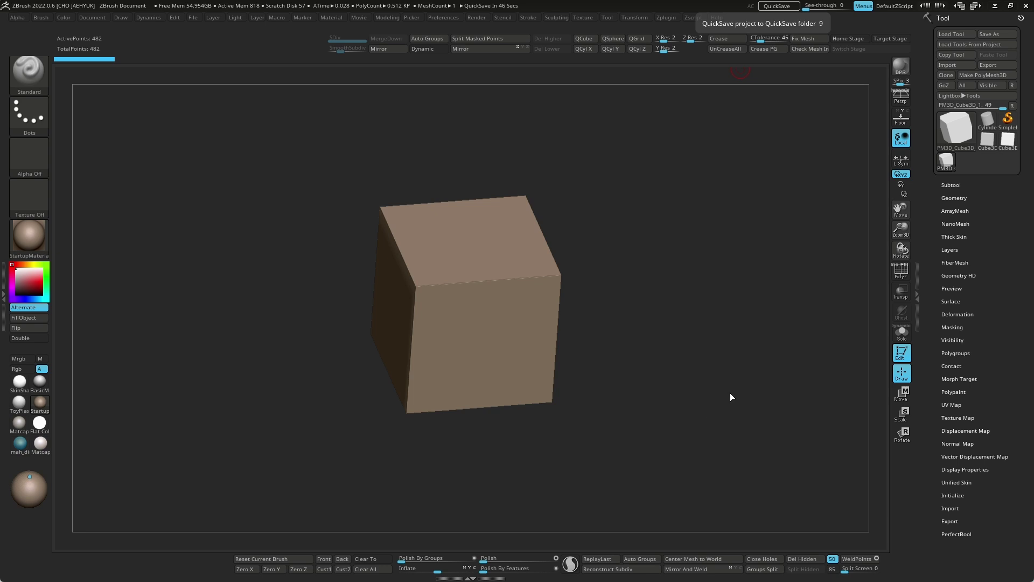
Show polygroup colours with PolyF and replace the mesh with a 2x2 QCube.
left_click(902, 272)
left_click_drag(688, 375, 741, 318)
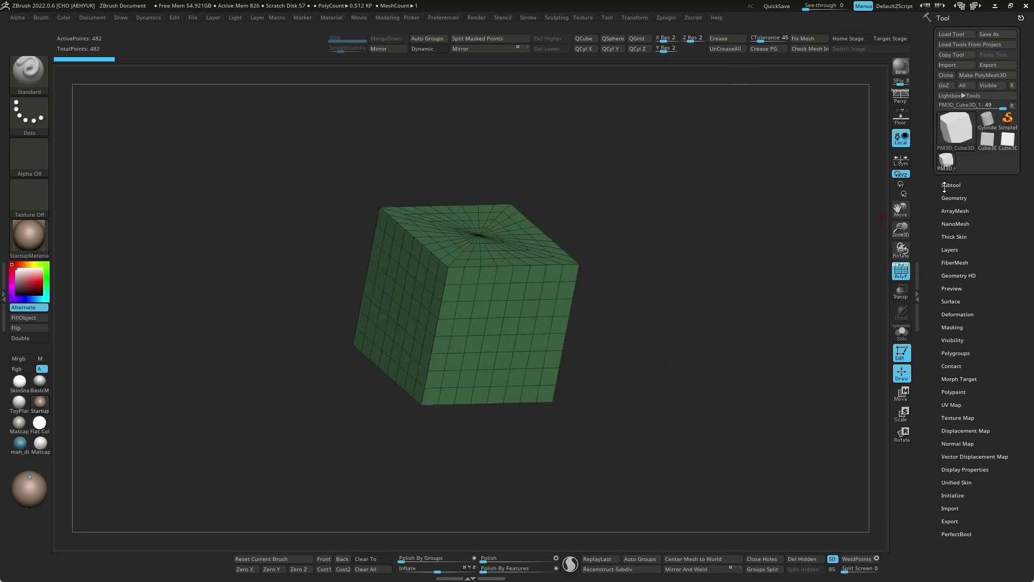
left_click(586, 39)
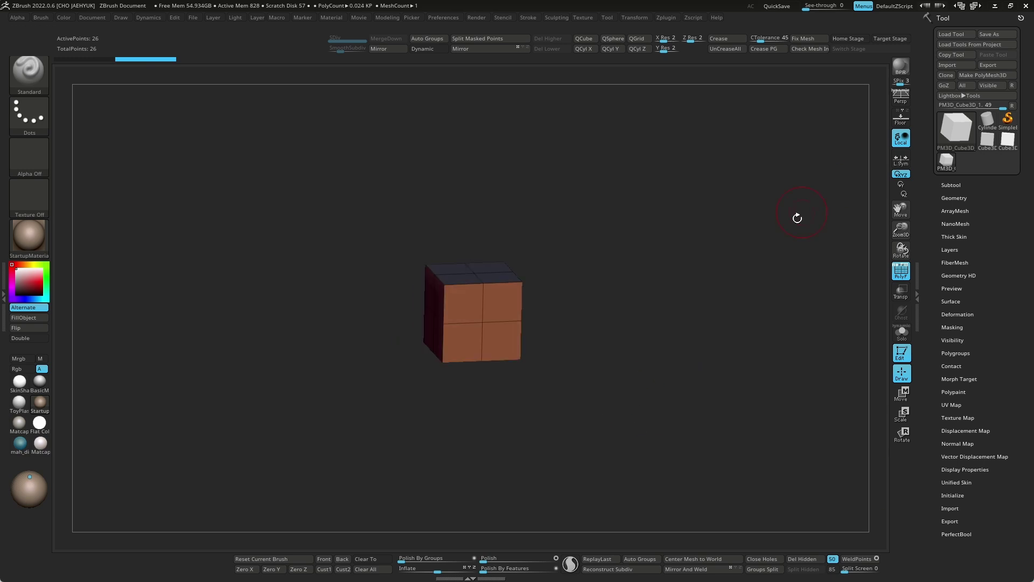
Append a Sphere3D subtool, convert it to QCyl X then QCube, and enable Solo.
left_click(951, 185)
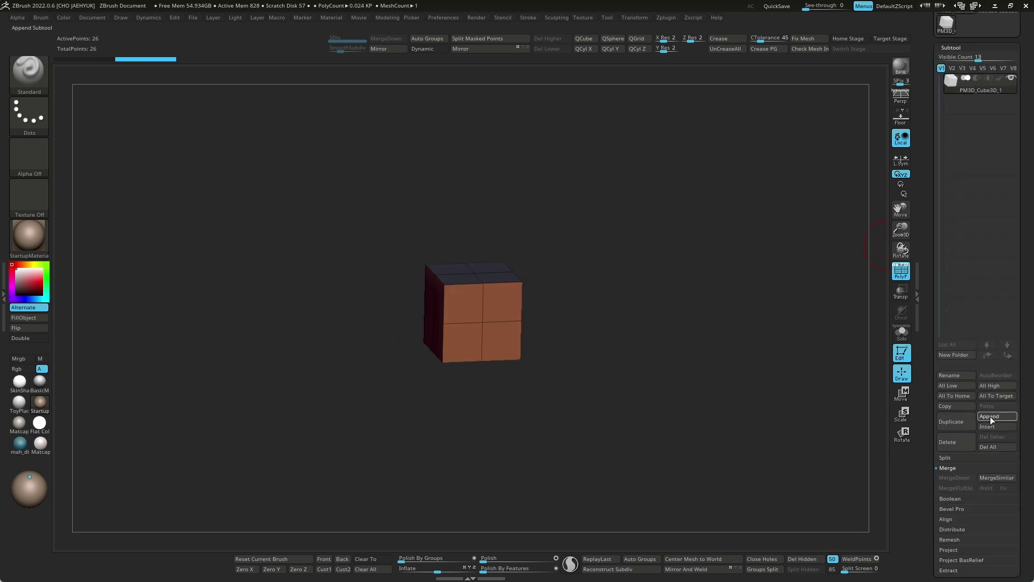
left_click(992, 418)
left_click(618, 432)
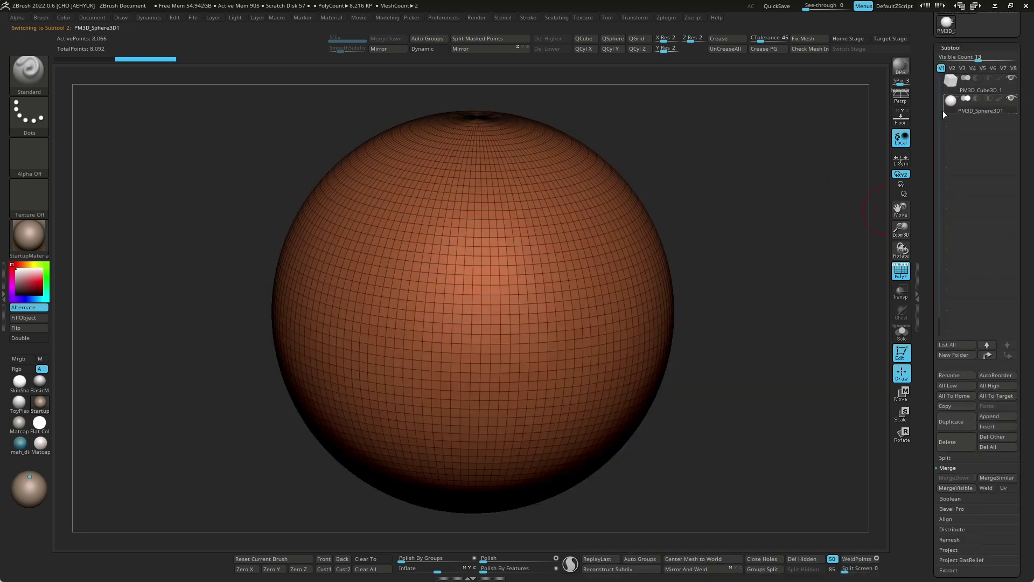
left_click(585, 48)
left_click(585, 39)
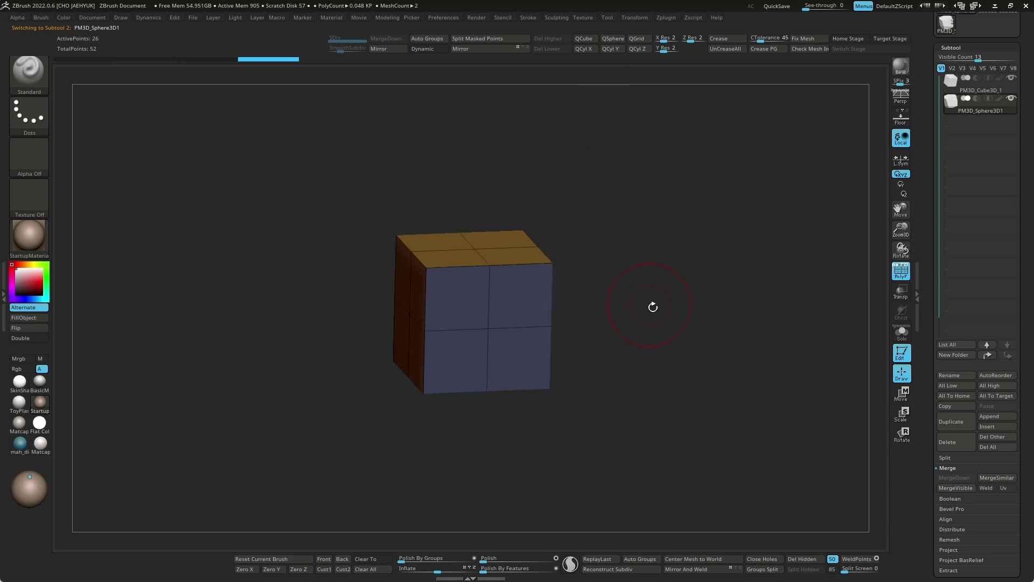
left_click(900, 338)
Cycle the mesh through QGrid, QCyl and Z-axis cylinder, ending back on a 2x2 QCube.
left_click_drag(759, 327, 683, 228)
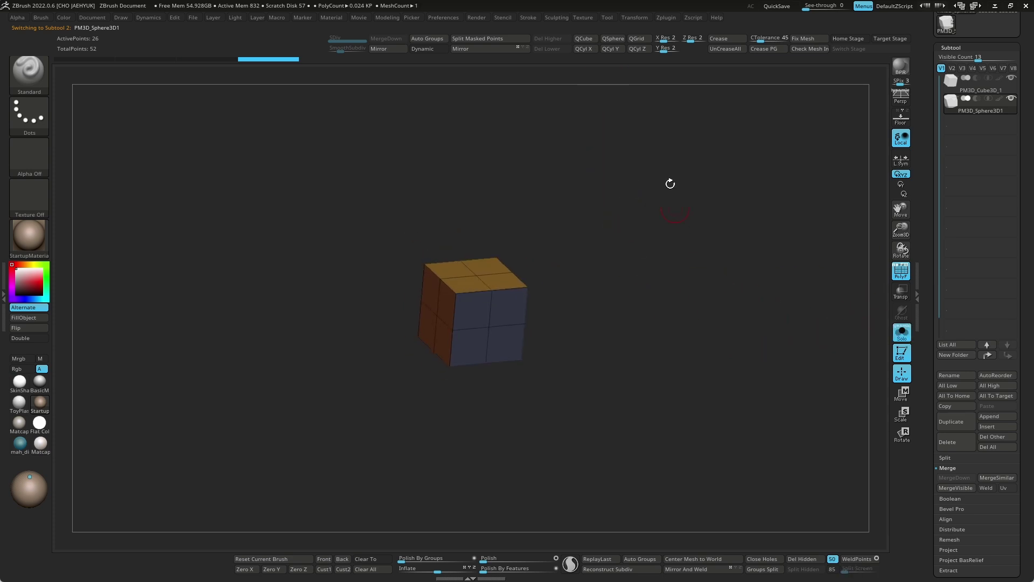
left_click(612, 38)
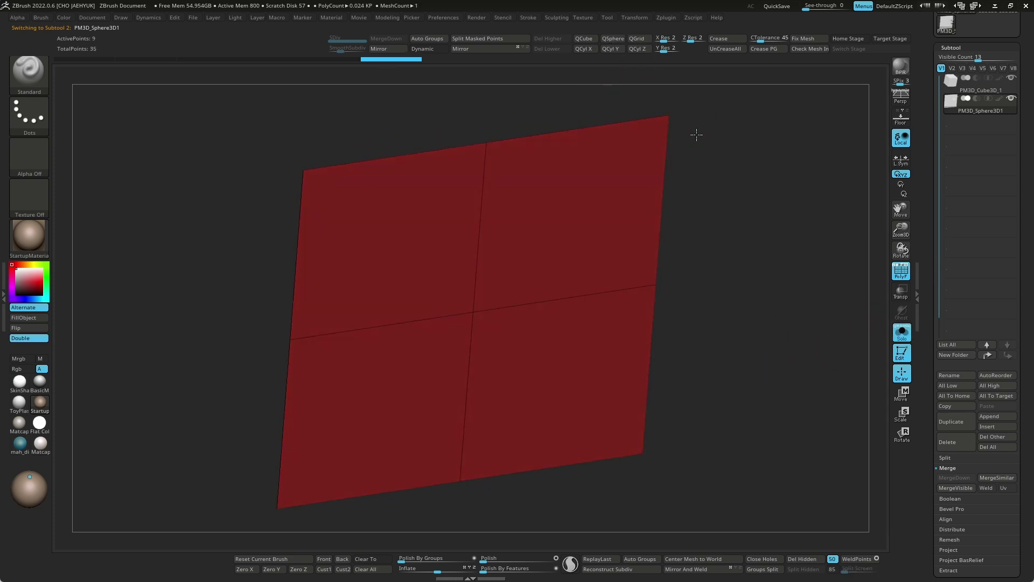
left_click(587, 50)
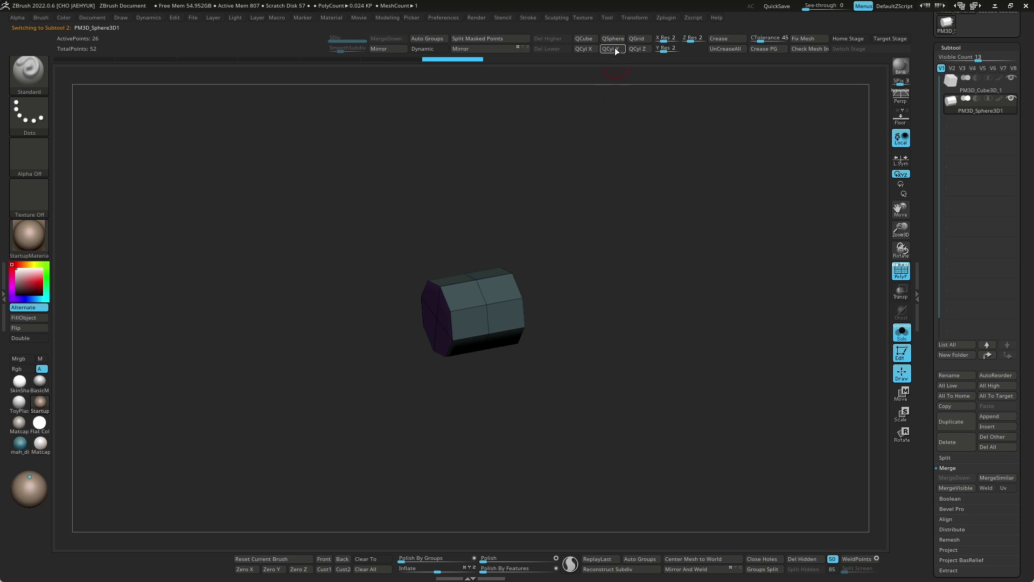
left_click(630, 49)
left_click(585, 39)
mouse_move(632, 355)
left_mouse_down()
mouse_move(658, 407)
mouse_move(678, 388)
left_mouse_up()
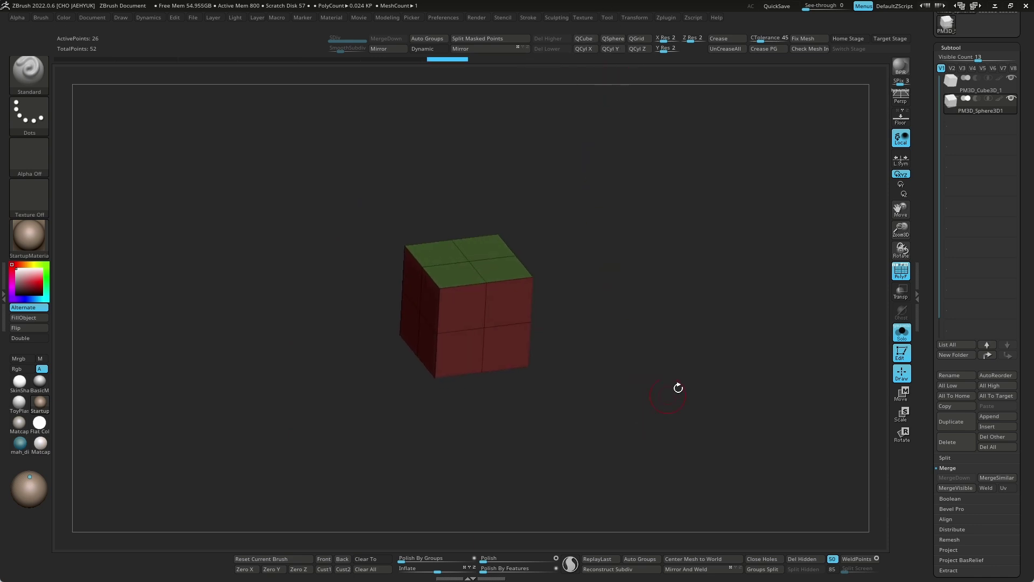
Delete the sphere subtool, restore polygroup colours and collapse the SubTool section.
left_click(959, 397)
left_click(855, 462)
key("shift+f")
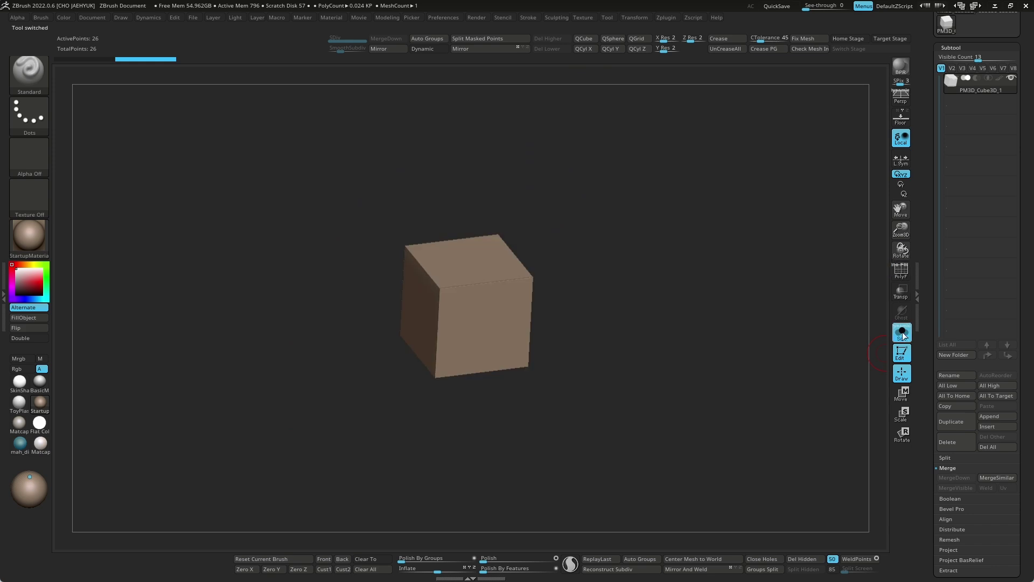
left_click(897, 275)
scroll(975, 162, "down", 1)
left_click(951, 28)
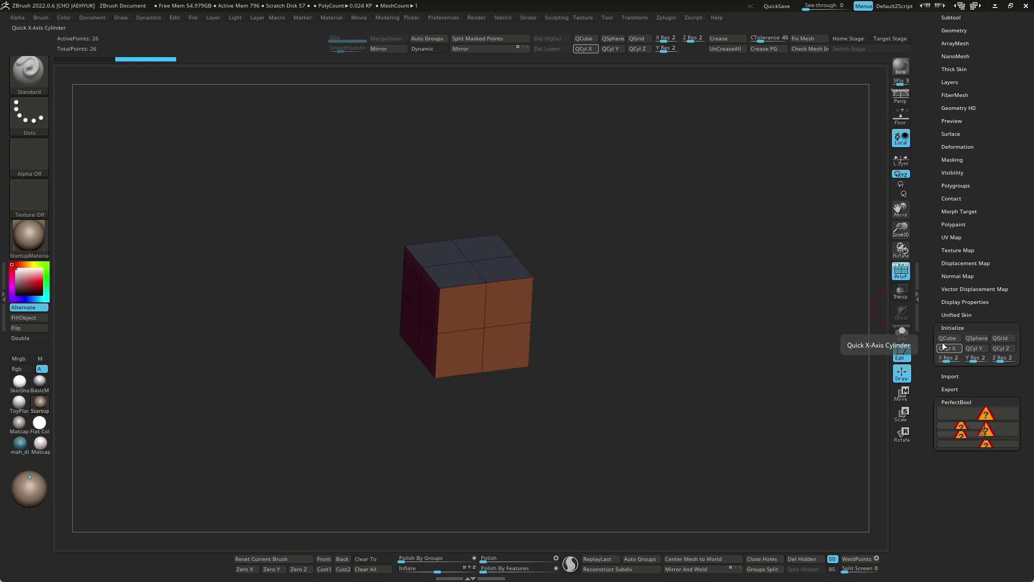
Cycle the Initialize primitives and settle on a 2x2 QCyl X, then zoom in.
left_click(951, 338)
left_click(974, 348)
left_click(1000, 338)
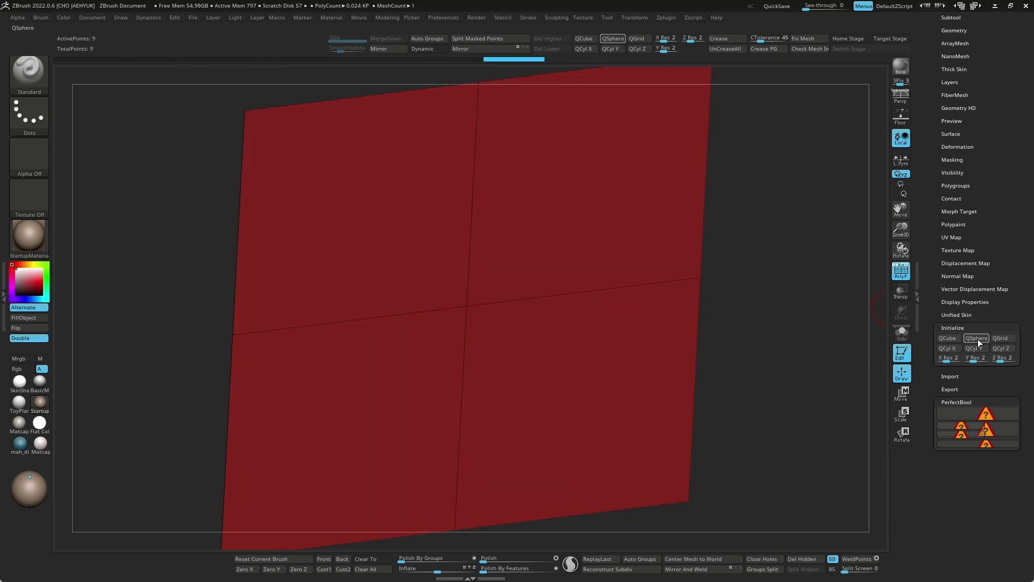
left_click(949, 349)
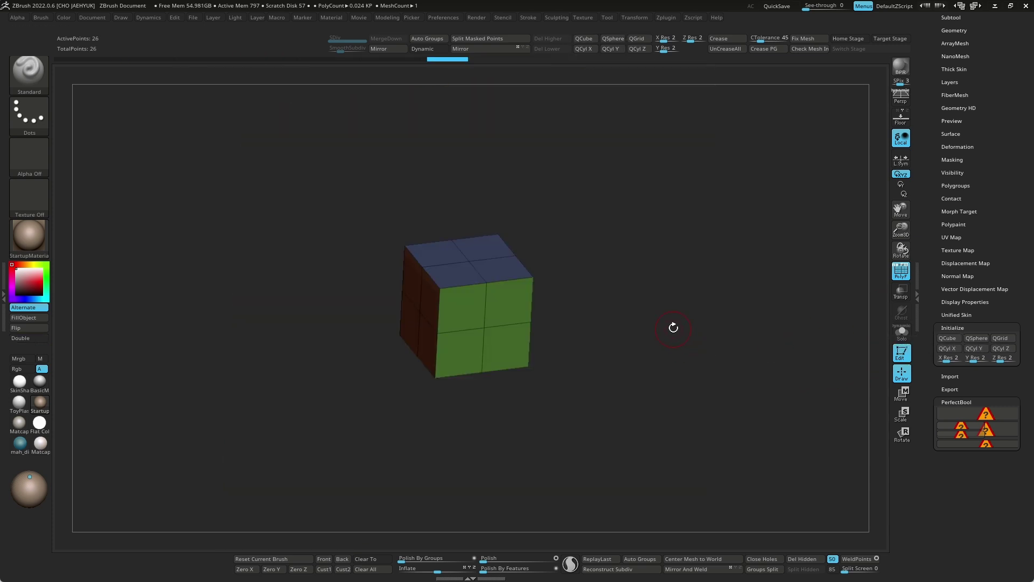
left_click_drag(673, 327, 699, 358, "alt")
left_click(951, 17)
left_click_drag(661, 326, 668, 380)
Switch the active brush to ZModeler from the brush palette.
key("b")
key("b")
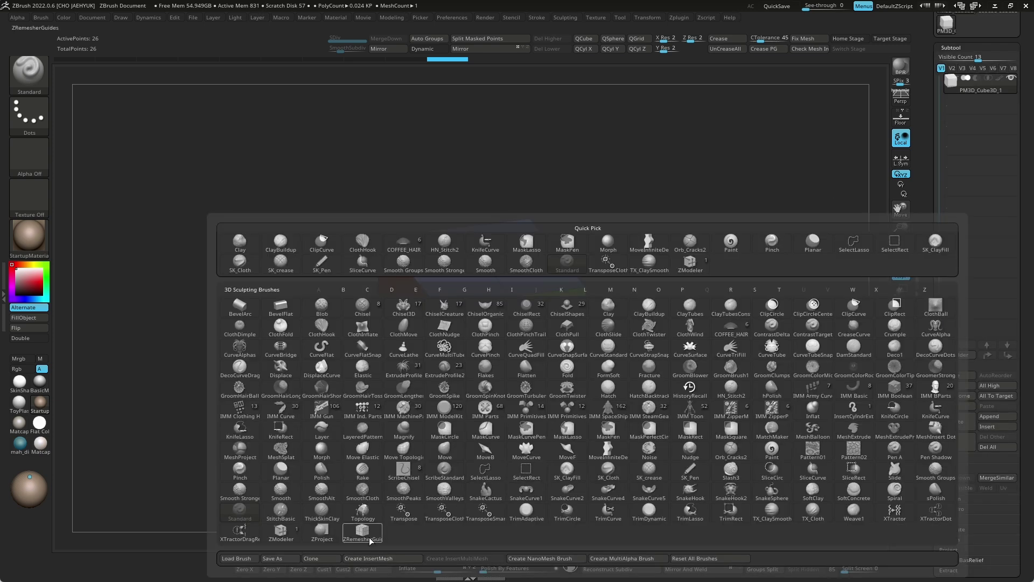
key("b")
key("z")
key("m")
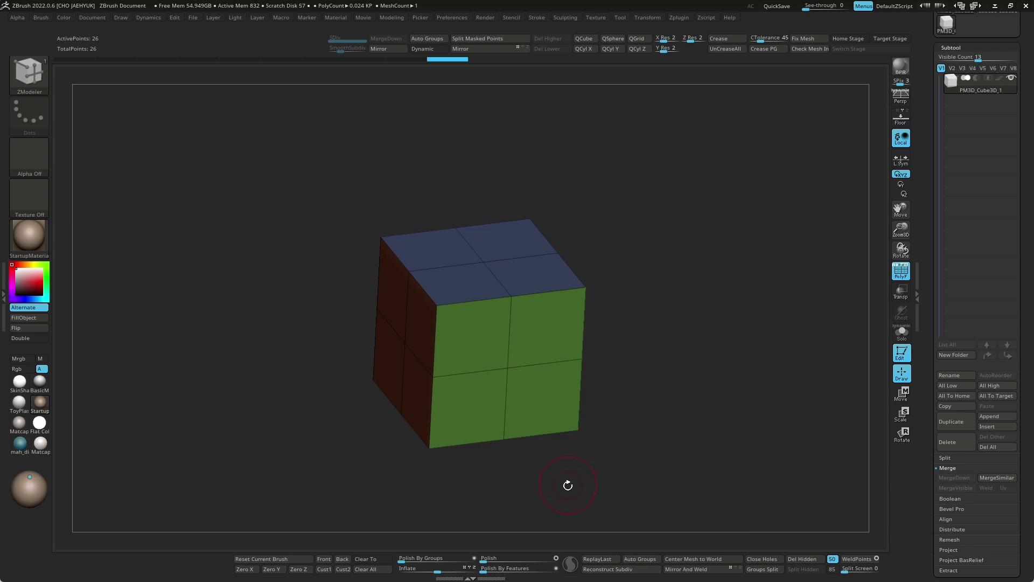
mouse_move(680, 359)
left_mouse_down()
mouse_move(693, 362)
mouse_move(670, 302)
mouse_move(654, 393)
left_mouse_up()
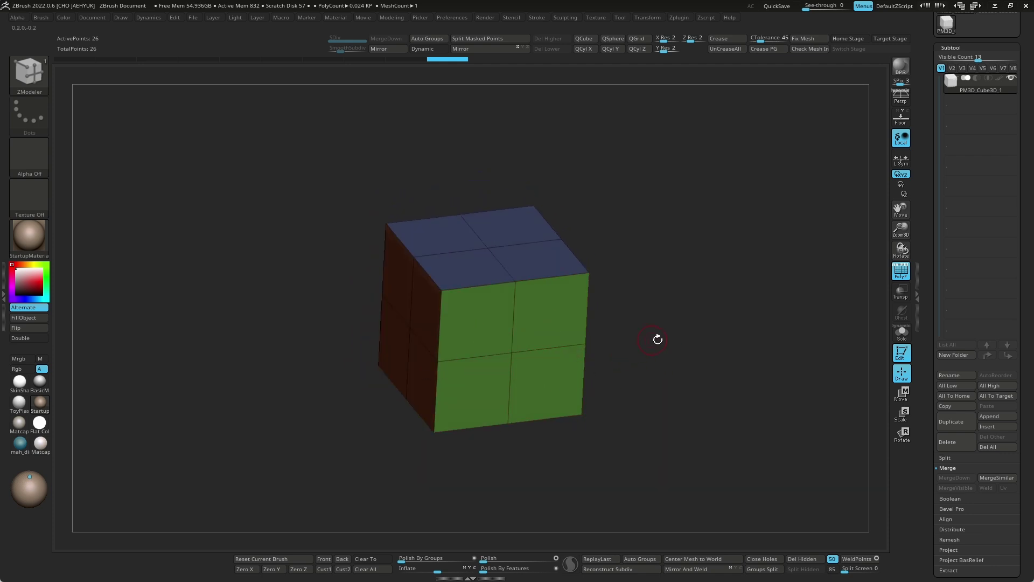
Preview ZModeler action menus over a vertex, edge and face, ending on the corner vertex.
key("space")
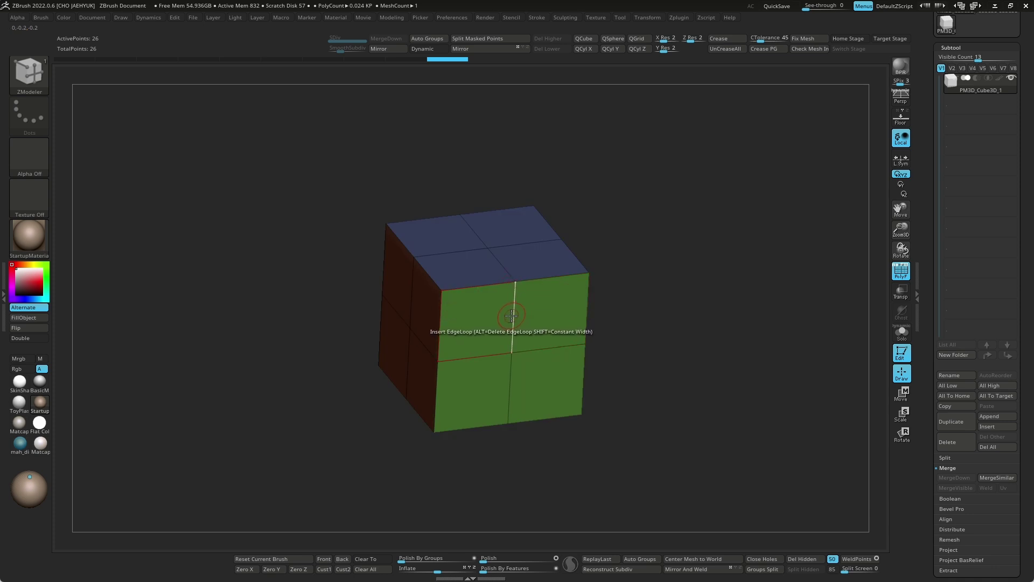
key("f")
left_click_drag(730, 330, 753, 331)
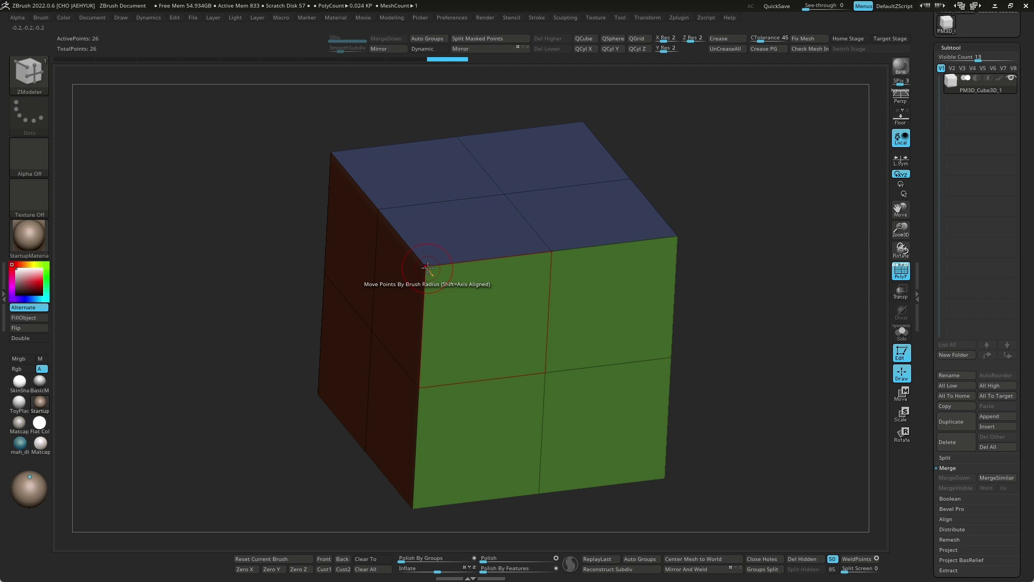
key("space")
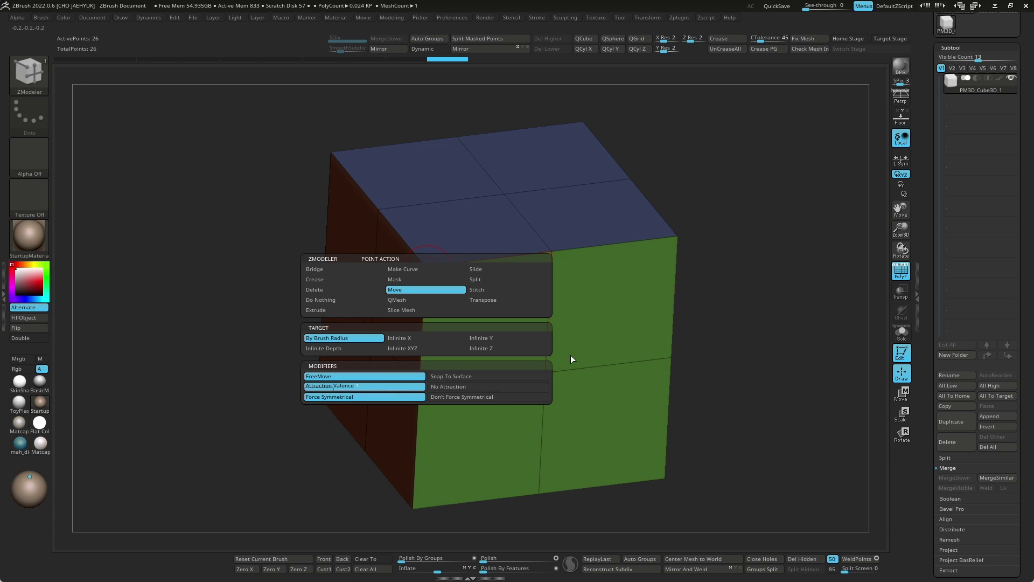
key("space")
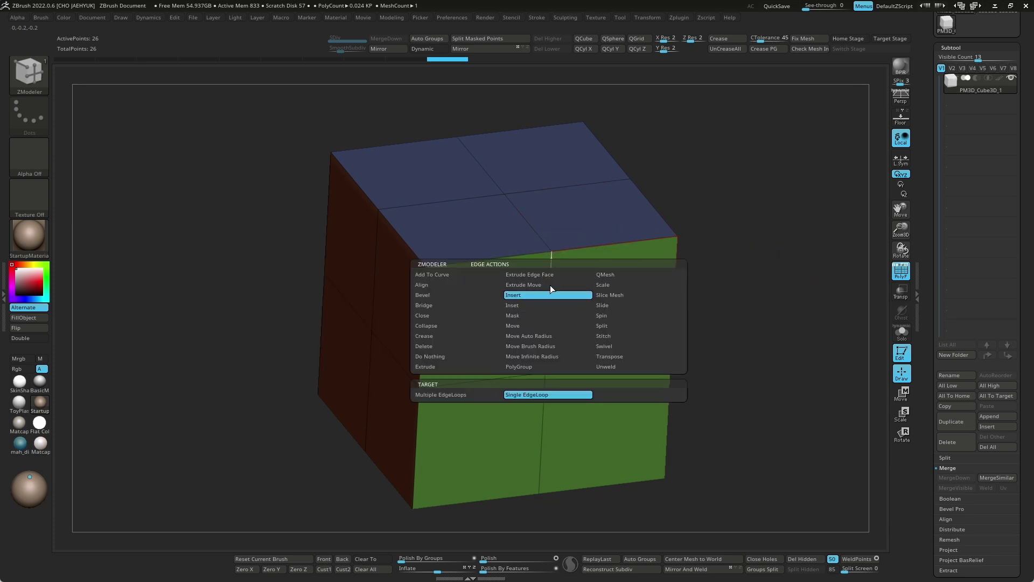
key("space")
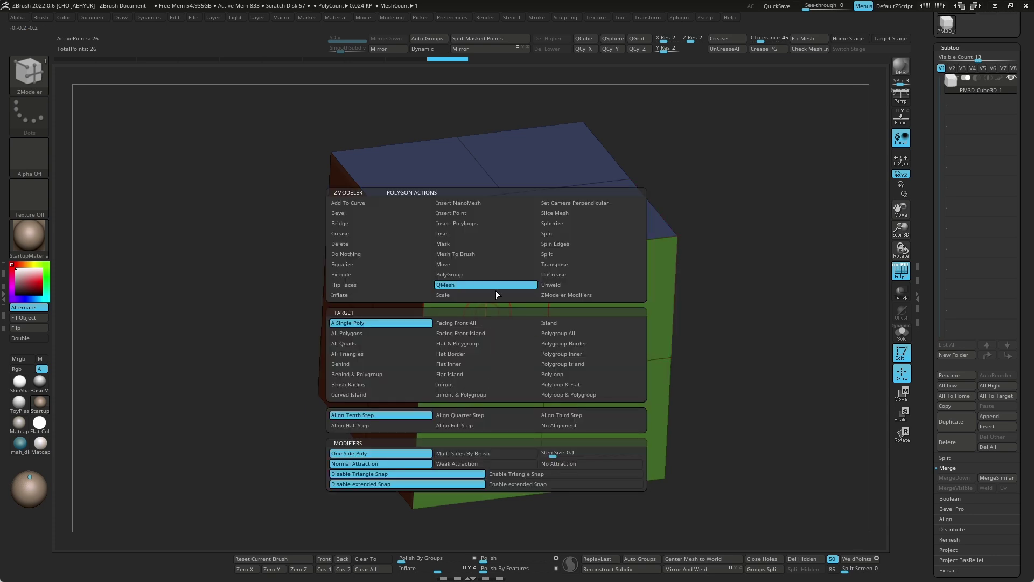
mouse_move(739, 316)
left_mouse_down()
mouse_move(759, 311)
mouse_move(748, 306)
mouse_move(744, 317)
mouse_move(741, 307)
mouse_move(735, 342)
mouse_move(726, 320)
left_mouse_up()
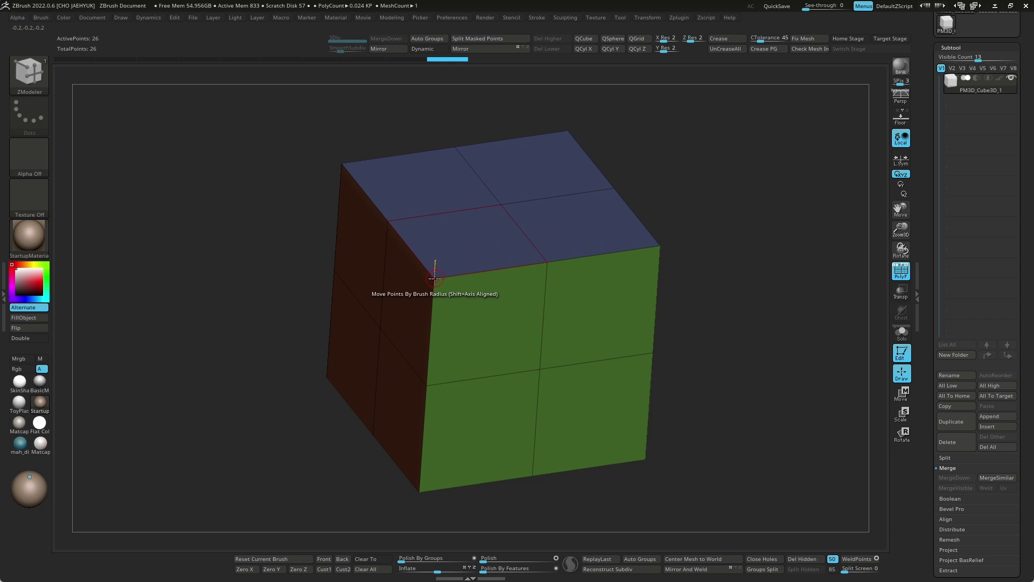
key("space")
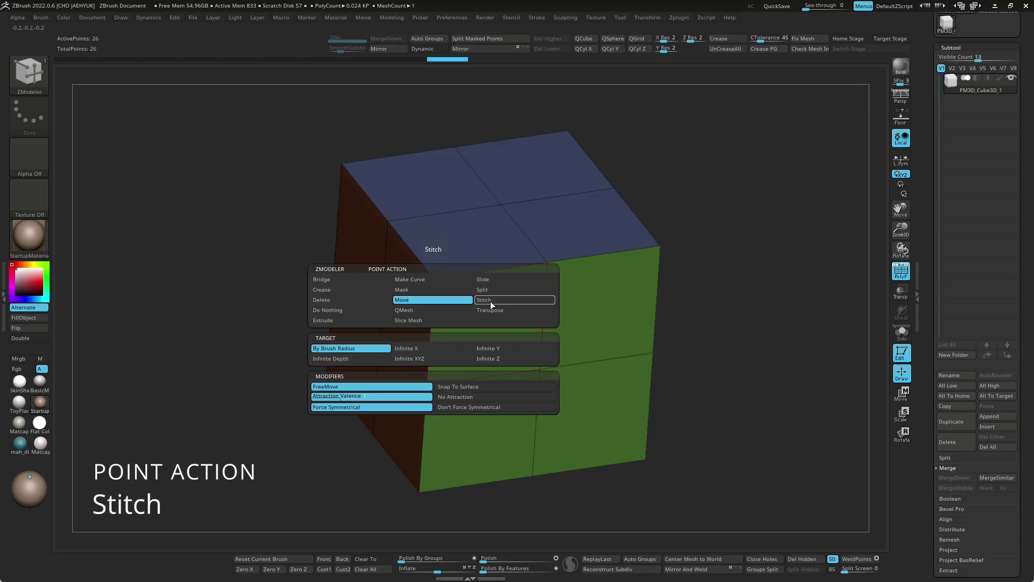
Set the point action to Stitch and test joining two corner vertices twice, undoing each time.
left_click(490, 302)
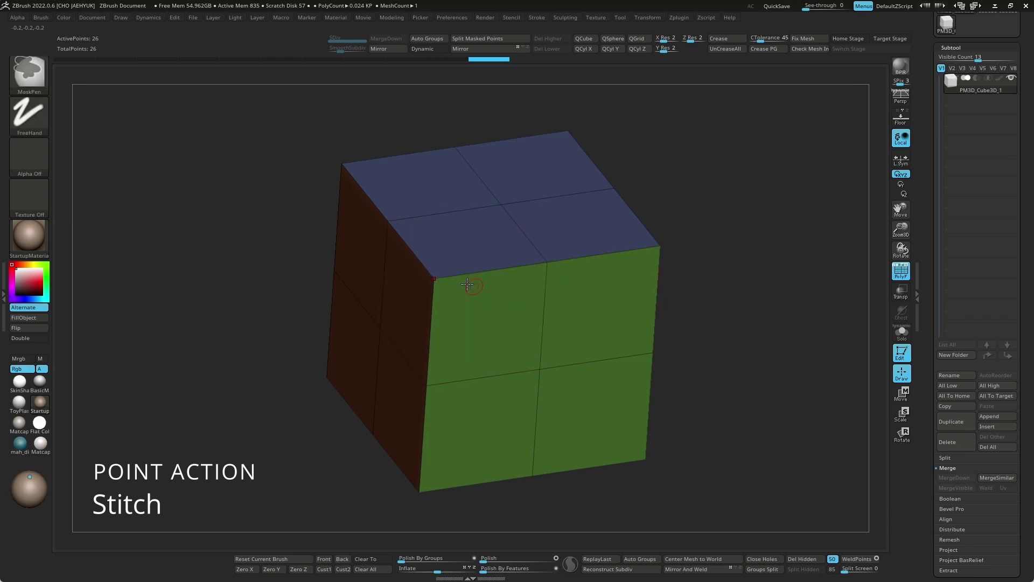
left_click(435, 278)
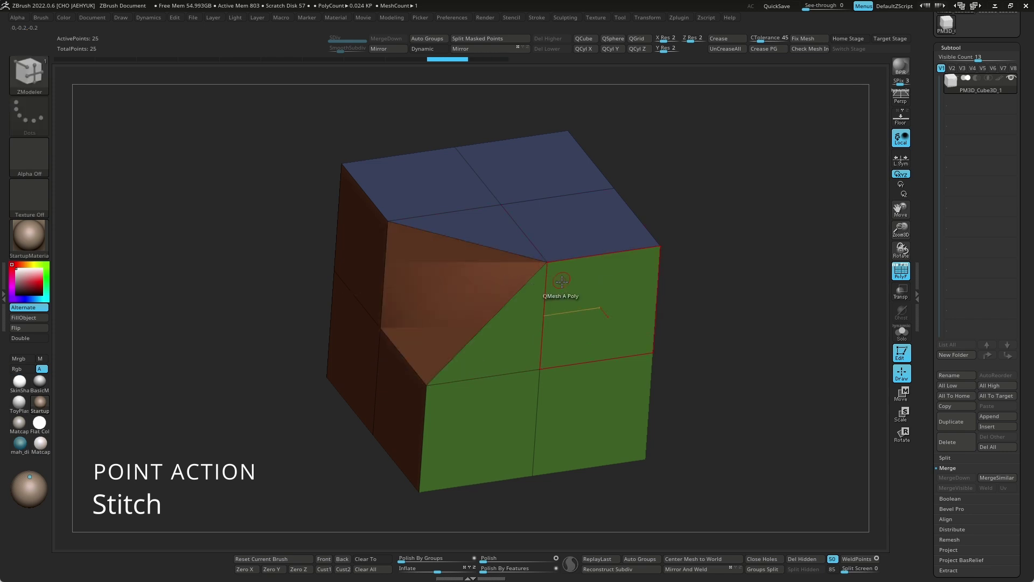
left_click(546, 263)
key("ctrl+z")
left_click(545, 263)
left_click(435, 278)
key("ctrl+z")
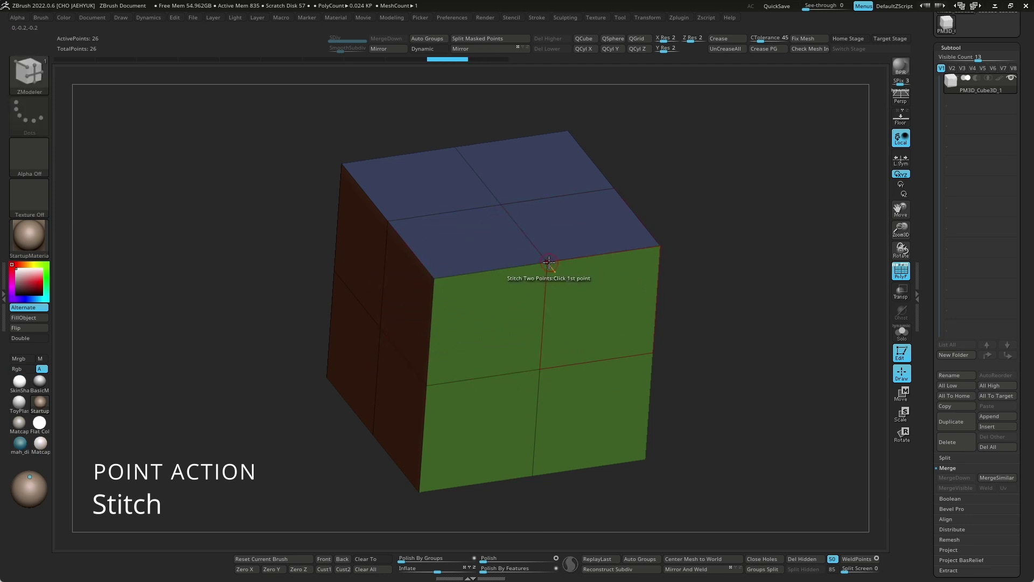
key("space")
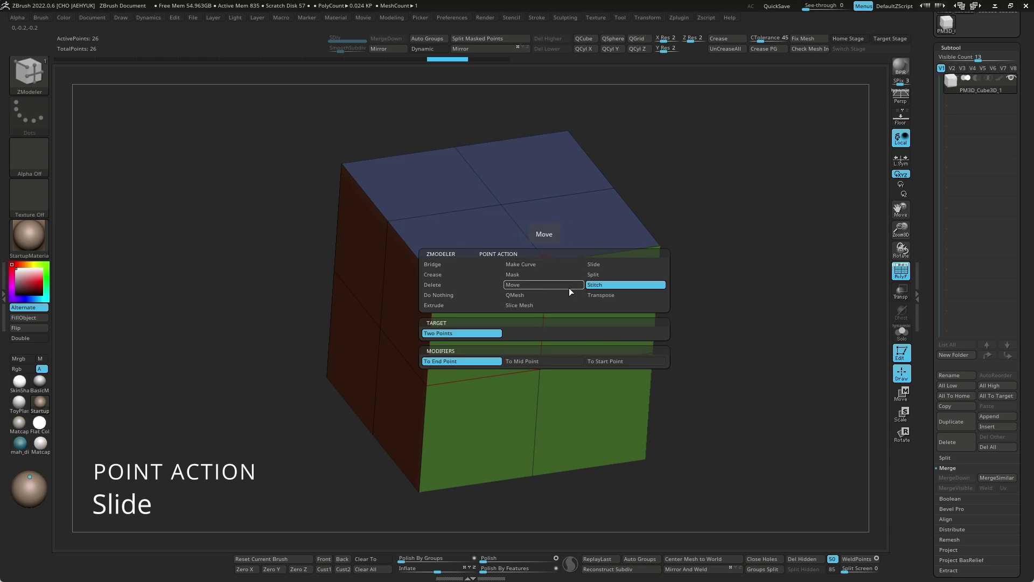
Choose Slide and slide two edge points along the cube's top edge.
left_click(593, 264)
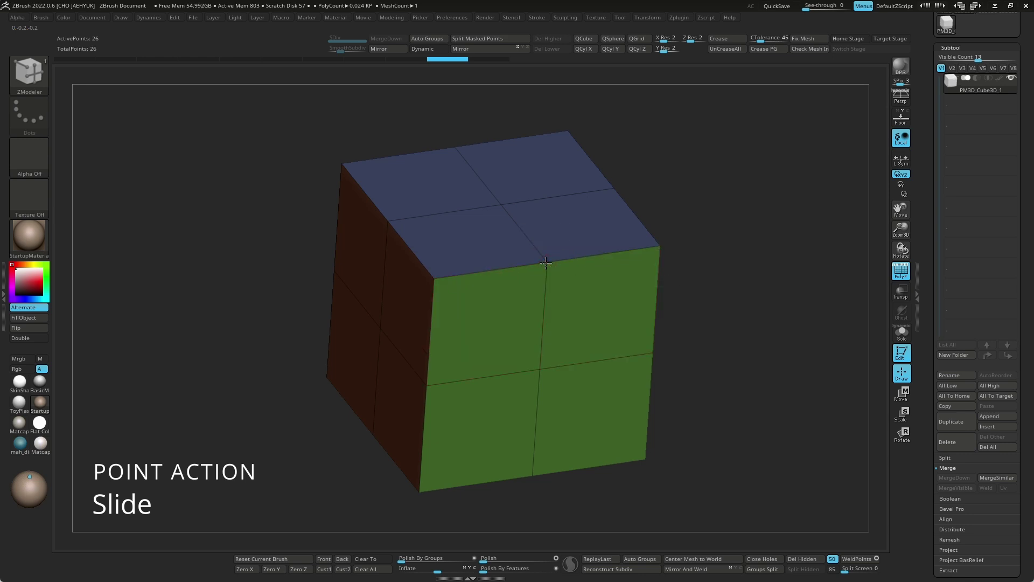
left_click_drag(598, 262, 519, 293)
mouse_move(654, 289)
left_mouse_down()
mouse_move(711, 286)
mouse_move(713, 356)
mouse_move(608, 326)
left_mouse_up()
left_click_drag(529, 336, 613, 314)
mouse_move(708, 316)
left_mouse_down()
mouse_move(732, 293)
mouse_move(723, 340)
mouse_move(706, 301)
mouse_move(713, 331)
mouse_move(725, 302)
left_mouse_up()
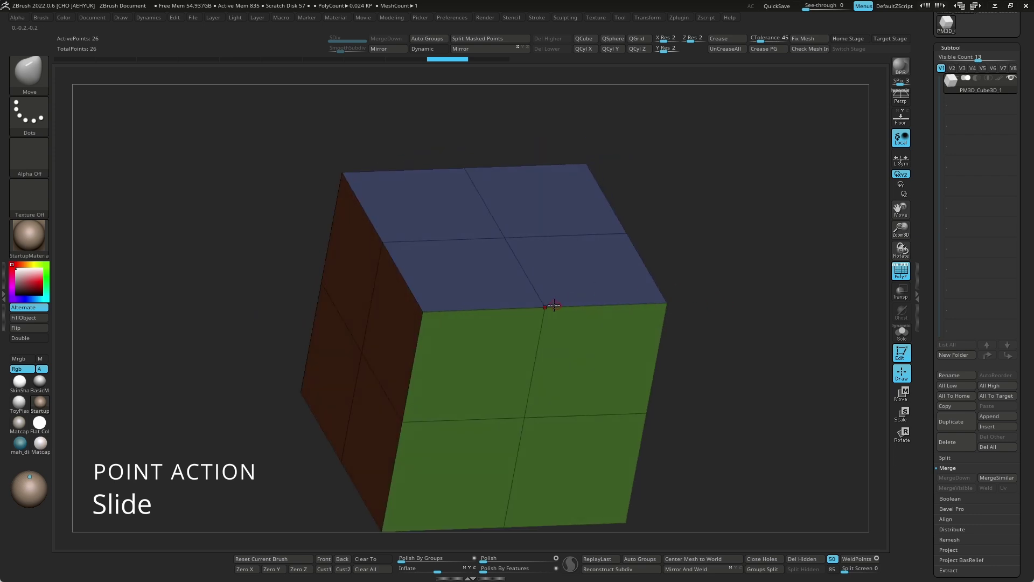
Reselect ZModeler and slide the centre vertex along its edges.
key("b")
key("z")
key("m")
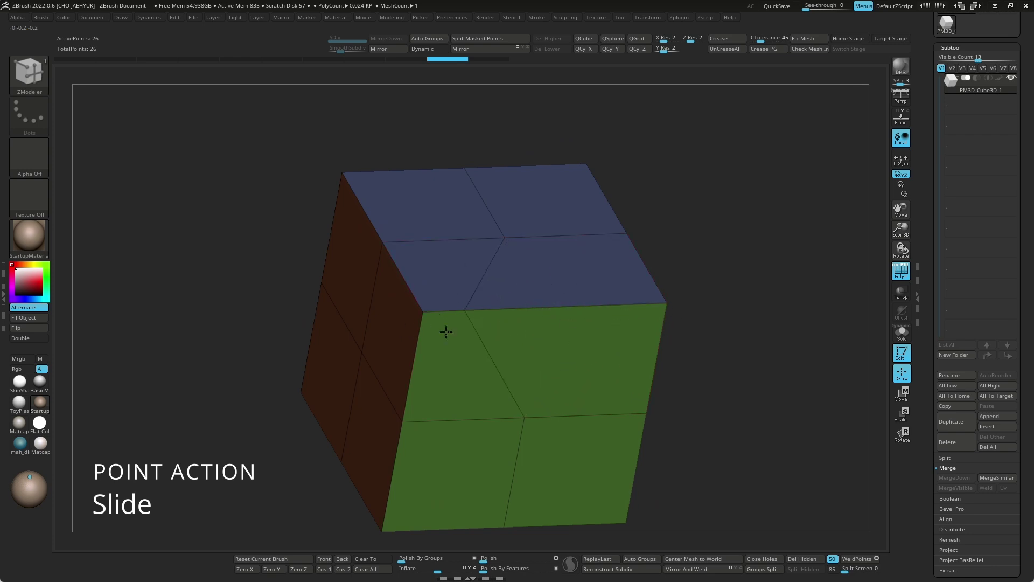
mouse_move(512, 326)
left_mouse_down()
mouse_move(553, 254)
mouse_move(550, 313)
left_mouse_up()
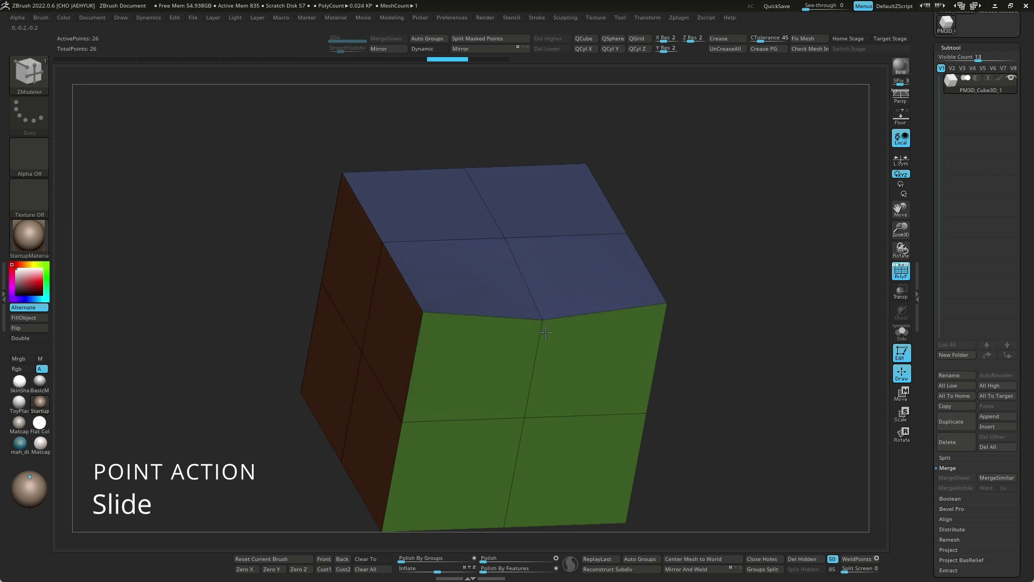
left_click_drag(714, 292, 716, 342)
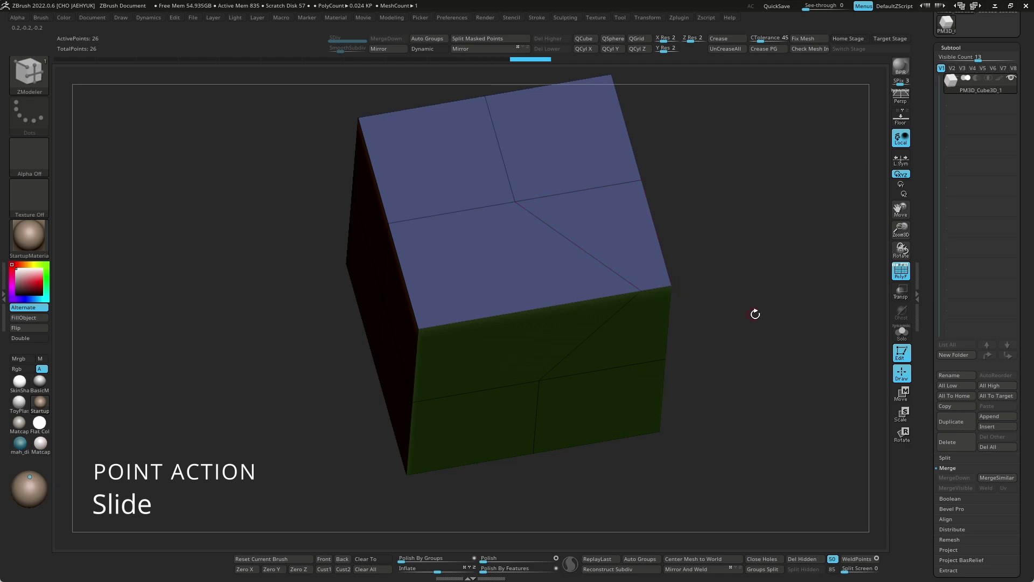
key("space")
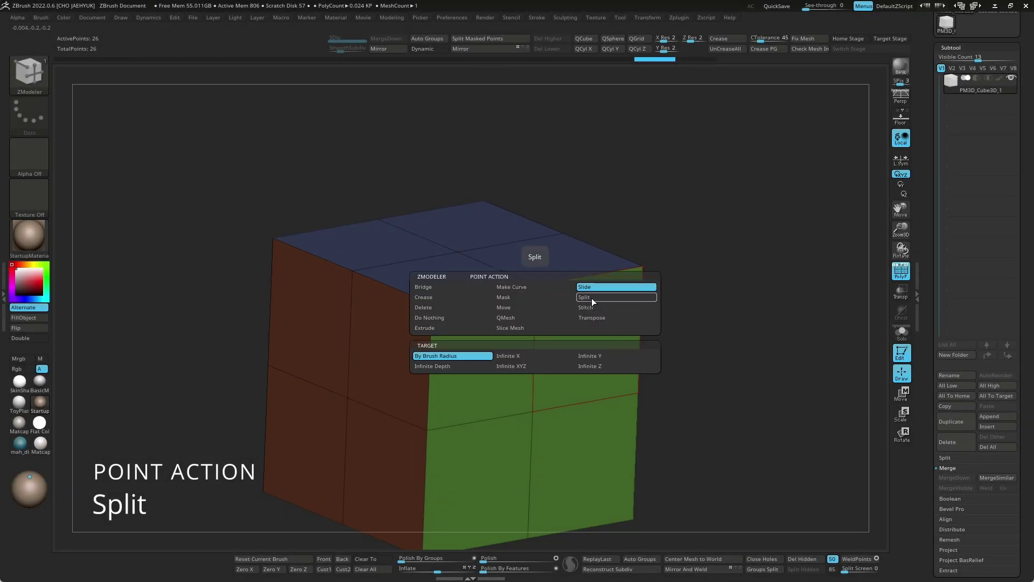
Set Point Action to Split, make an octagon at the front-face centre and push it in.
left_click(592, 298)
left_click_drag(739, 294, 593, 350)
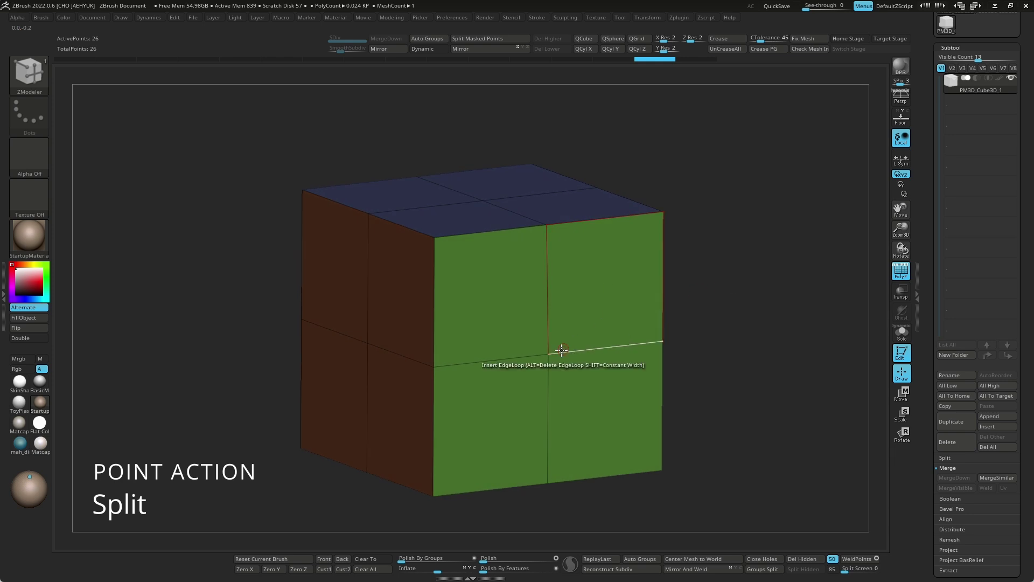
left_click(548, 354)
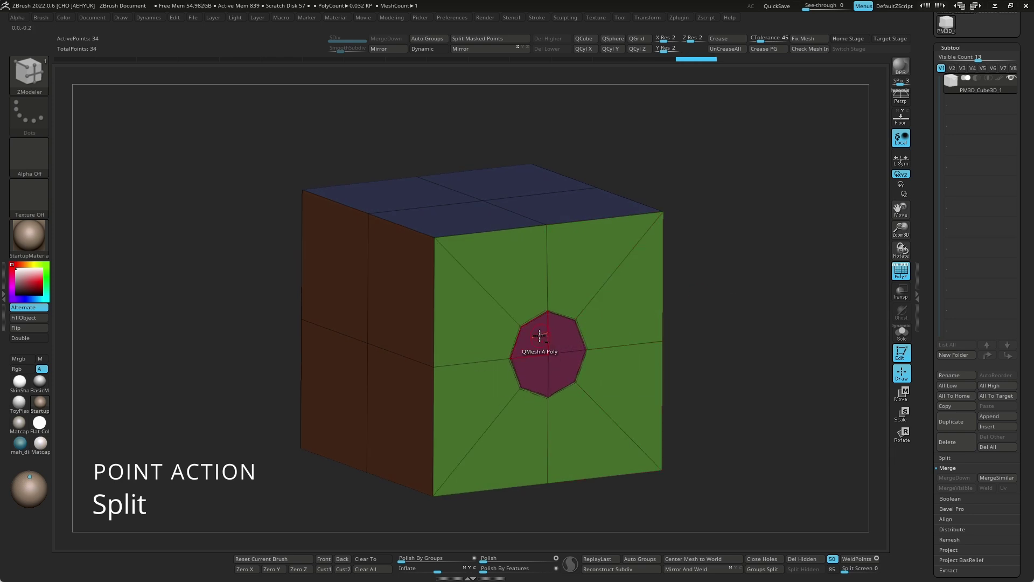
left_click_drag(532, 352, 593, 377)
mouse_move(716, 398)
left_mouse_down()
mouse_move(746, 356)
mouse_move(605, 369)
mouse_move(734, 330)
mouse_move(731, 340)
left_mouse_up()
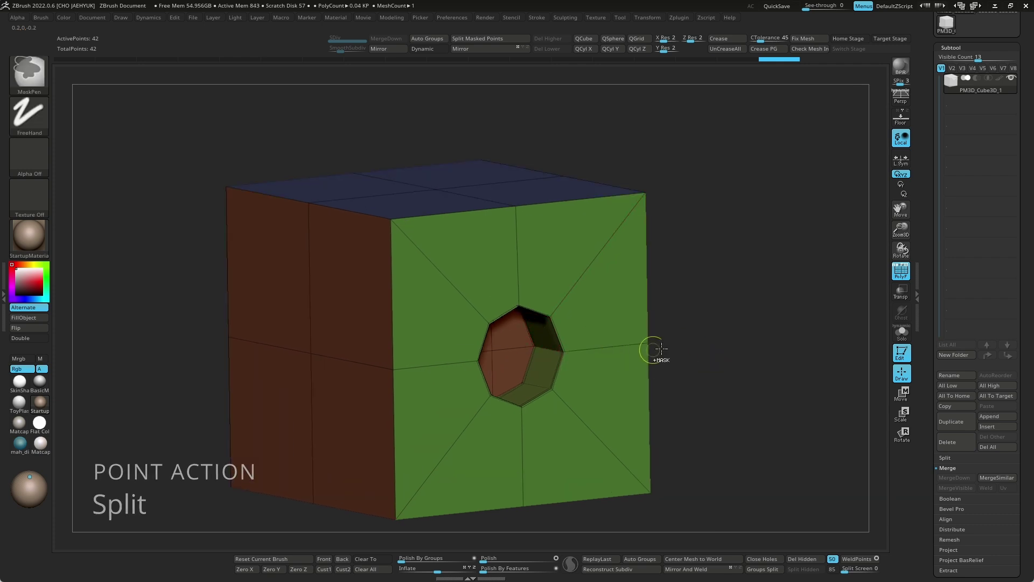
Split more vertices into octagons, then undo the two lower splits.
left_click(517, 273)
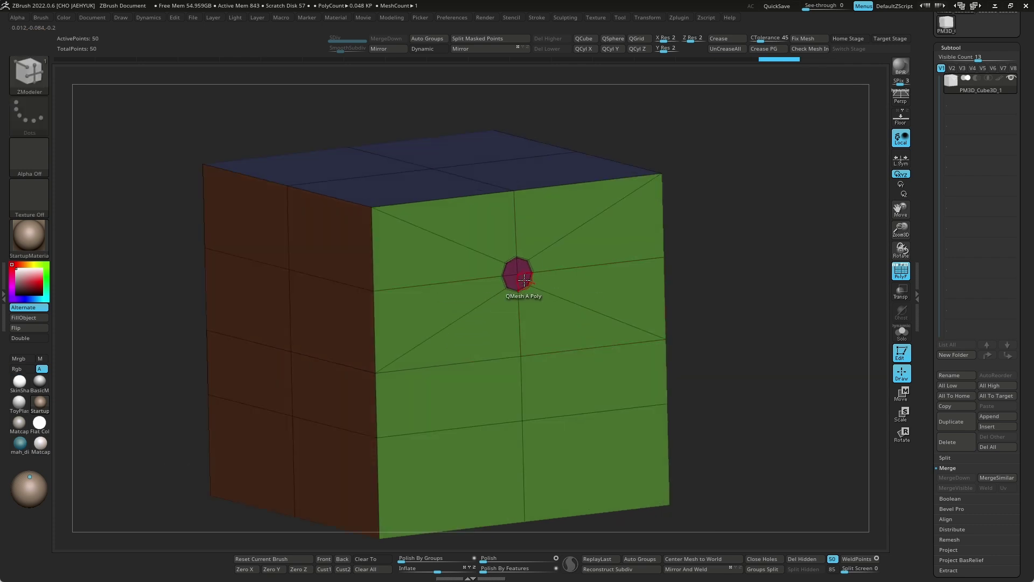
mouse_move(753, 310)
left_mouse_down()
mouse_move(751, 282)
mouse_move(662, 256)
left_mouse_up()
left_click_drag(757, 313, 757, 278)
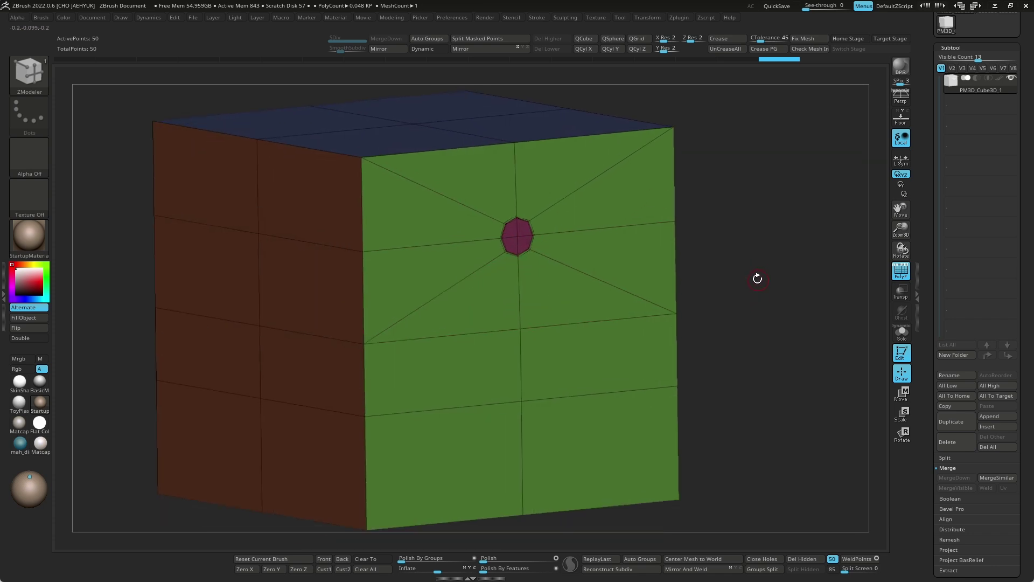
left_click(517, 327)
left_click(517, 399)
left_click_drag(753, 322, 754, 341)
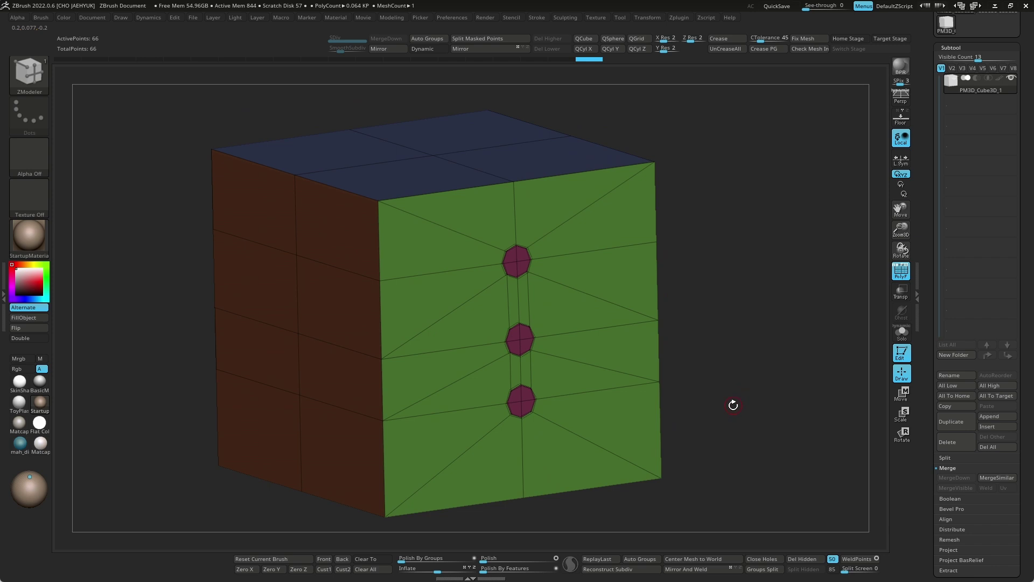
key("ctrl+z")
key("ctrl+z")
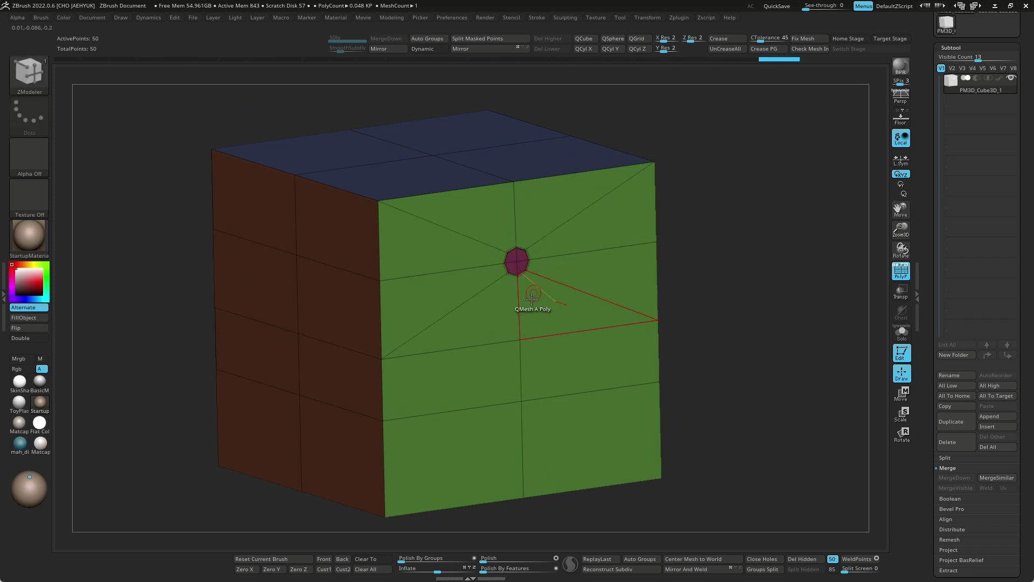
Split two vertices below the centre octagon, then undo back to the plain 2×2 cube.
left_click(519, 340)
left_click(521, 402)
key("ctrl+z")
key("ctrl+z")
key("ctrl+z")
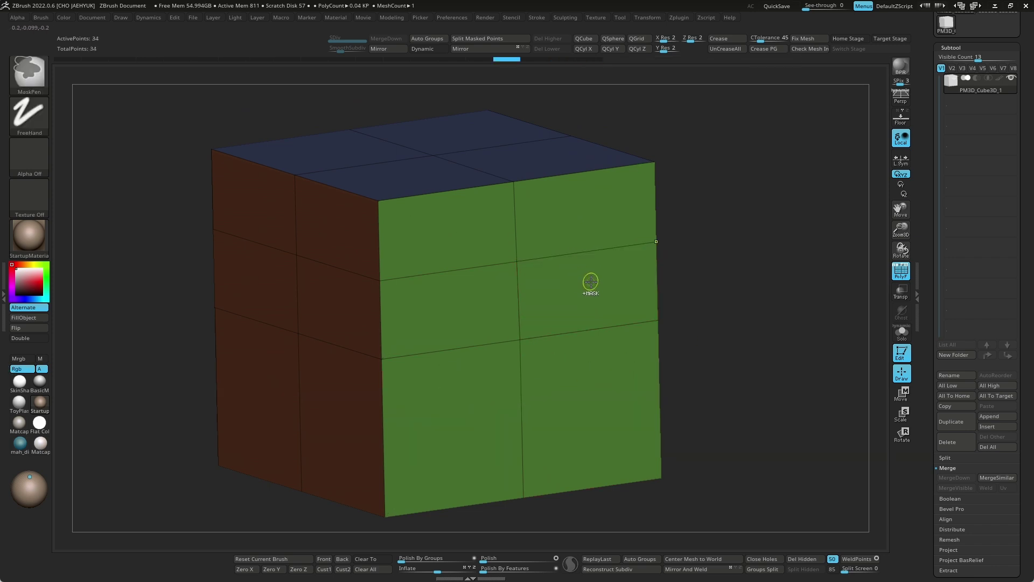
key("ctrl+z")
key("space")
key("space")
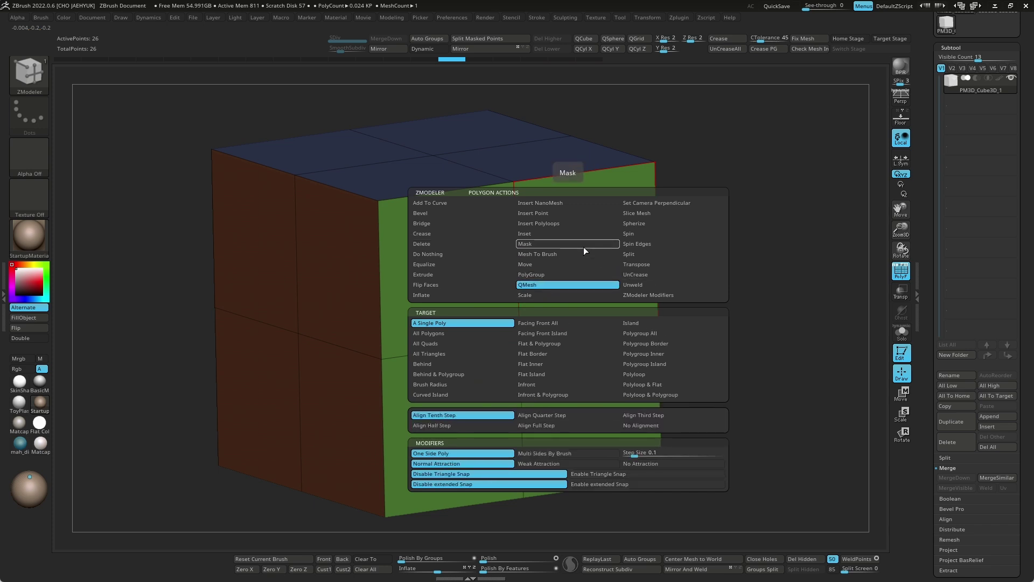
Choose QMesh and extrude two front-face polygons outward into protruding blocks.
left_click(590, 316)
left_click_drag(695, 302, 720, 297)
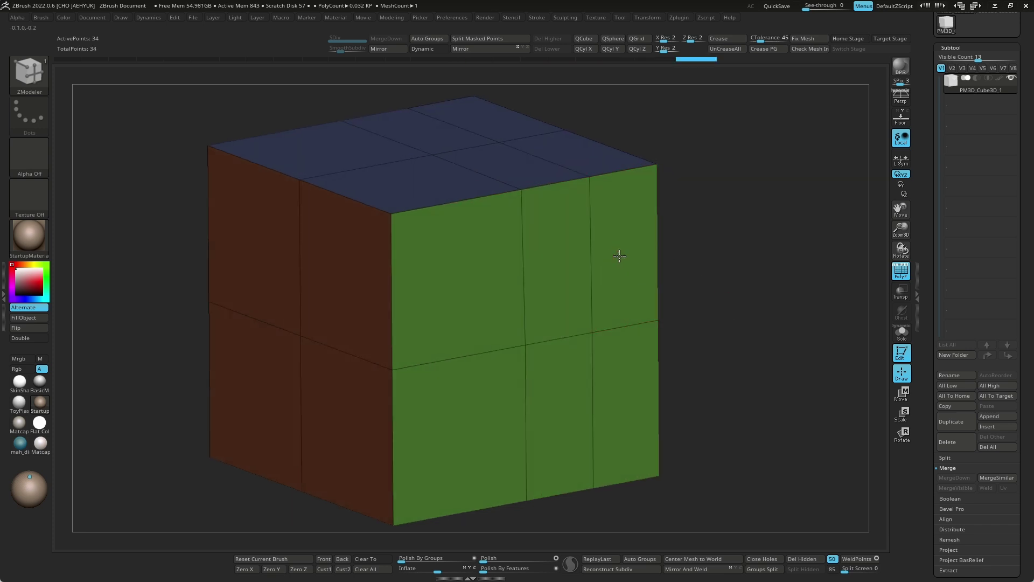
left_click_drag(620, 256, 753, 338)
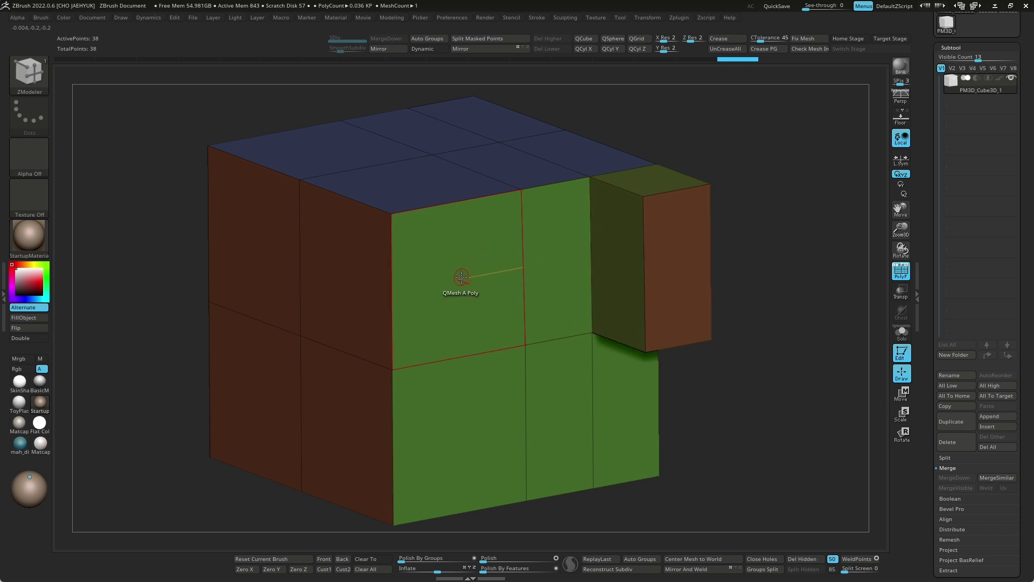
left_click_drag(461, 277, 486, 300)
left_click_drag(728, 357, 764, 423, "shift")
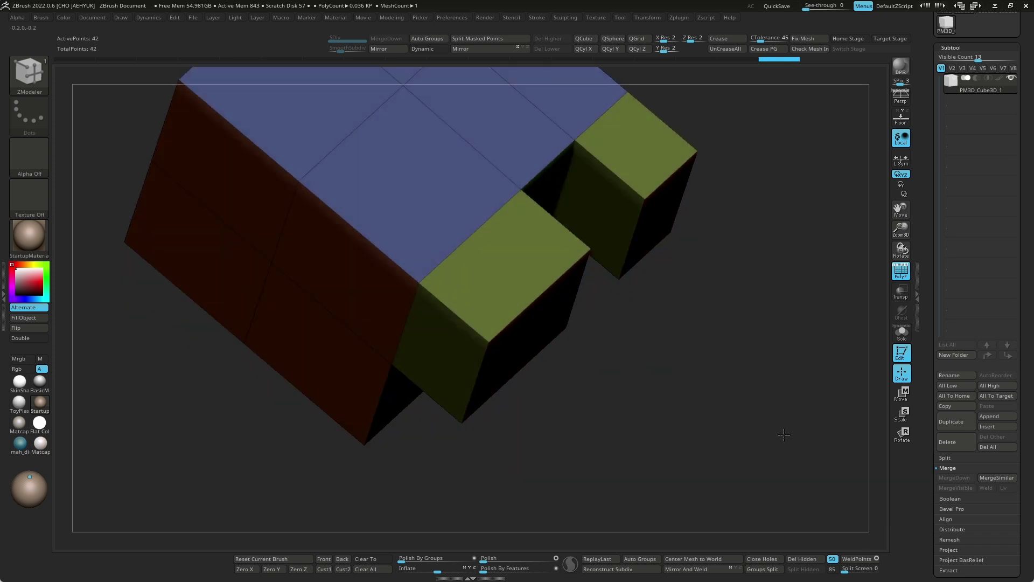
Undo the extrusions and extra edge loop back to the 2×2 cube and clear the mask.
key("ctrl+z")
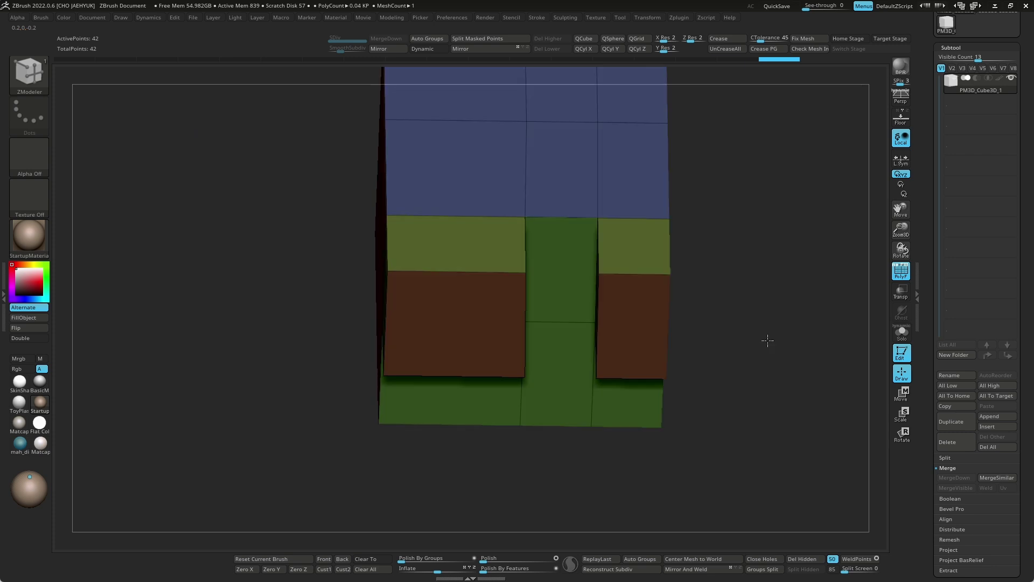
key("ctrl+z")
left_click_drag(761, 297, 731, 382)
key("ctrl+z")
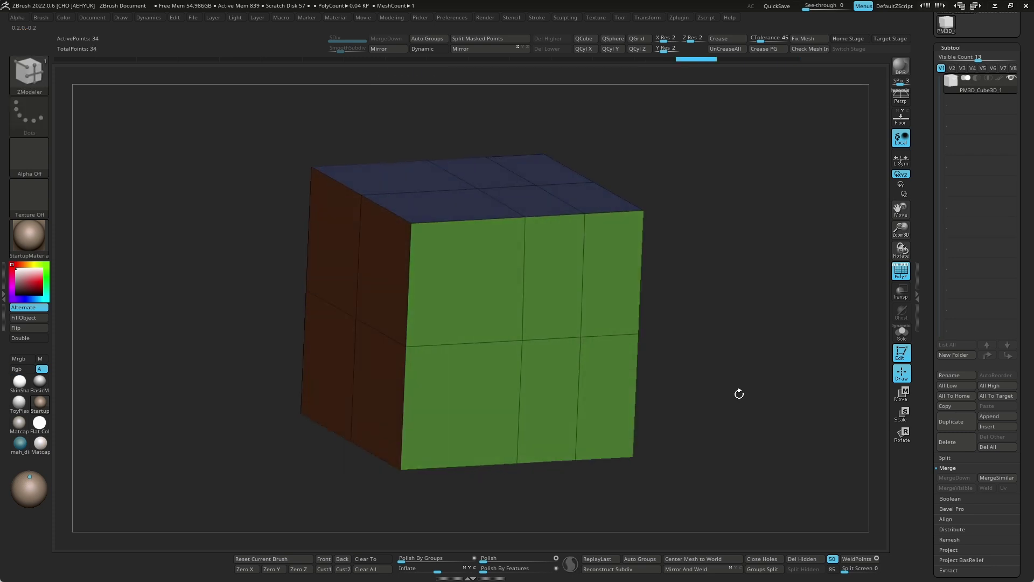
key("ctrl+z")
mouse_move(754, 325)
left_mouse_down("ctrl")
mouse_move(748, 341)
mouse_move(722, 301)
left_mouse_up("ctrl")
Reselect the ZModeler brush and bring up its actions list.
key("b")
key("z")
key("m")
key("space")
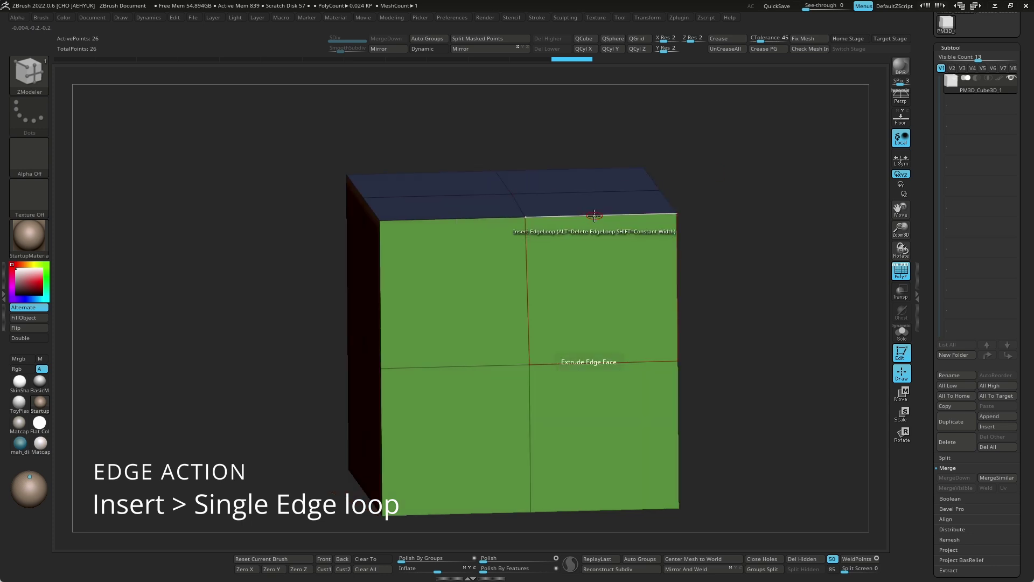
Insert several single vertical edge loops on the front face, then undo them.
left_click(595, 217)
left_click(461, 220)
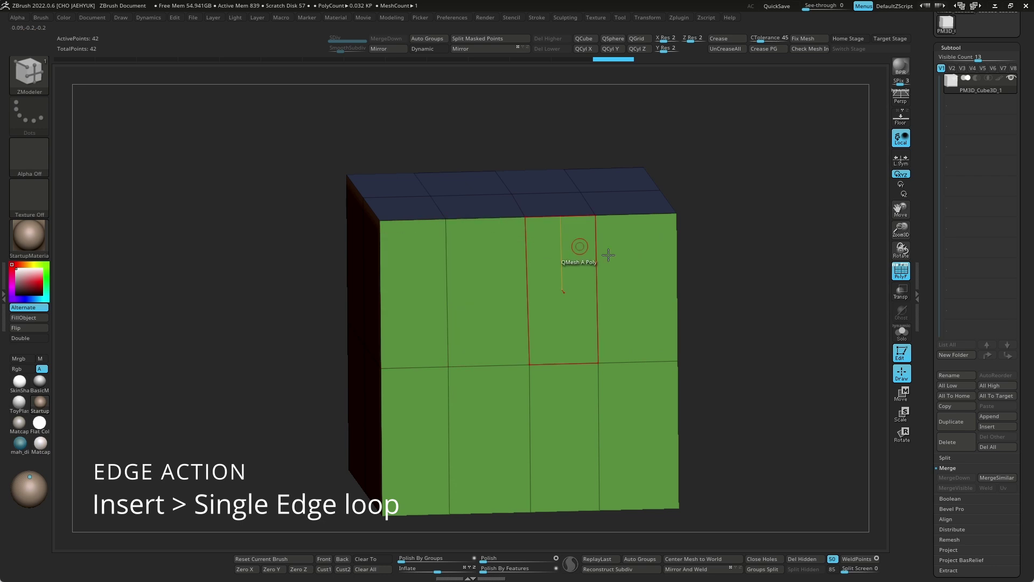
left_click_drag(760, 293, 734, 333)
left_click(622, 230)
left_click(565, 236)
key("ctrl+z")
key("ctrl+z")
key("ctrl+z")
key("ctrl+z")
key("ctrl+z")
key("ctrl+z")
Insert a single edge loop through the front and top faces, then show the edge actions.
mouse_move(769, 334)
left_mouse_down()
mouse_move(755, 299)
mouse_move(743, 362)
left_mouse_up()
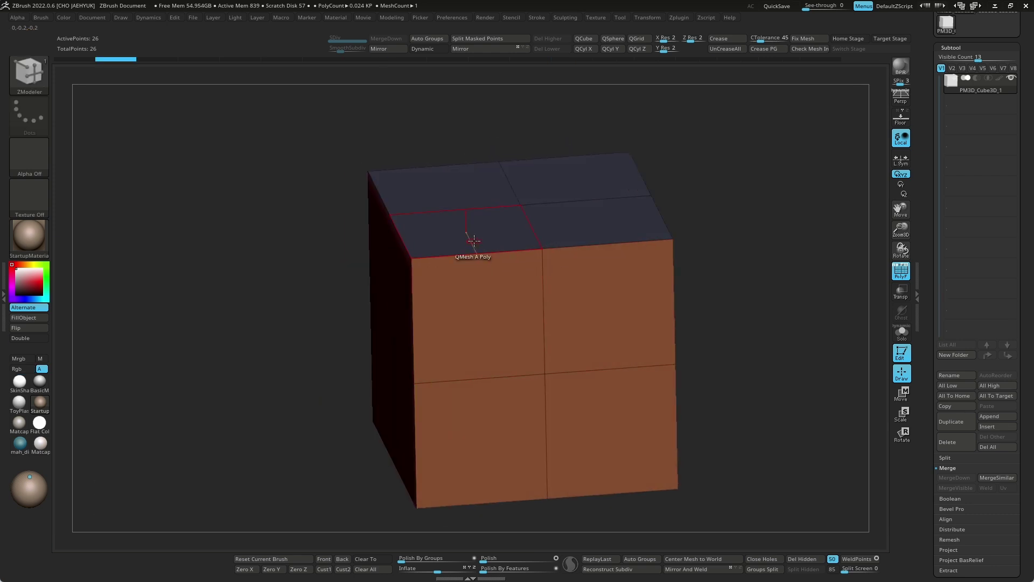
left_click(478, 377)
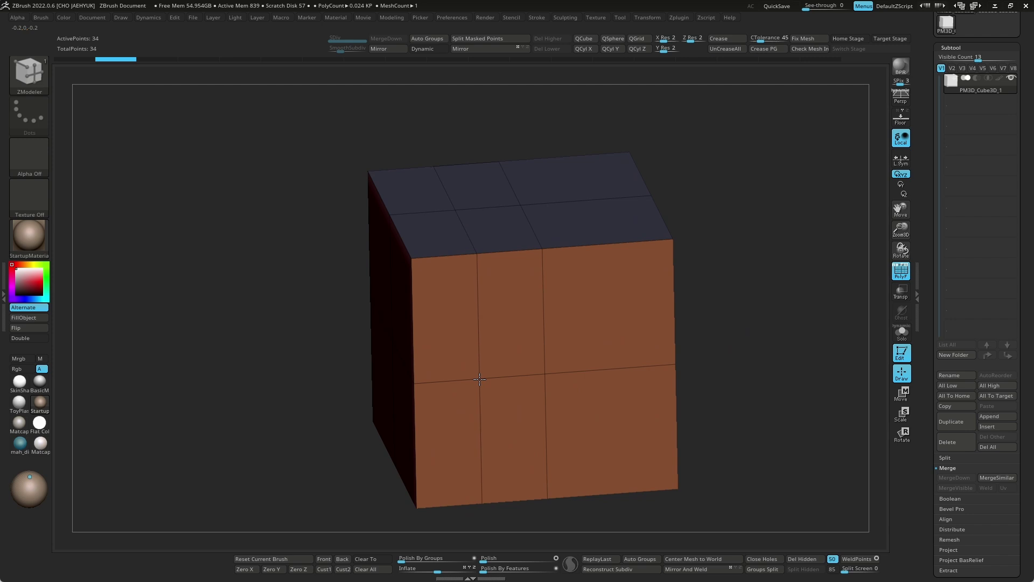
left_click_drag(702, 308, 749, 286)
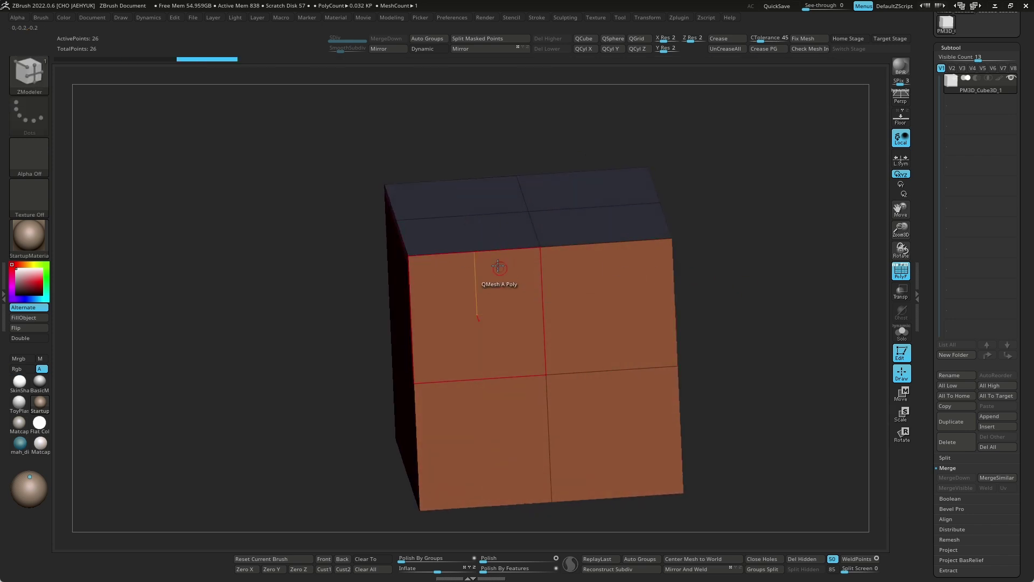
key("space")
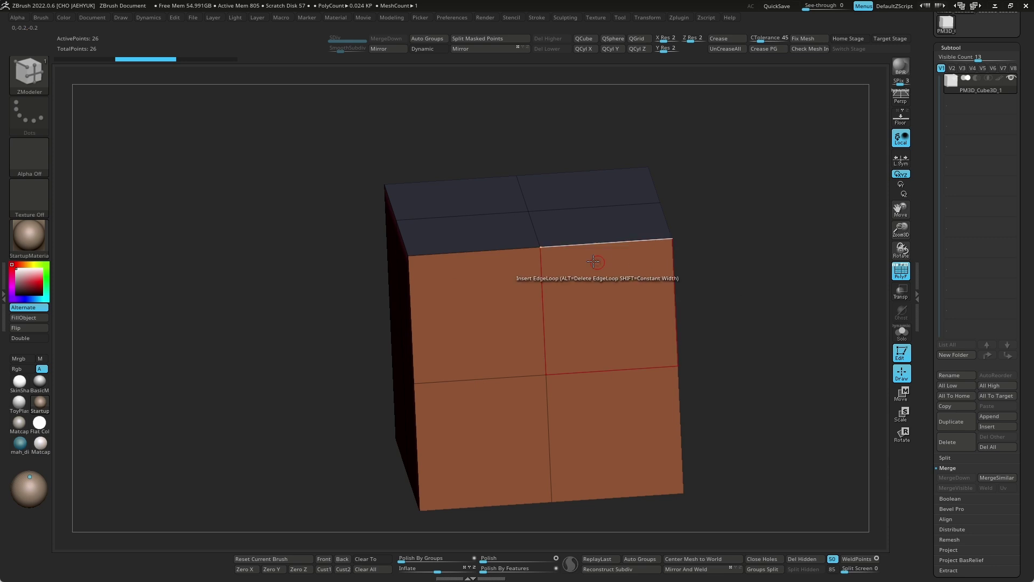
key("space")
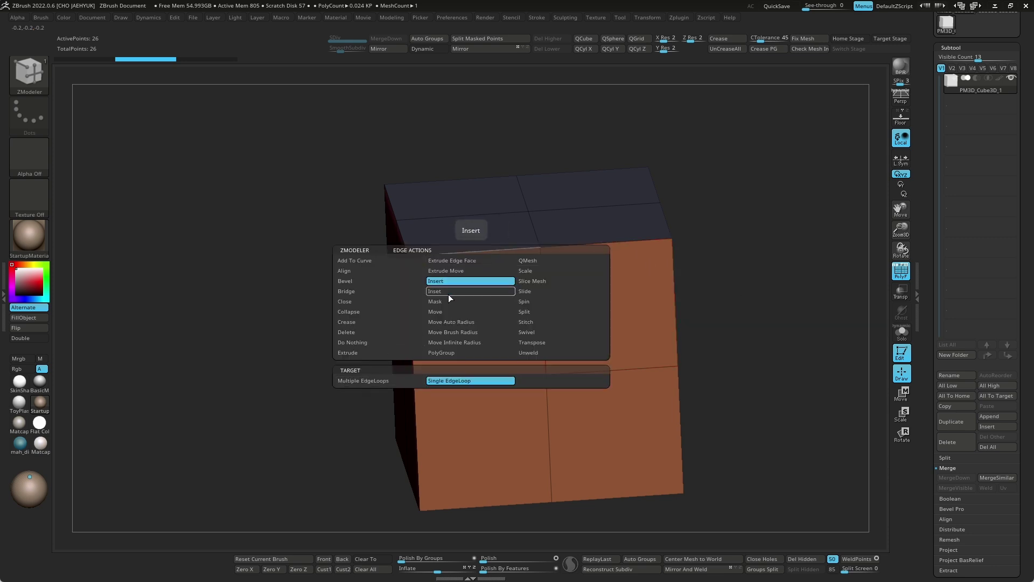
Set Insert to Multiple EdgeLoops and drag edges, retrying until each face has a 4×4 grid.
left_click(372, 382)
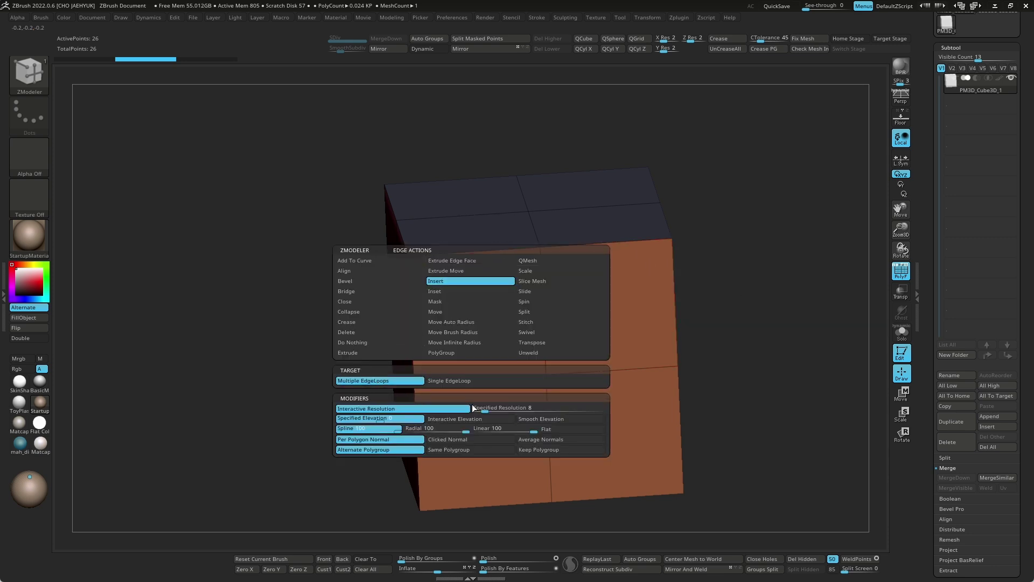
mouse_move(493, 380)
left_mouse_down()
mouse_move(476, 343)
mouse_move(479, 416)
mouse_move(478, 407)
left_mouse_up()
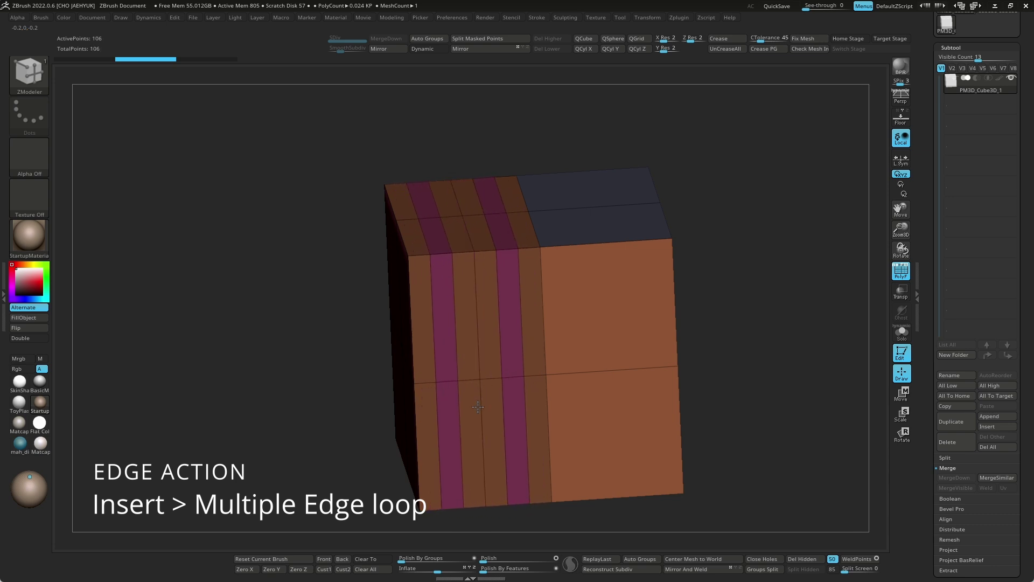
key("ctrl+z")
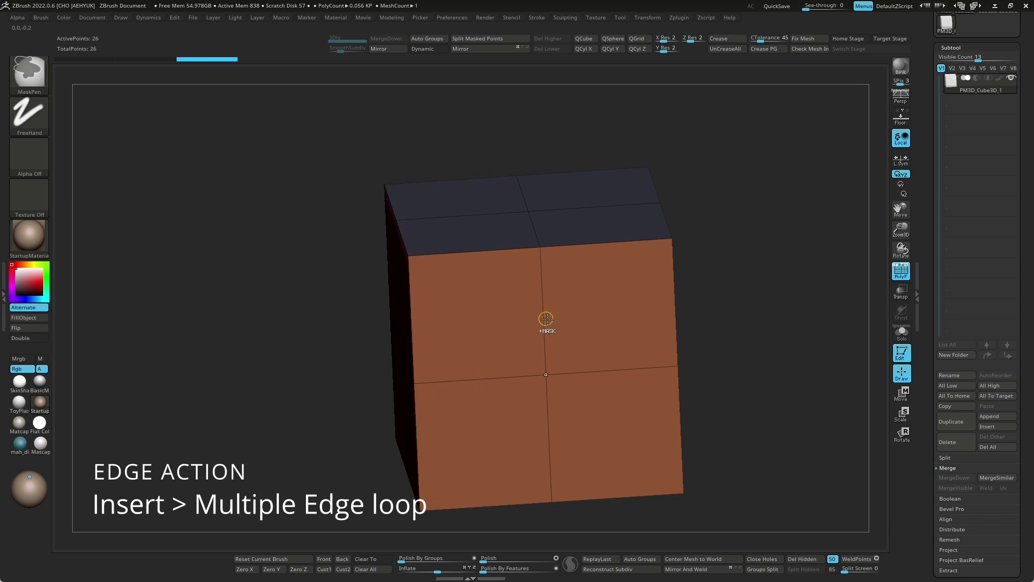
left_click_drag(474, 371, 475, 411)
key("ctrl+z")
left_click_drag(475, 371, 479, 383)
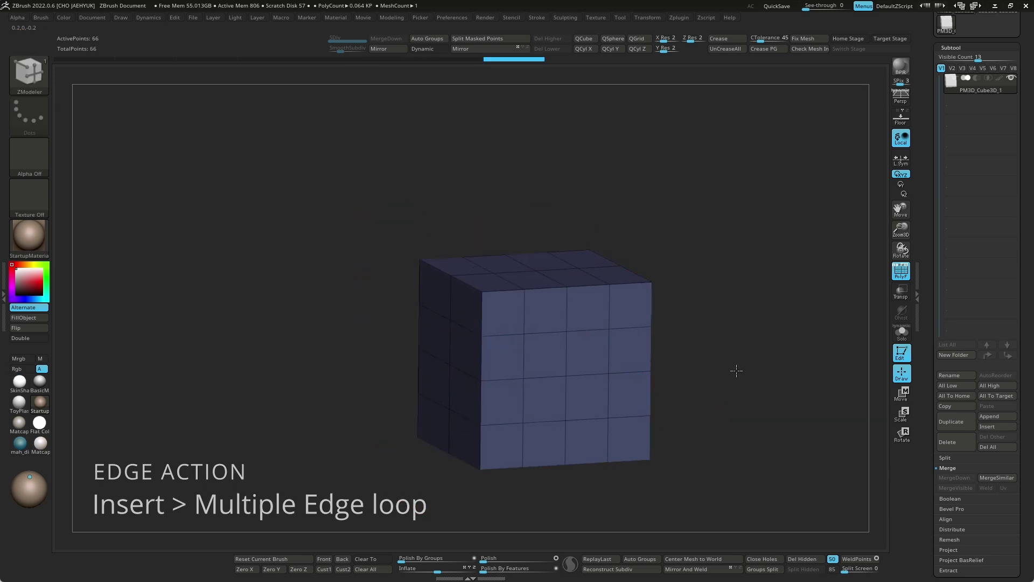
key("space")
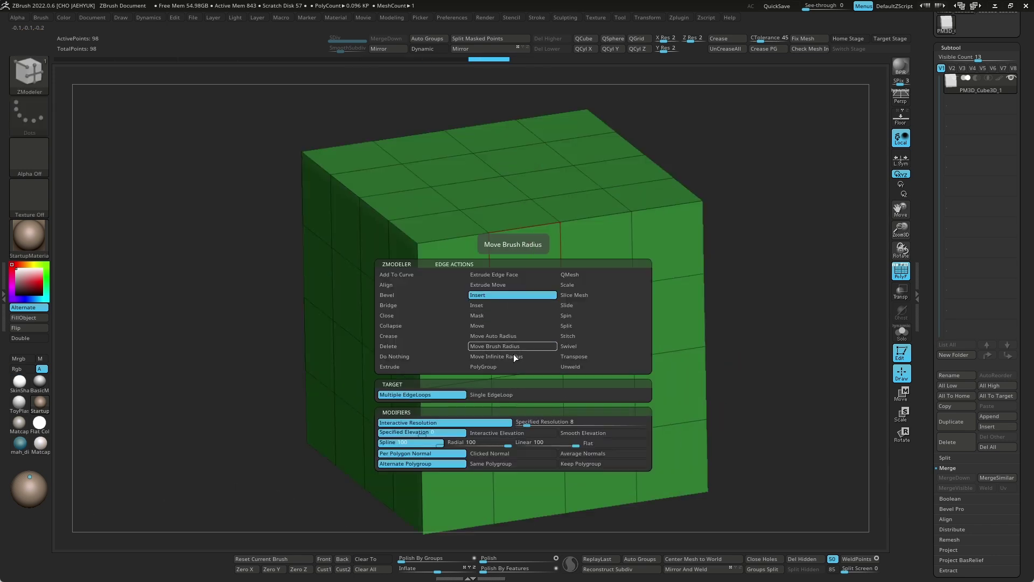
Insert interactively raised edge loops along the cube's right side, then reduce the band to two loops.
left_click(500, 433)
mouse_move(754, 313)
left_mouse_down()
mouse_move(658, 307)
mouse_move(728, 320)
mouse_move(620, 347)
left_mouse_up()
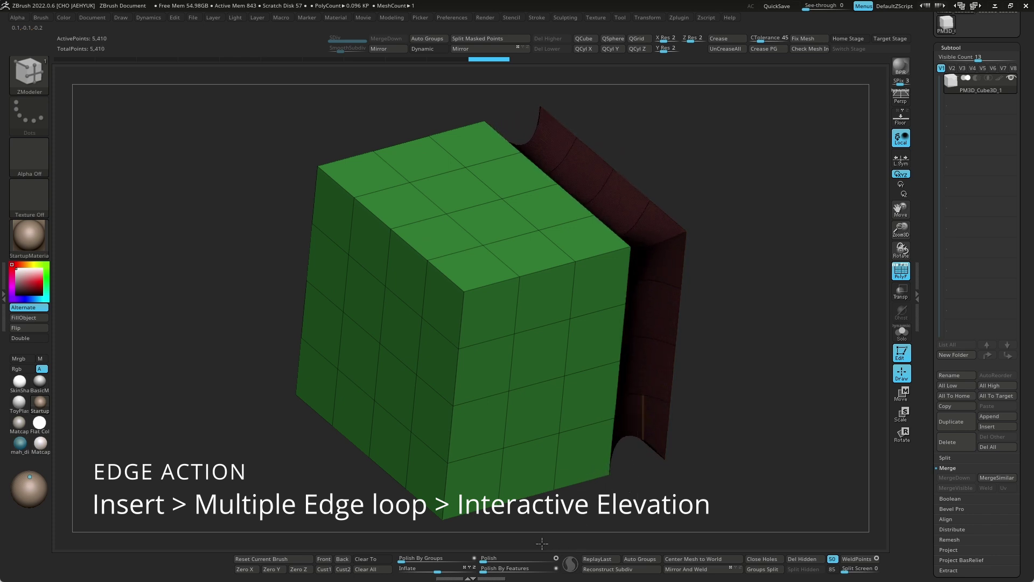
left_click_drag(538, 544, 634, 511)
mouse_move(688, 478)
left_mouse_down()
mouse_move(724, 316)
mouse_move(724, 325)
left_mouse_up()
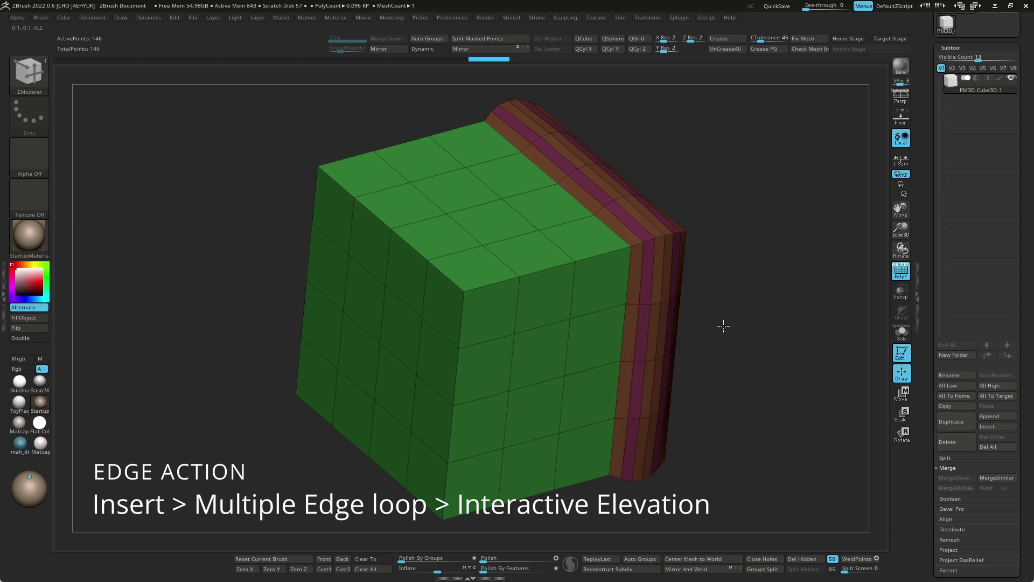
Insert a fresh two-loop band on the right side and flatten it into straight loops.
left_click_drag(755, 293, 696, 282)
mouse_move(620, 231)
left_mouse_down()
mouse_move(596, 230)
mouse_move(642, 178)
left_mouse_up()
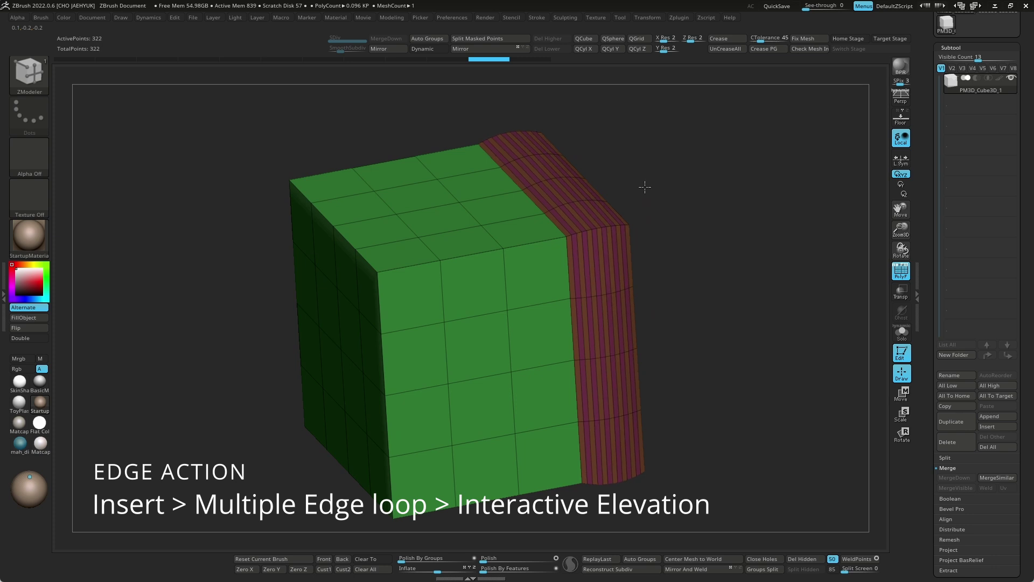
mouse_move(643, 179)
left_mouse_down()
mouse_move(649, 270)
mouse_move(642, 207)
mouse_move(654, 232)
mouse_move(700, 235)
mouse_move(496, 260)
left_mouse_up()
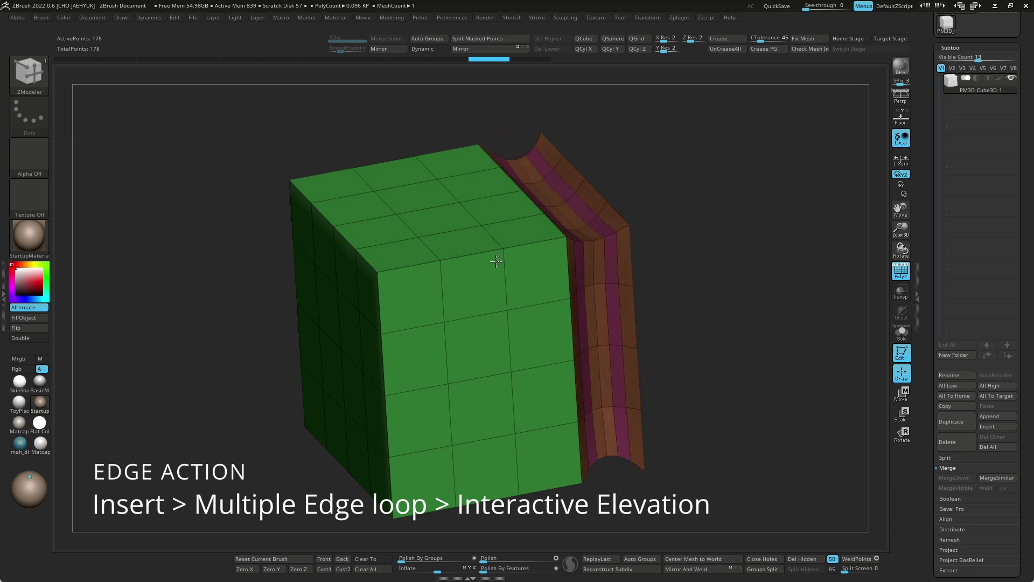
mouse_move(698, 301)
left_mouse_down()
mouse_move(750, 302)
mouse_move(739, 272)
mouse_move(612, 249)
left_mouse_up()
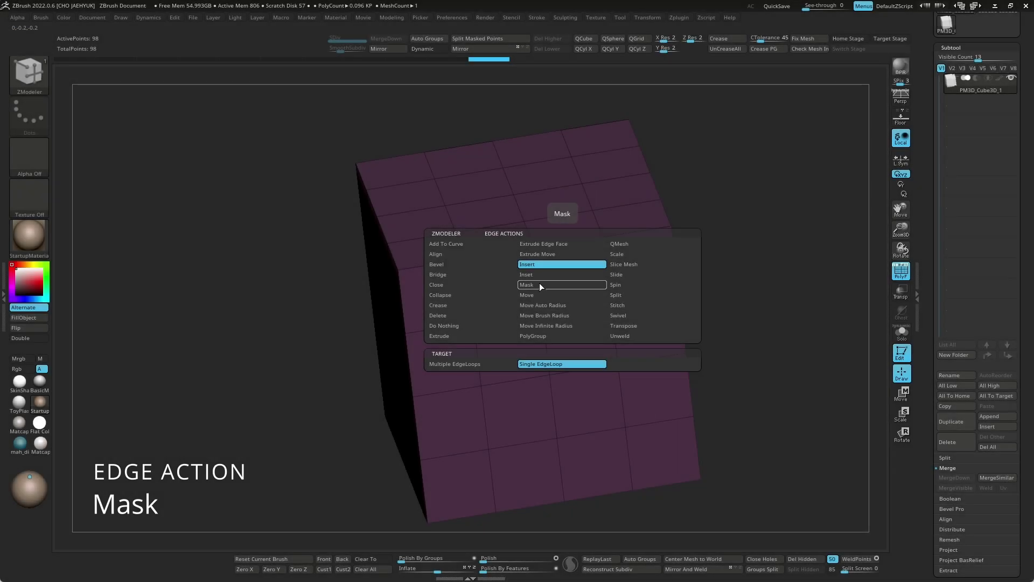
Mask an edge's loop on the purple cube with the Mask edge action, then clear it.
left_click(539, 282)
left_click(536, 273)
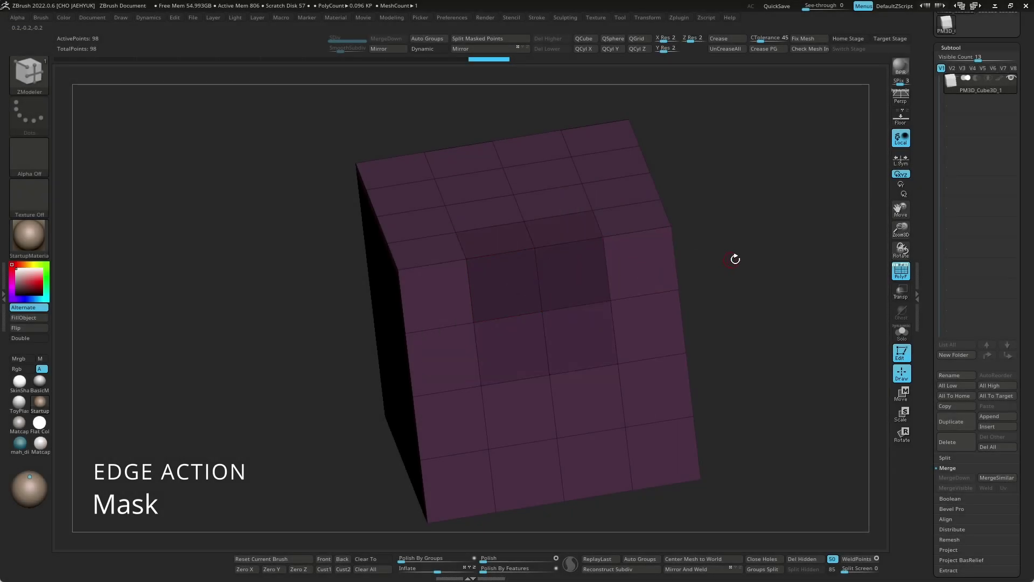
left_click_drag(723, 259, 731, 254)
key("ctrl+z")
Set the Mask target to EdgeLoop Complete and mask a full vertical edge-loop band.
key("space")
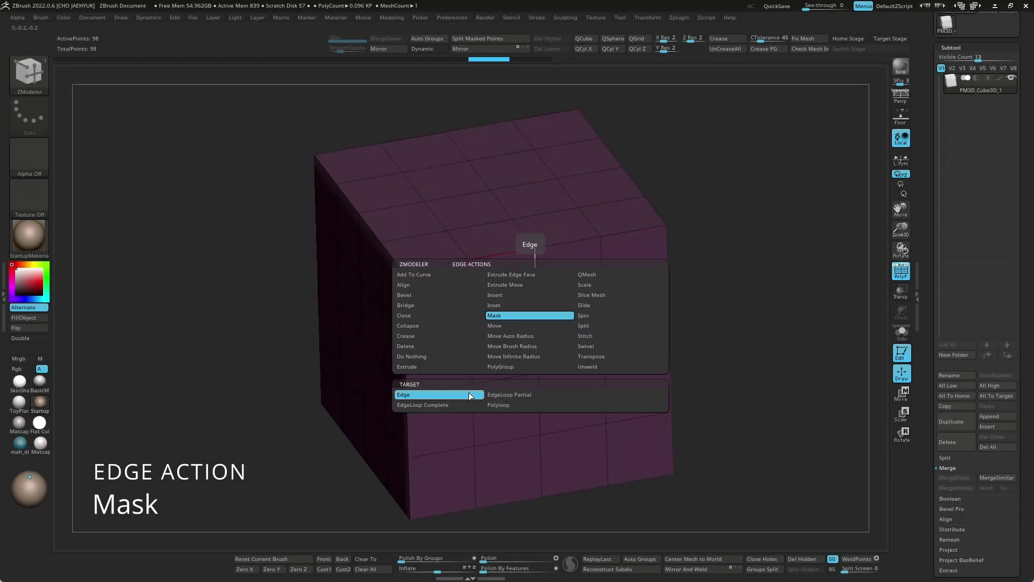
left_click(498, 405)
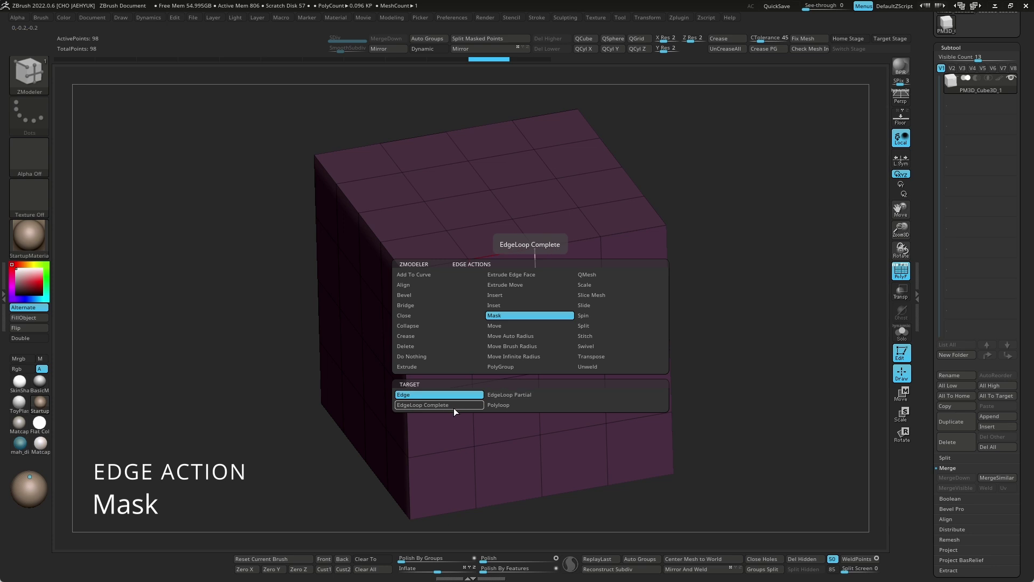
left_click(473, 408)
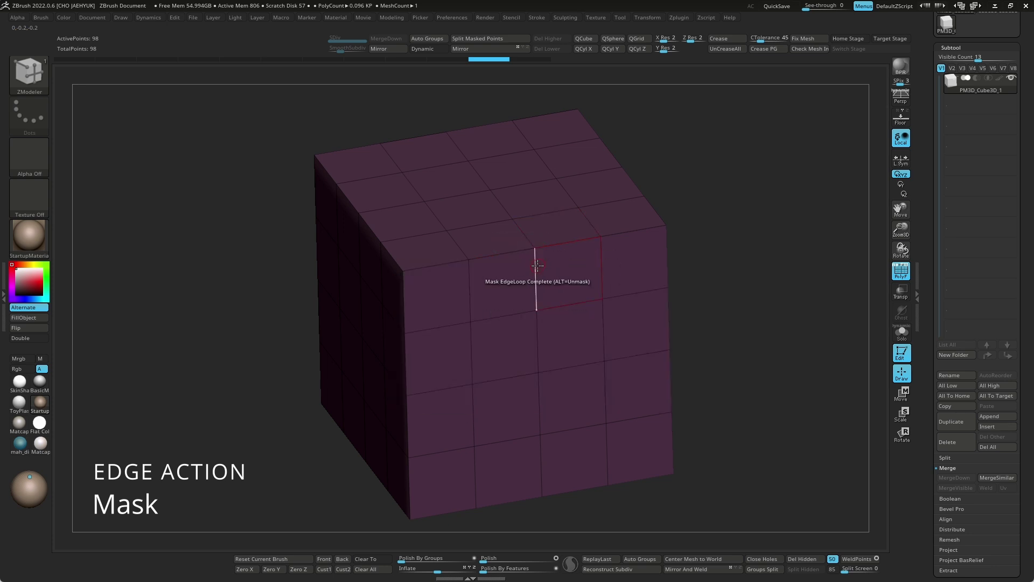
key("ctrl+z")
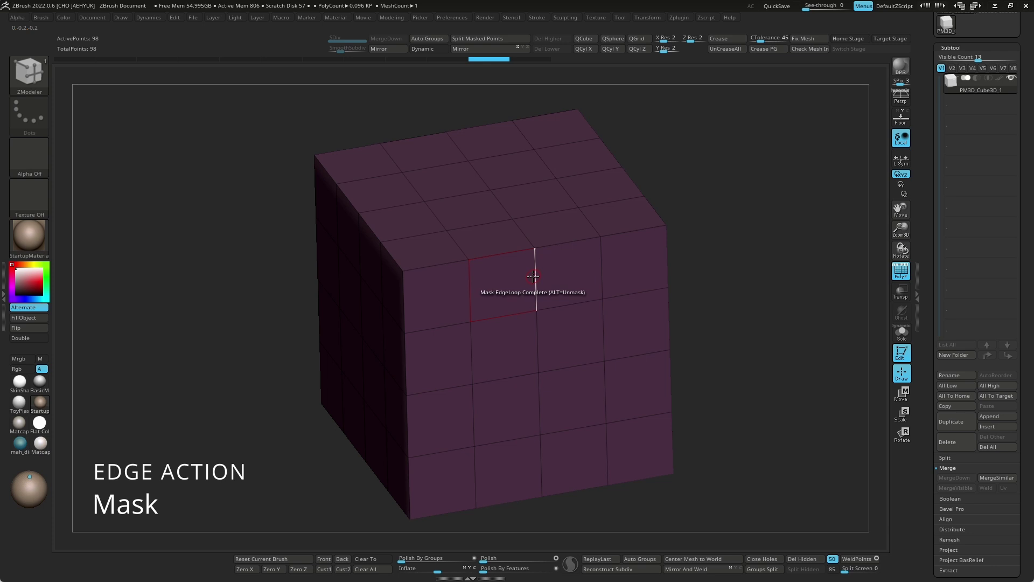
key("space")
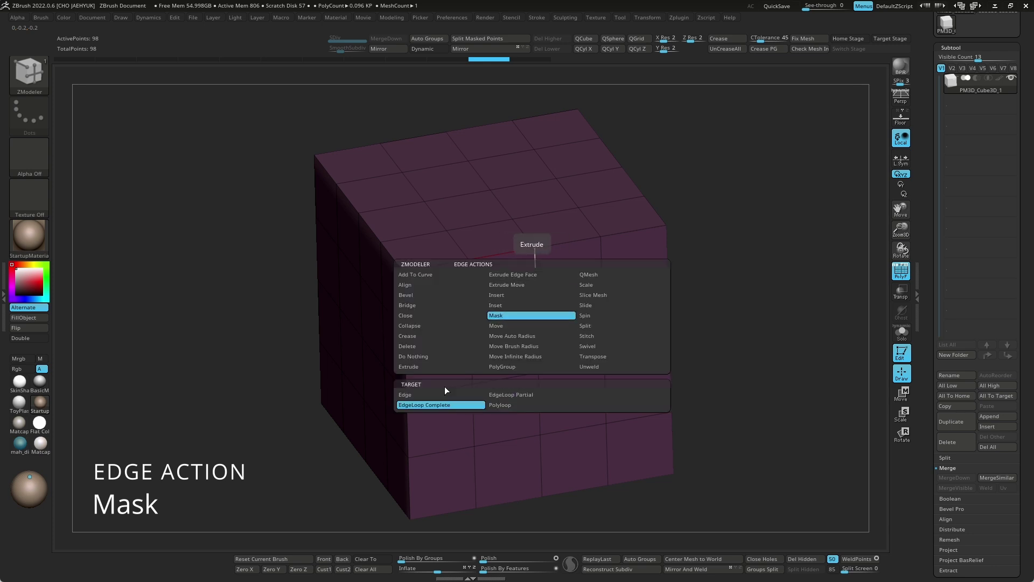
left_click(537, 275)
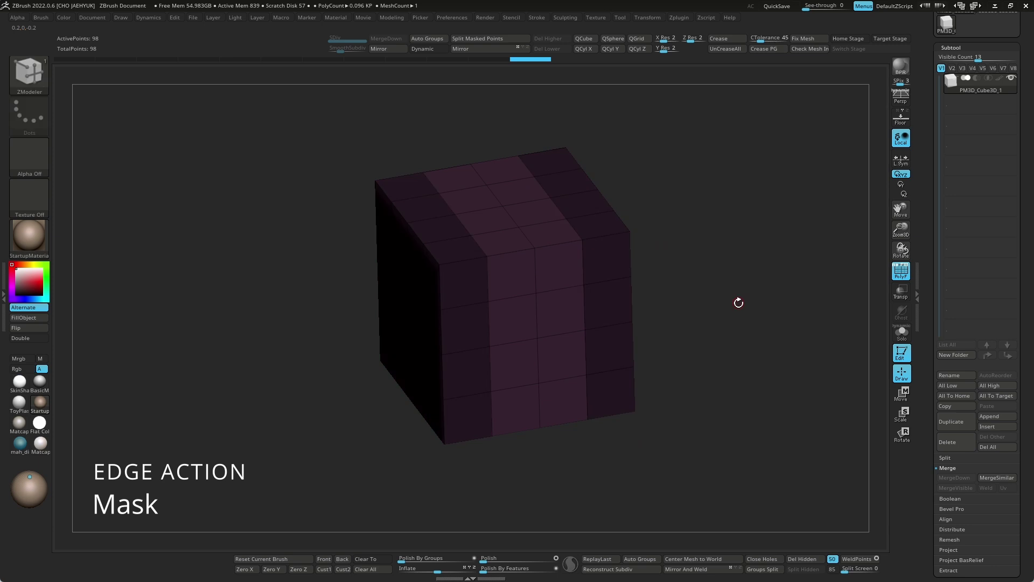
key("w")
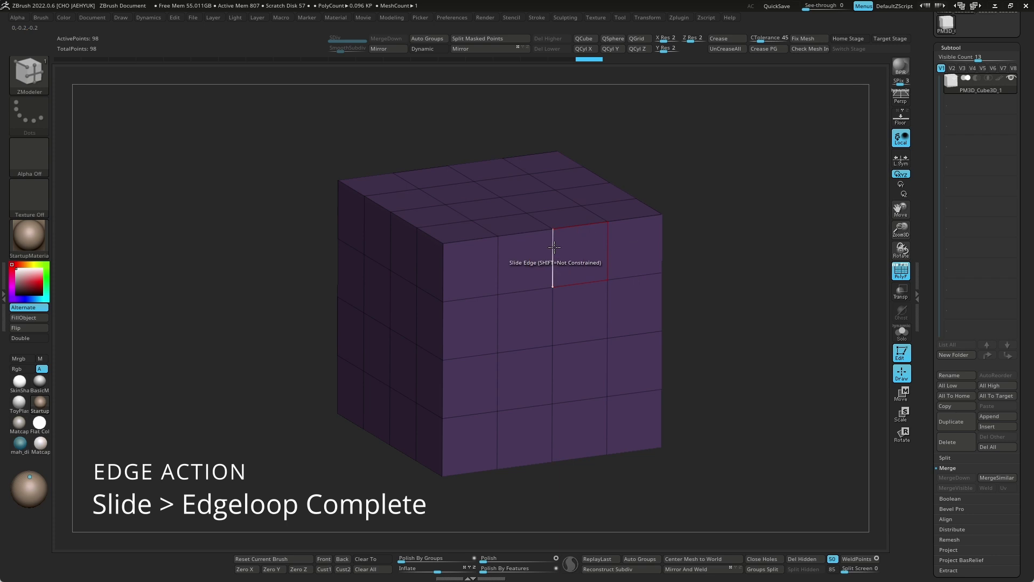
Slide the vertical edge loop to the right using Slide with EdgeLoop Complete targeting.
key("space")
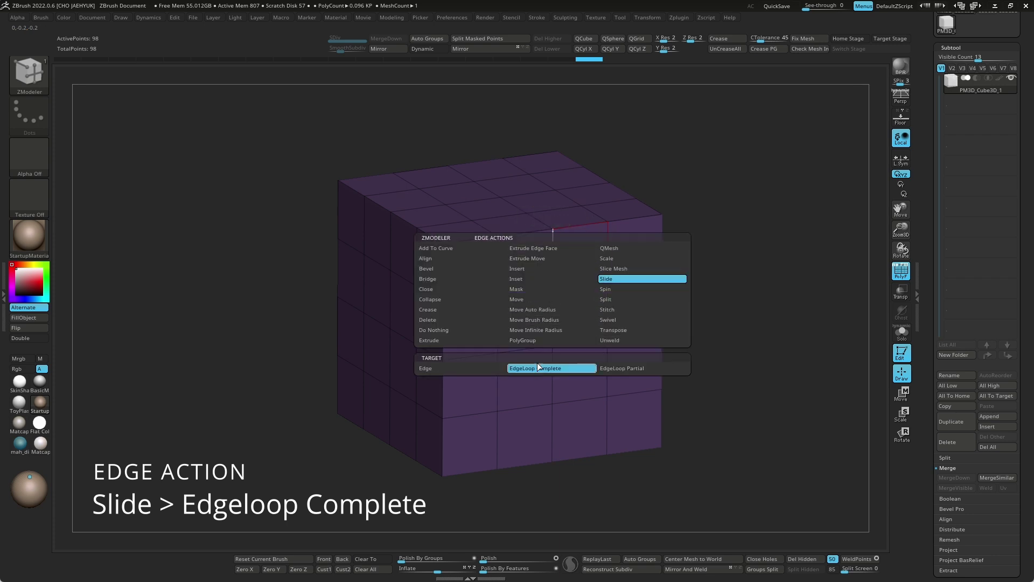
left_click(535, 369)
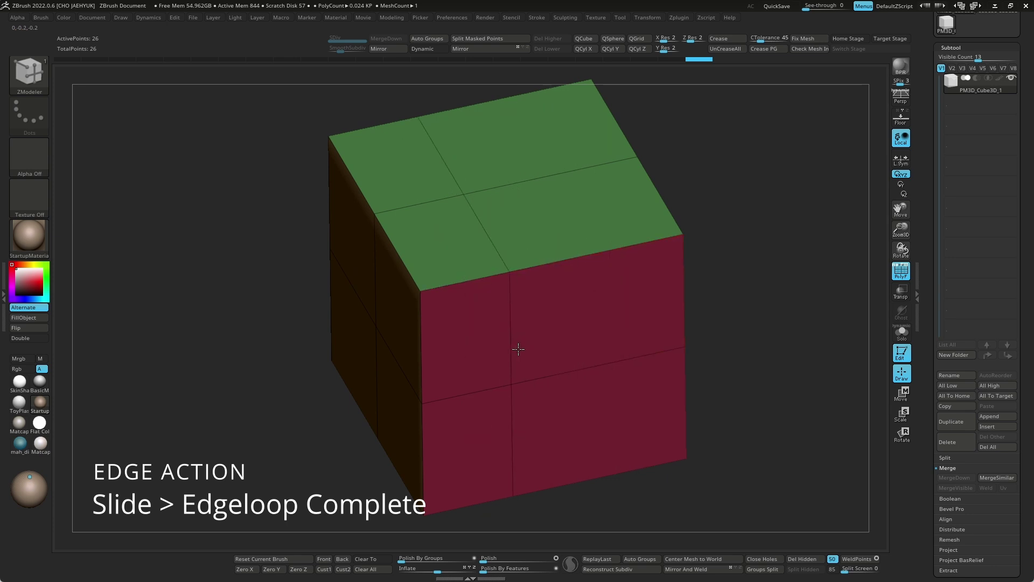
left_click_drag(529, 352, 649, 298)
right_click(542, 298)
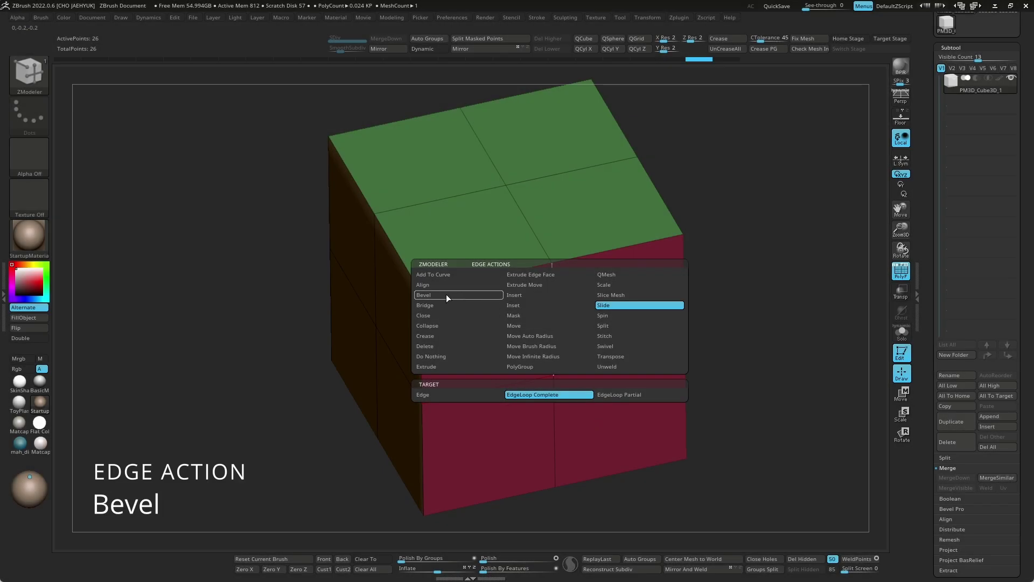
Bevel the cube's vertical edge loop into a narrow band, discarding a trial bevel on the top loop.
left_click(445, 296)
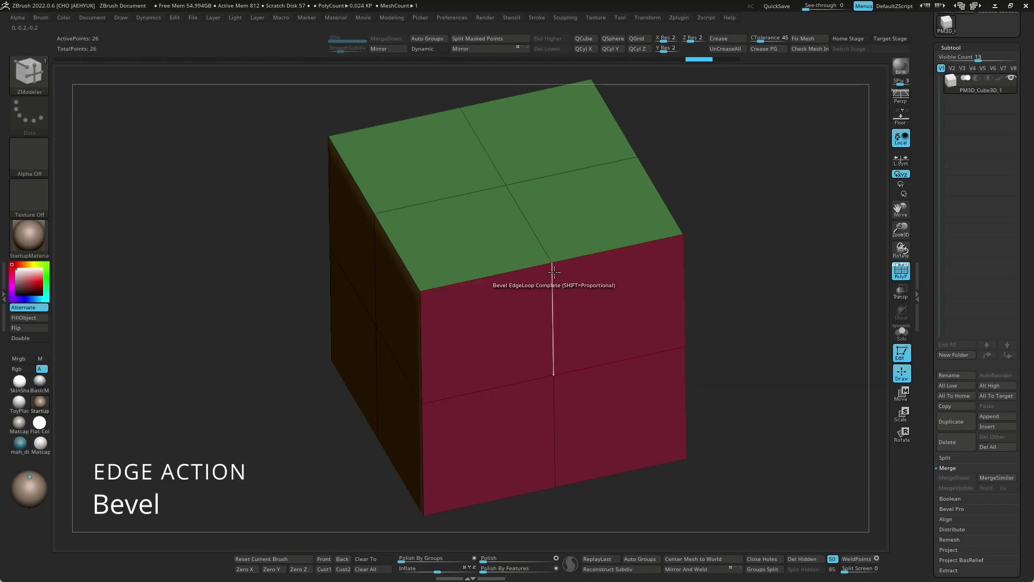
left_click_drag(553, 269, 560, 325)
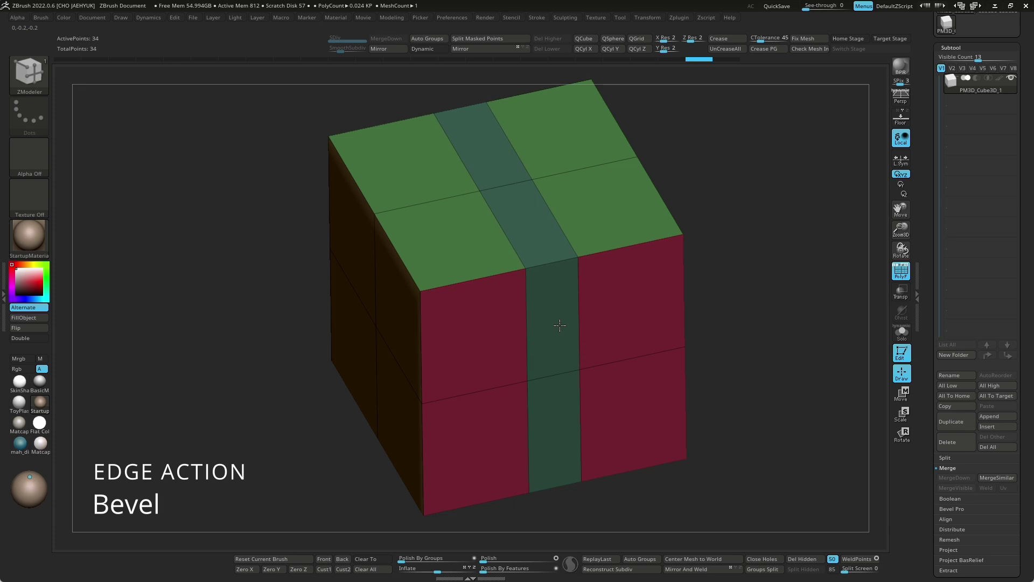
left_click_drag(606, 251, 605, 265)
key("ctrl+z")
mouse_move(767, 250)
left_mouse_down()
mouse_move(742, 286)
mouse_move(741, 266)
mouse_move(727, 260)
mouse_move(723, 286)
mouse_move(712, 253)
left_mouse_up()
Merge the cube into one polygroup, mask the top-left front quad, then clear the mask.
key("ctrl+w")
key("f")
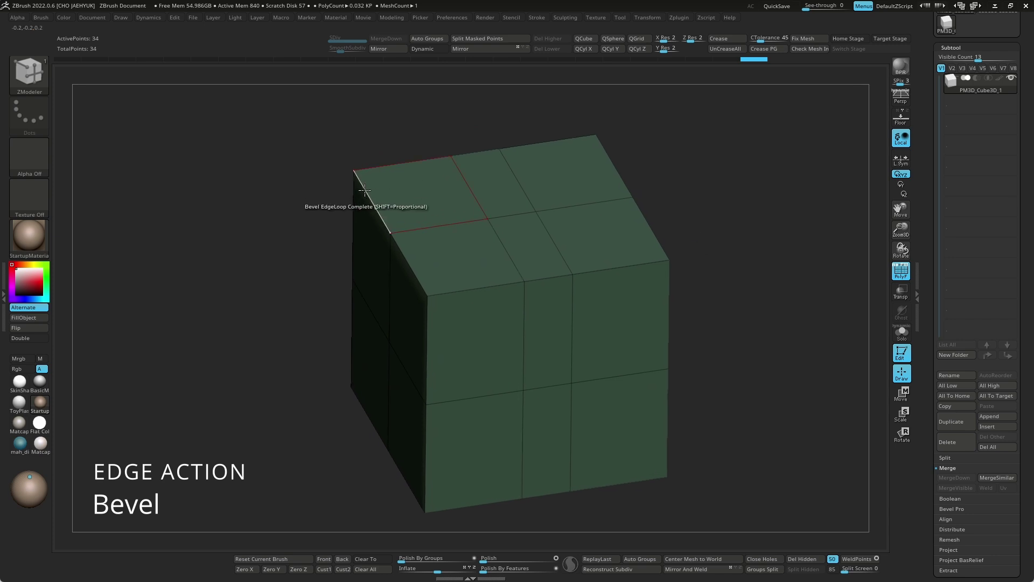
left_click_drag(536, 212, 539, 187, "shift")
left_click_drag(381, 220, 439, 318, "ctrl")
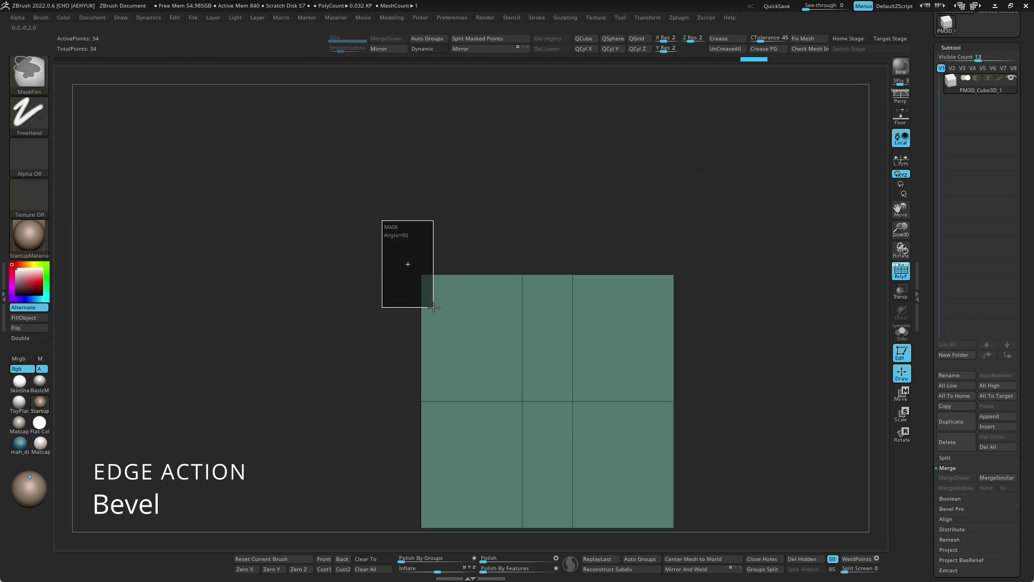
left_click(703, 243, "ctrl")
mouse_move(745, 289)
left_mouse_down()
mouse_move(751, 305)
mouse_move(763, 271)
left_mouse_up()
left_click(764, 271, "ctrl")
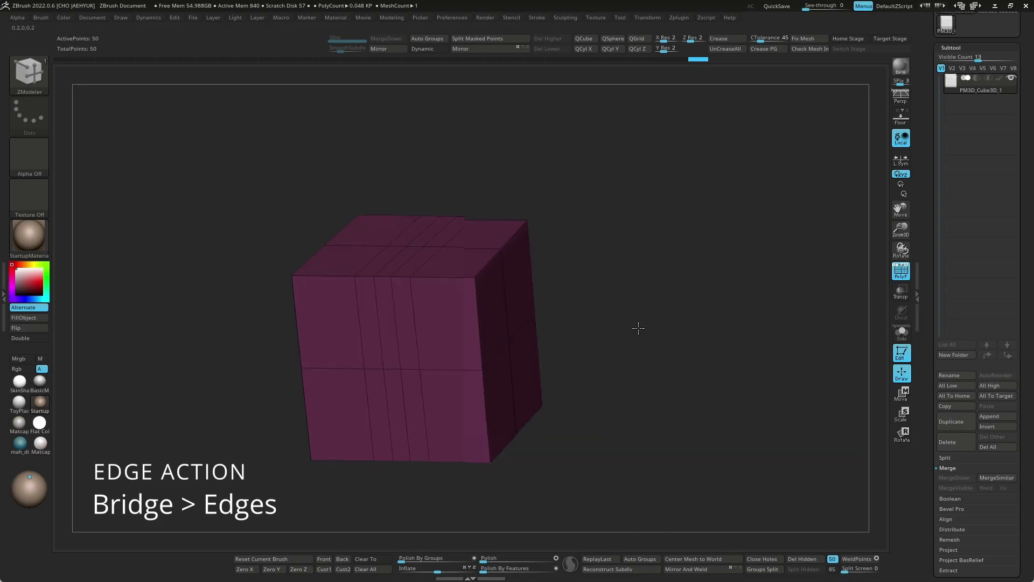
Move a cube copy to the right and join the two cubes' facing edges with Bridge Edges.
left_click_drag(313, 372, 555, 373)
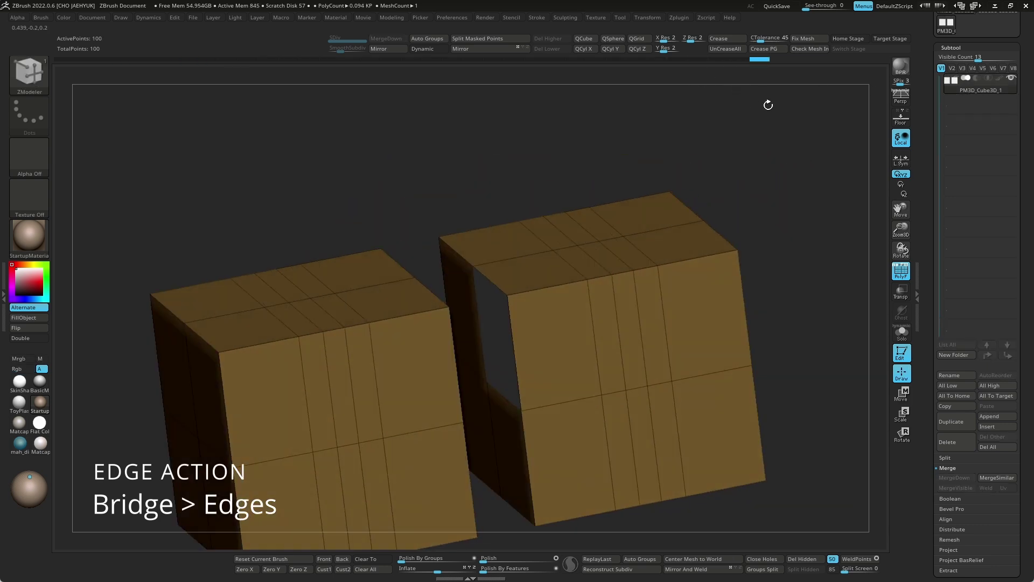
left_click_drag(644, 284, 491, 381)
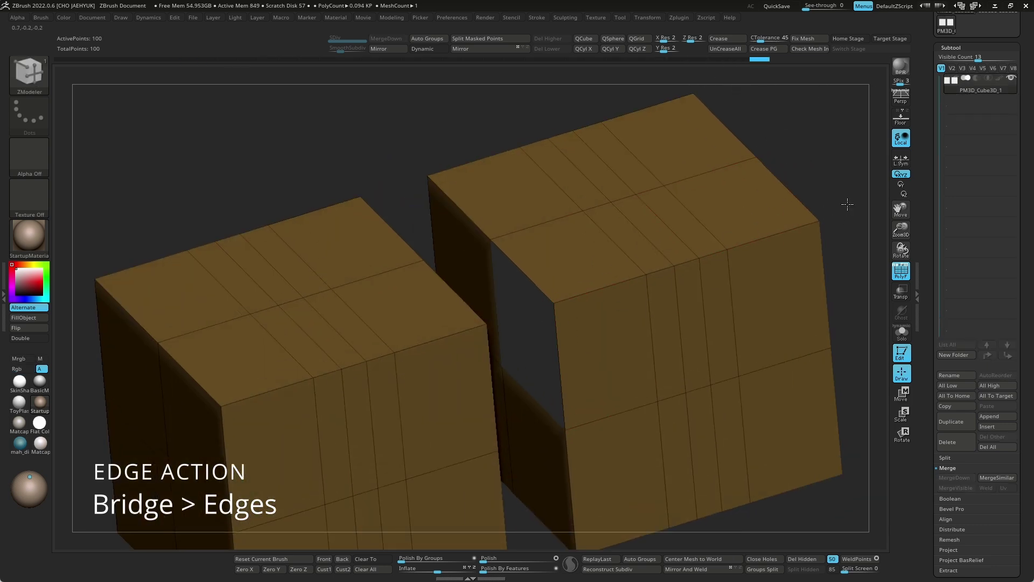
key("space")
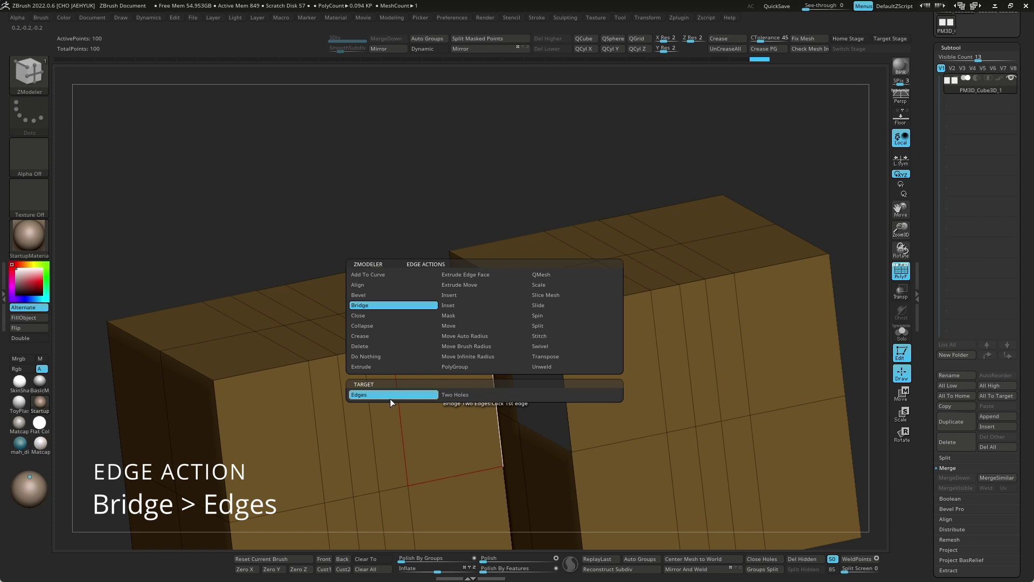
left_click(393, 399)
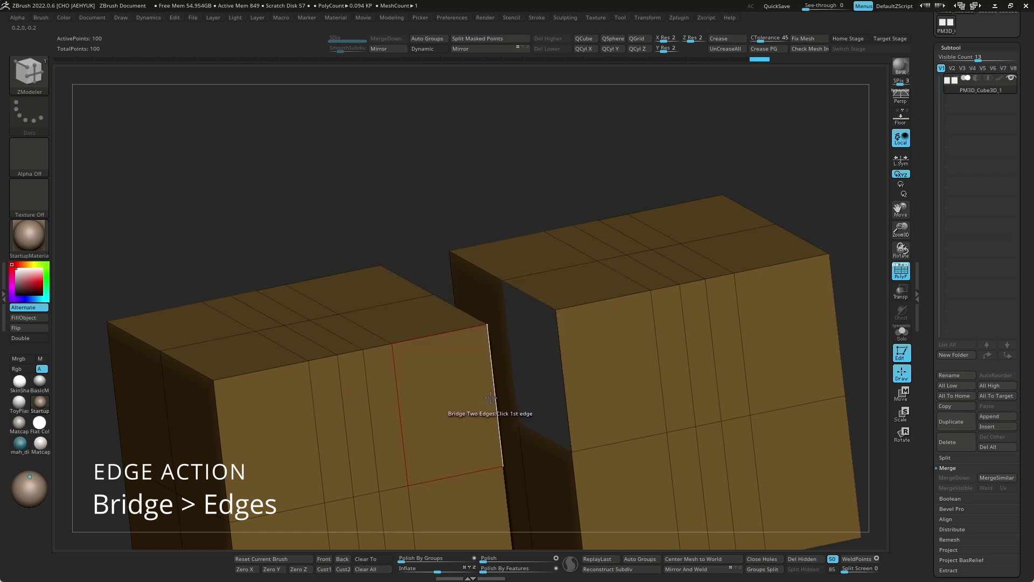
left_click(564, 367)
left_click_drag(854, 181, 624, 224)
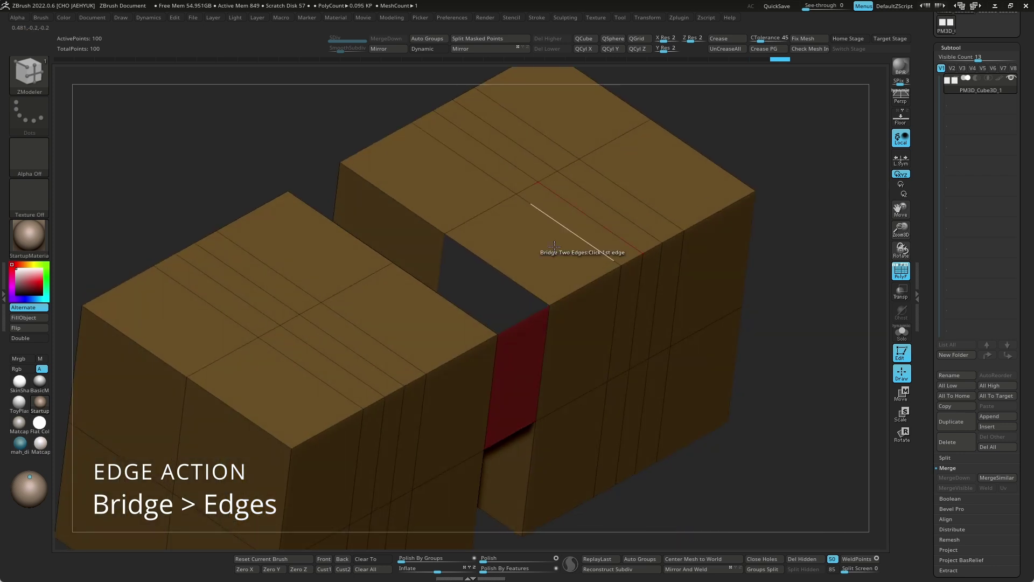
left_click(486, 260)
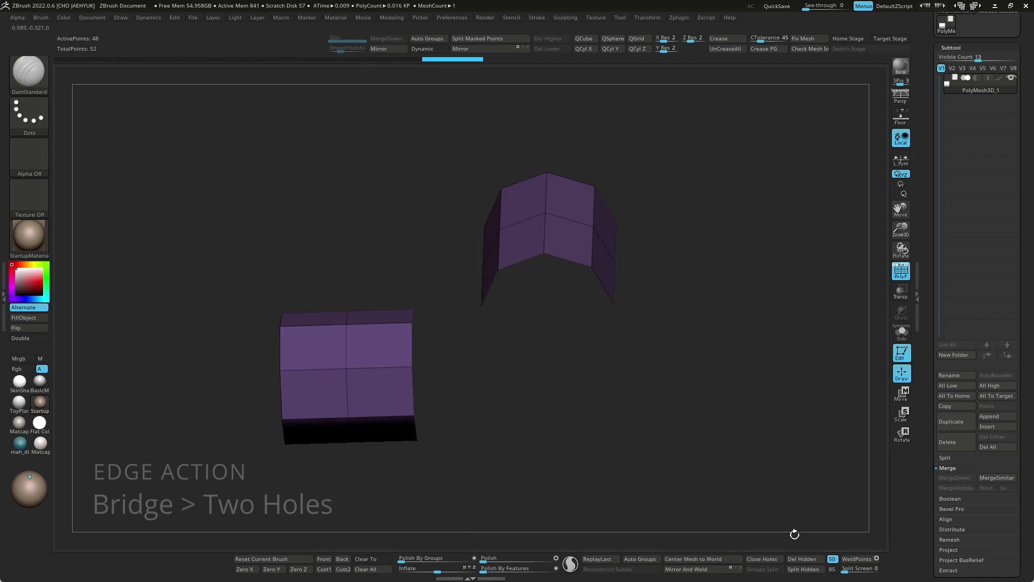
Link the two mesh pieces' open holes with Bridge Two Holes, shaped into a curved elbow.
mouse_move(670, 457)
left_mouse_down()
mouse_move(640, 371)
mouse_move(631, 413)
mouse_move(623, 254)
mouse_move(484, 372)
mouse_move(600, 381)
left_mouse_up()
key("b")
key("z")
key("m")
key("space")
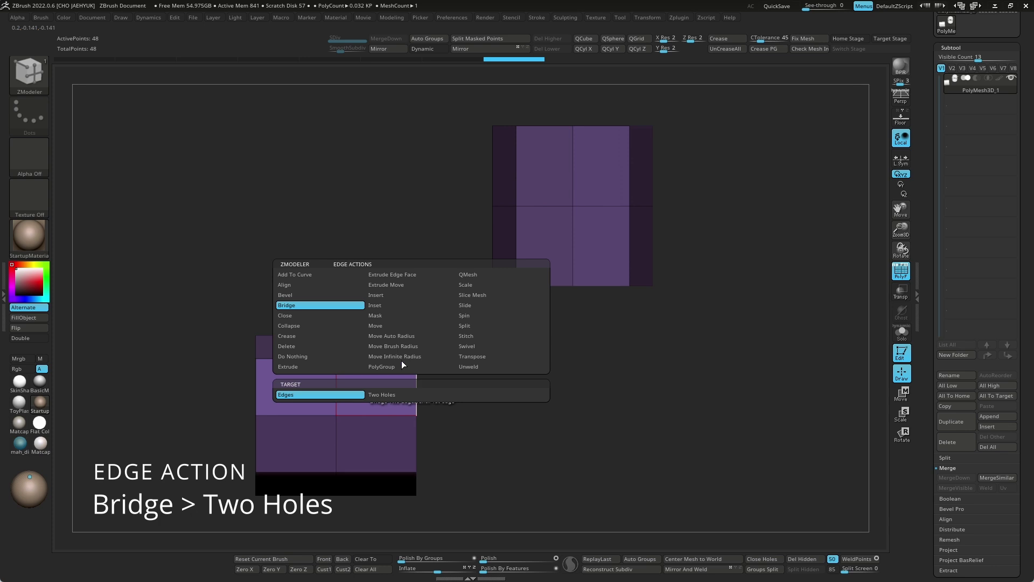
left_click(401, 394)
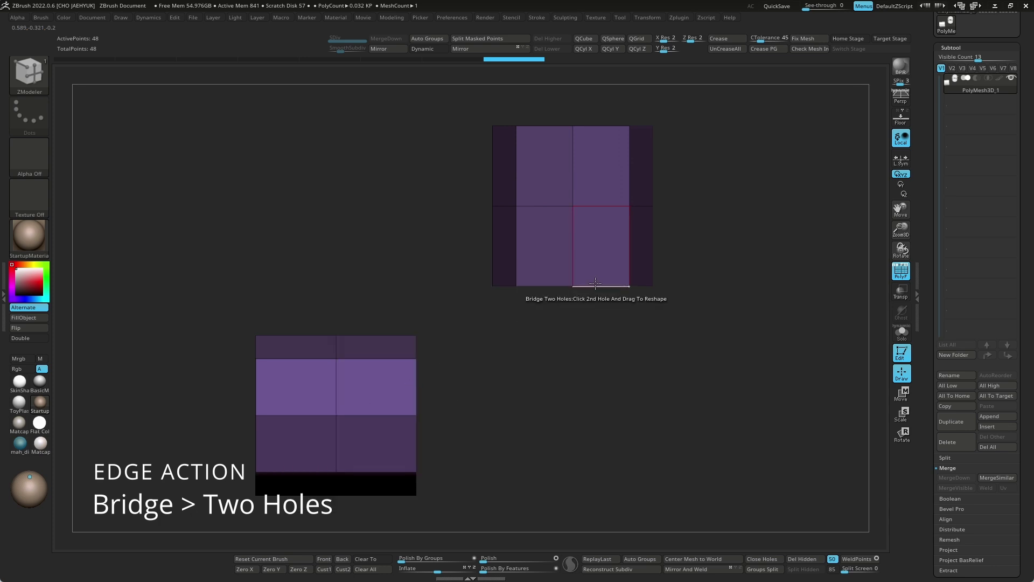
mouse_move(551, 282)
left_mouse_down()
mouse_move(630, 288)
mouse_move(623, 223)
mouse_move(617, 229)
left_mouse_up()
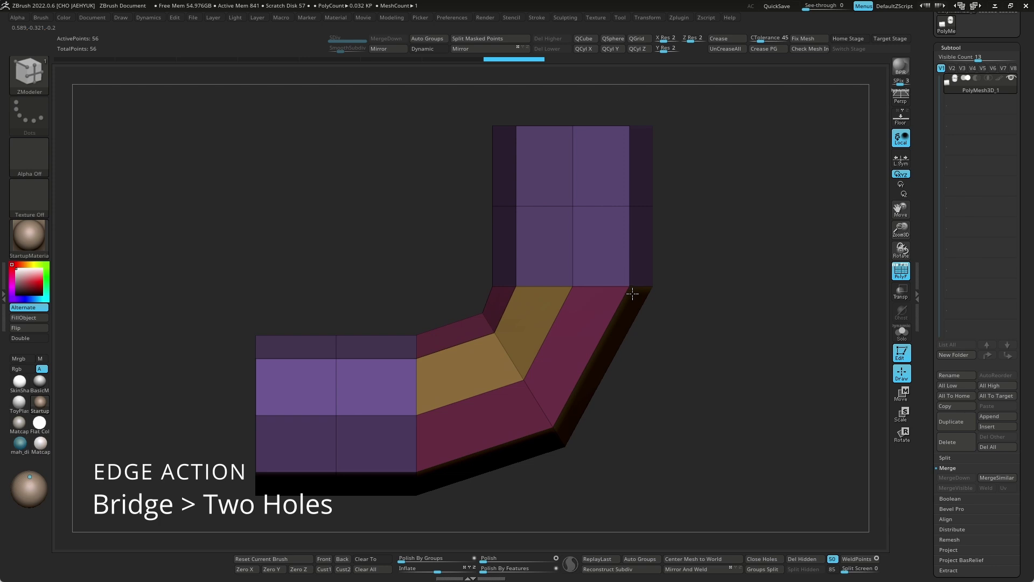
mouse_move(627, 265)
left_mouse_down()
mouse_move(746, 293)
mouse_move(609, 256)
mouse_move(516, 250)
mouse_move(575, 194)
left_mouse_up()
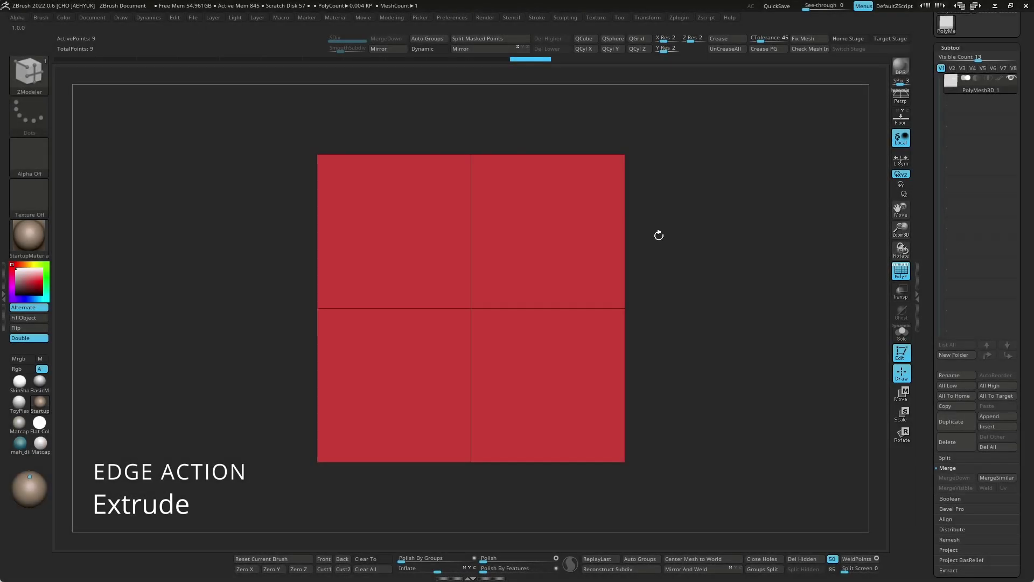
Extrude a face off the grid's right edge, set Target to EdgeLoop, and extrude the top loop upward.
left_click_drag(626, 232, 738, 224)
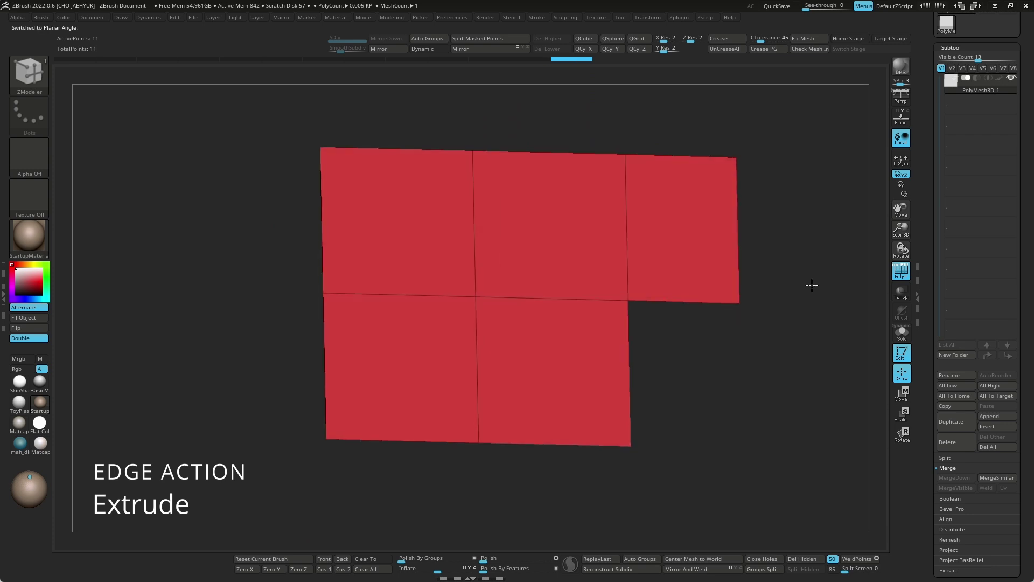
key("space")
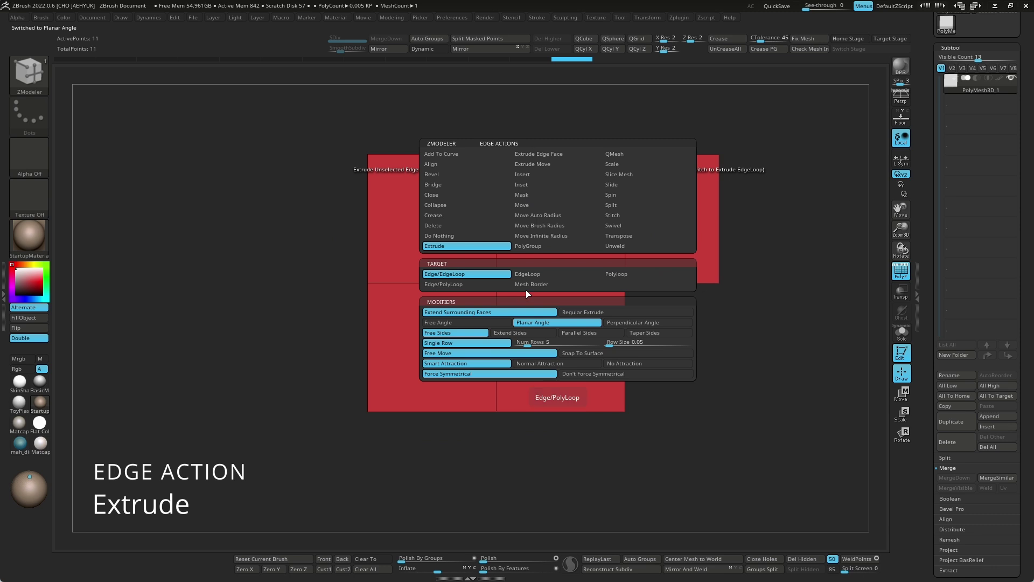
left_click(528, 273)
left_click_drag(528, 155, 529, 118)
Extrude the left, bottom, right and top border loops into extra rows and columns.
left_click_drag(361, 227, 329, 227)
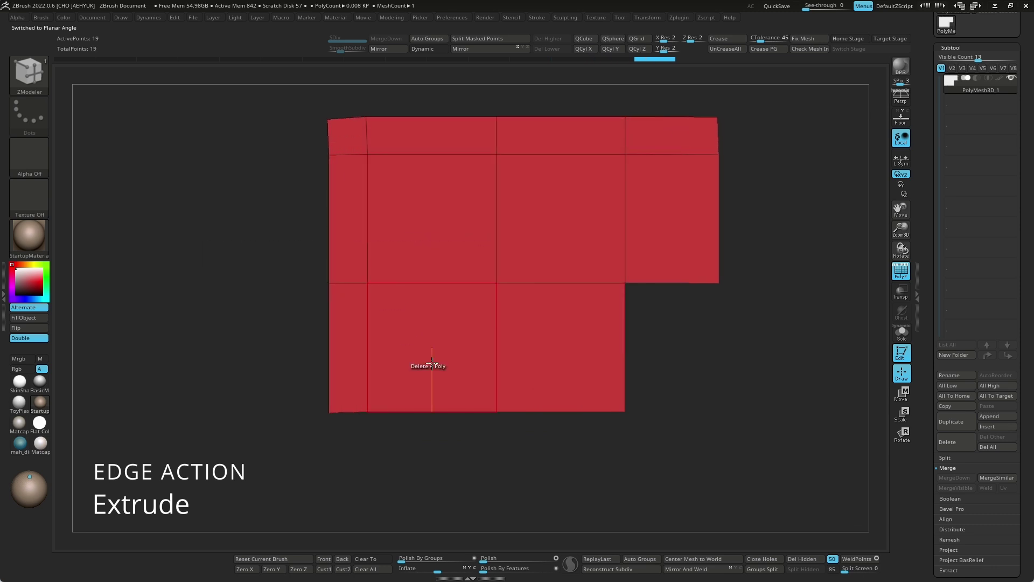
left_click(452, 410)
left_click_drag(625, 337, 670, 337)
mouse_move(717, 254)
left_mouse_down()
mouse_move(754, 264)
mouse_move(753, 311)
left_mouse_up()
left_click(649, 188)
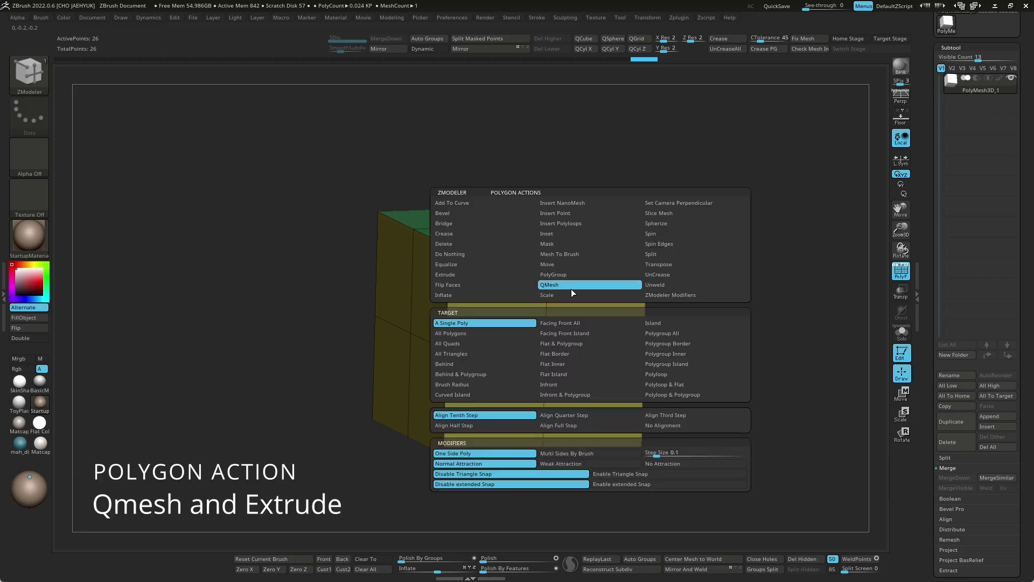
mouse_move(589, 323)
left_mouse_down()
mouse_move(637, 363)
mouse_move(764, 395)
left_mouse_up()
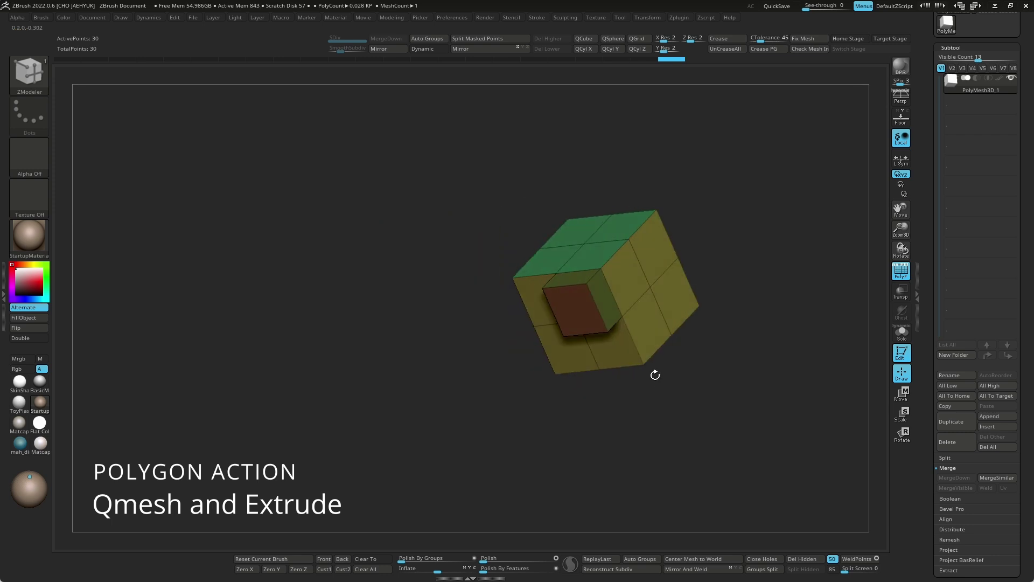
key("space")
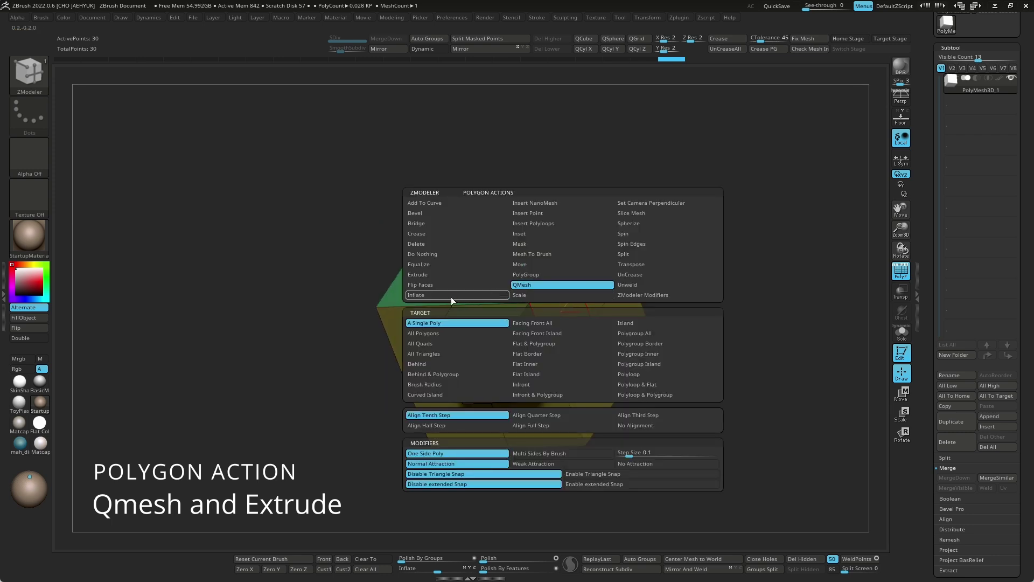
mouse_move(722, 319)
left_mouse_down()
mouse_move(734, 360)
mouse_move(686, 340)
mouse_move(735, 376)
mouse_move(546, 293)
mouse_move(547, 360)
left_mouse_up()
key("ctrl+z")
key("space")
left_click(570, 264)
mouse_move(674, 312)
left_mouse_down()
mouse_move(697, 354)
mouse_move(660, 323)
left_mouse_up()
left_click(522, 370)
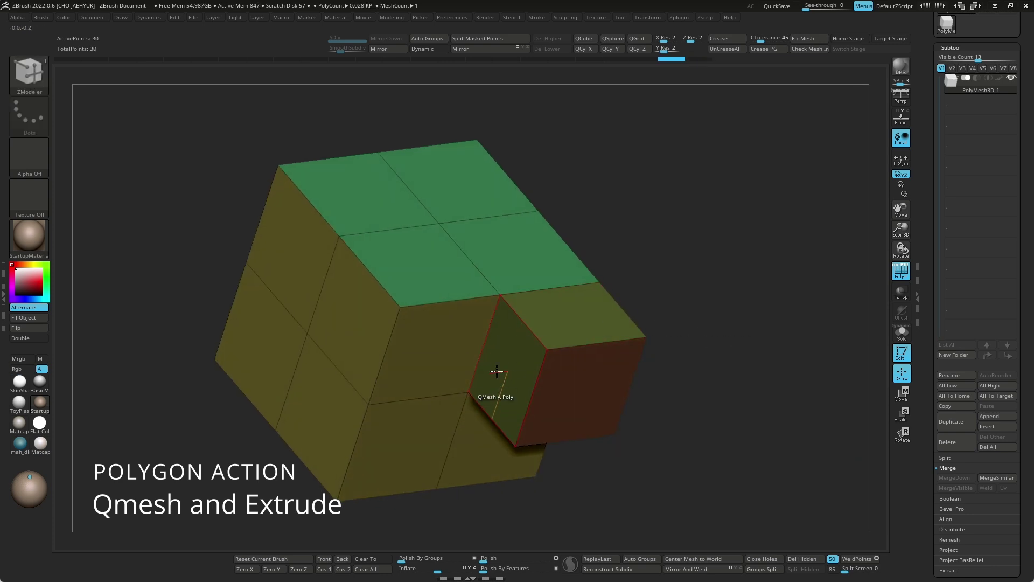
left_click_drag(497, 372, 471, 364)
mouse_move(725, 354)
left_mouse_down()
mouse_move(795, 298)
mouse_move(743, 346)
mouse_move(799, 209)
left_mouse_up()
key("ctrl+d")
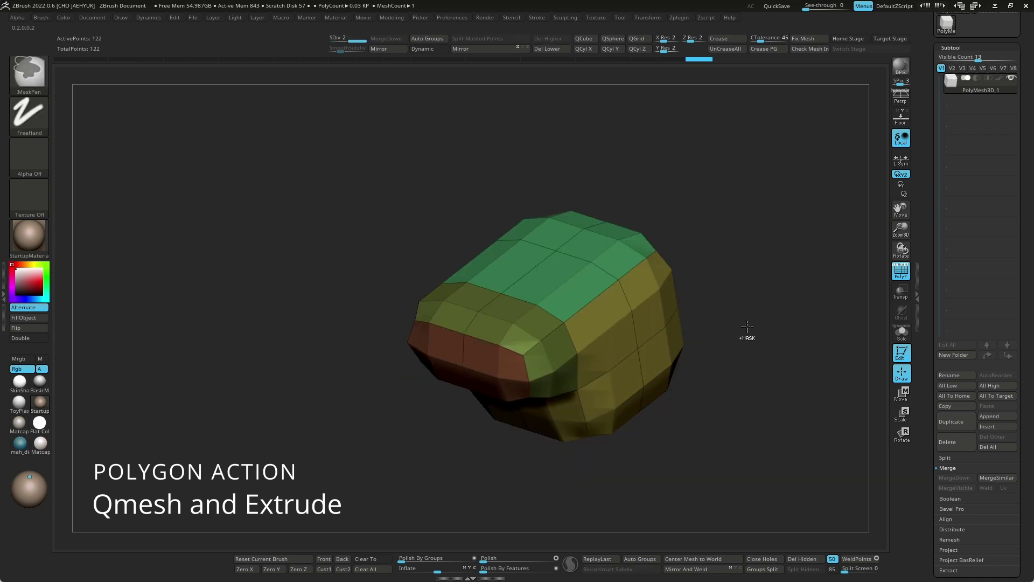
key("ctrl+d")
key("ctrl+z")
key("ctrl+z")
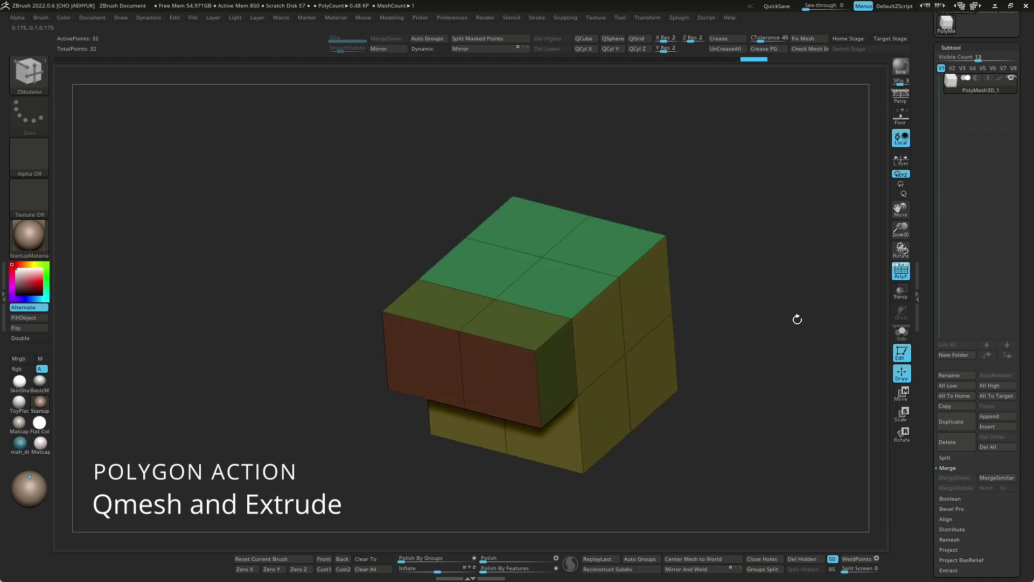
key("space")
left_click(463, 274)
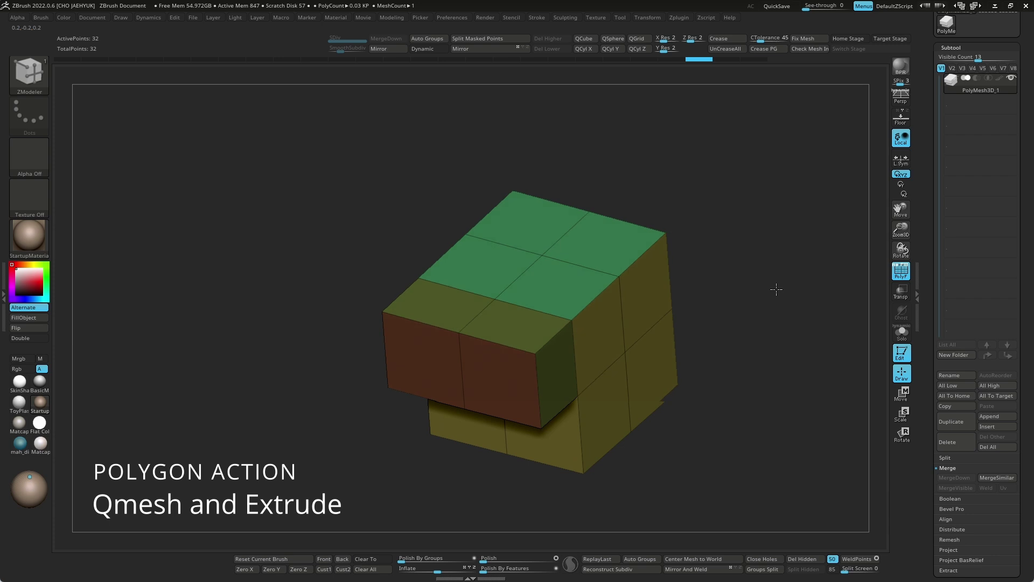
left_click_drag(607, 335, 649, 347)
right_click_drag(701, 268, 764, 321)
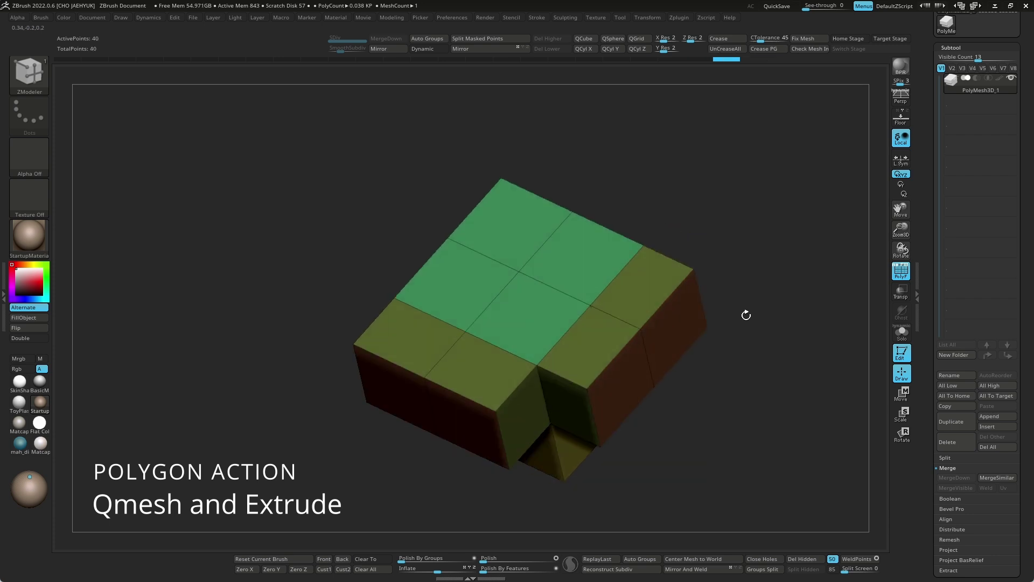
right_click_drag(658, 308, 778, 404, "ctrl")
right_click_drag(578, 347, 804, 287)
key("ctrl+d")
key("ctrl+d")
mouse_move(685, 307)
right_mouse_down()
mouse_move(762, 342)
mouse_move(595, 296)
mouse_move(770, 326)
mouse_move(763, 382)
right_mouse_up()
key("ctrl+z")
key("ctrl+z")
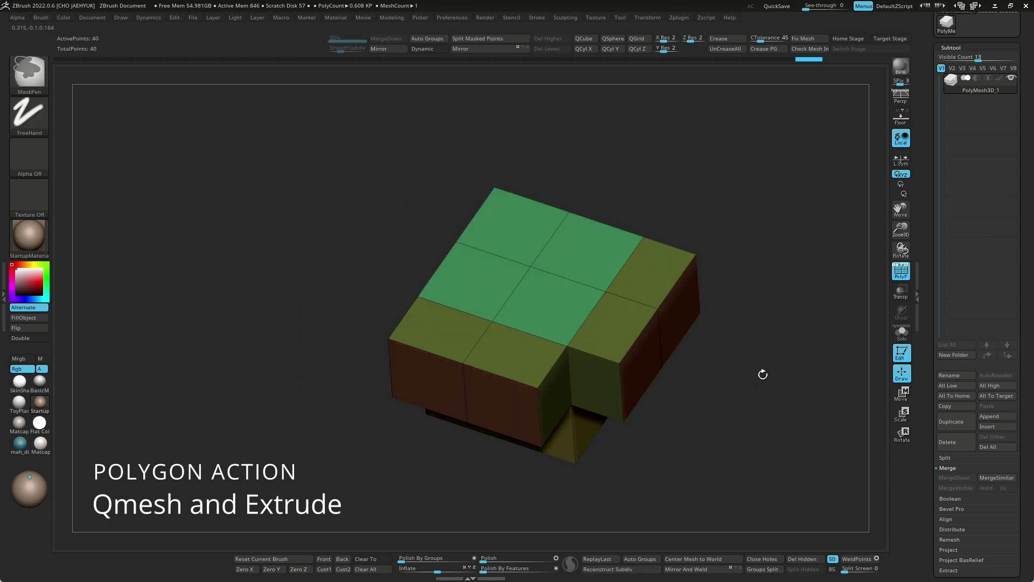
key("ctrl+z")
key("ctrl+z")
key("ctrl+z")
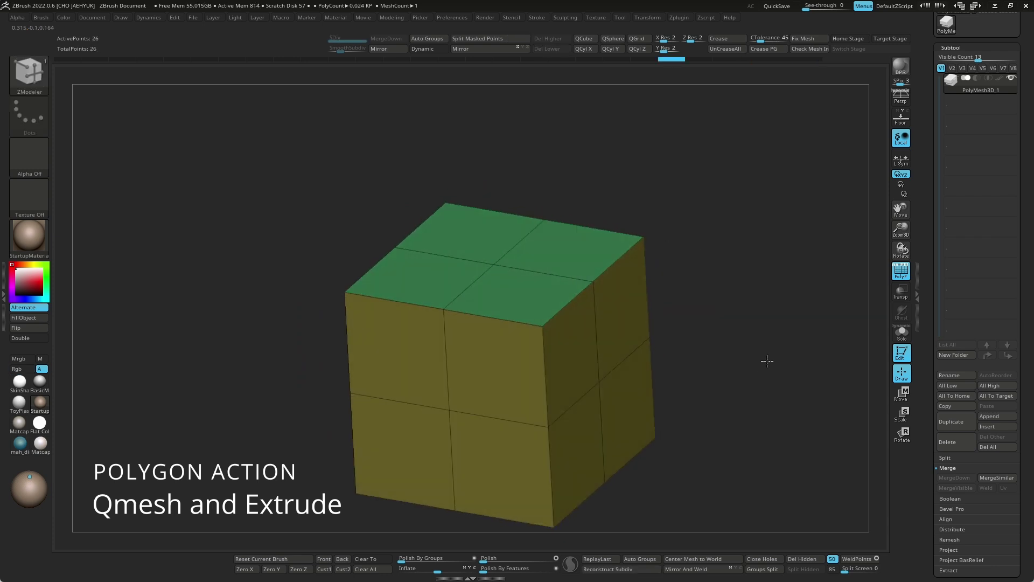
right_click_drag(764, 370, 743, 346)
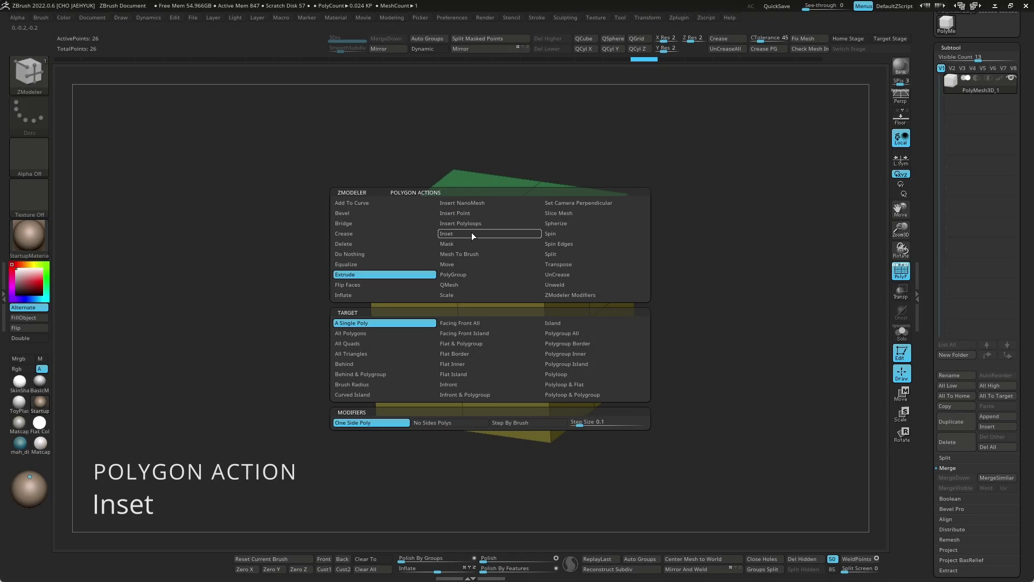
Switch to the Inset polygon action and inset each of the cube's four front polygons.
left_click(473, 236)
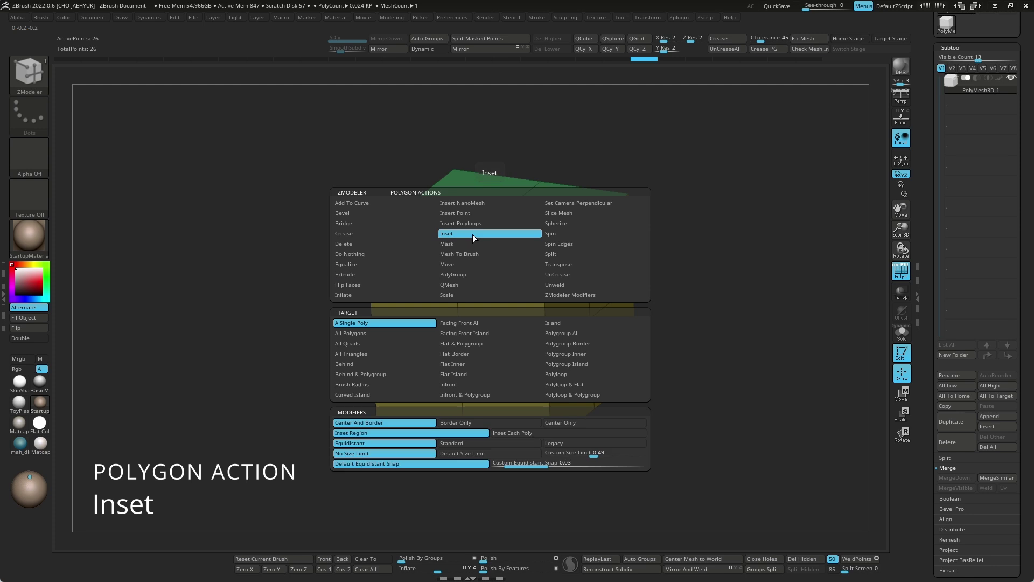
left_click_drag(532, 300, 536, 299)
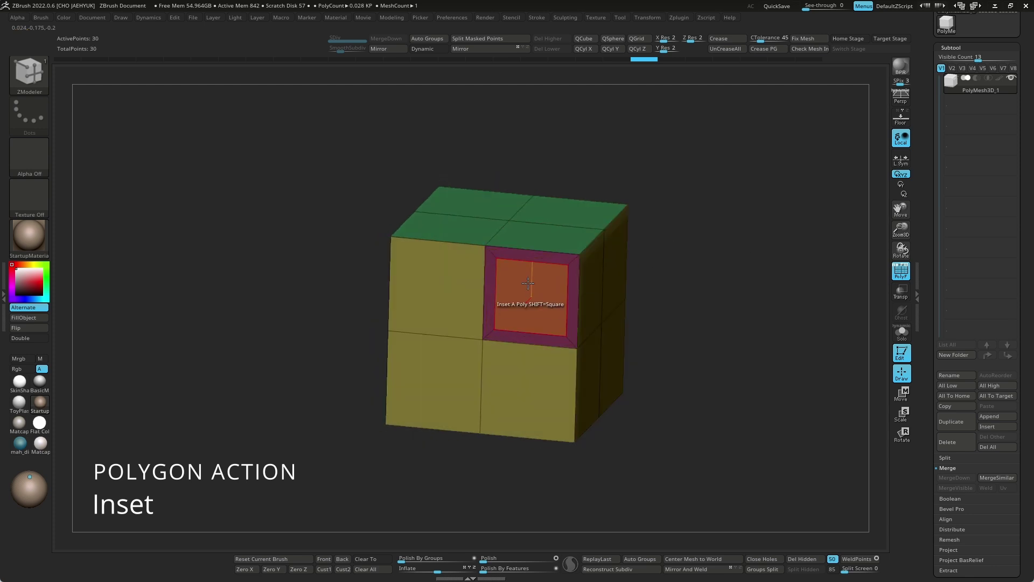
left_click(436, 285)
left_click(528, 388)
left_click(434, 383)
Inset the four front quads again from a closer front view.
left_click_drag(732, 282, 736, 326)
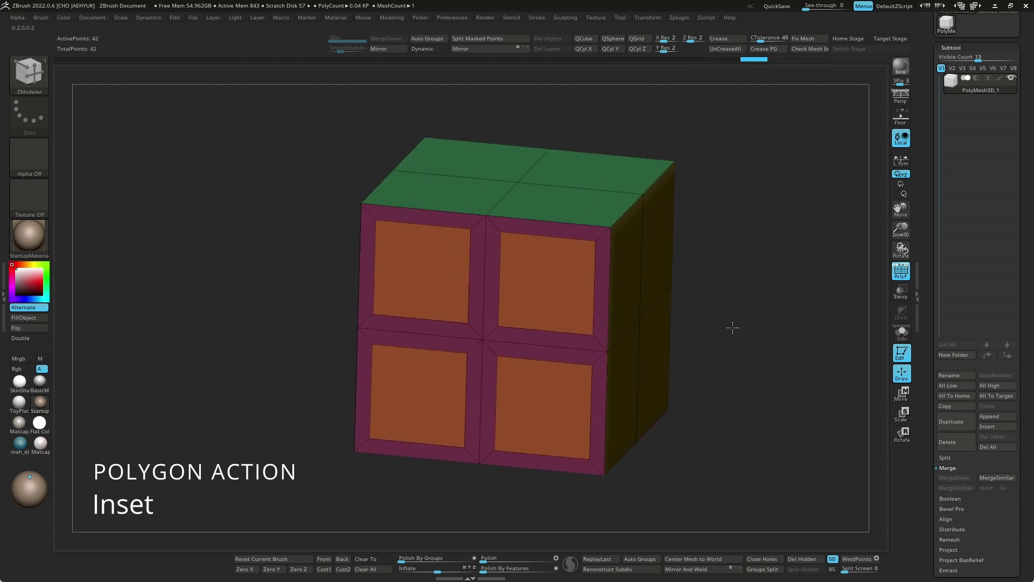
left_click(547, 283)
left_click(423, 275)
left_click(420, 399)
left_click(544, 410)
left_click_drag(695, 366, 771, 292)
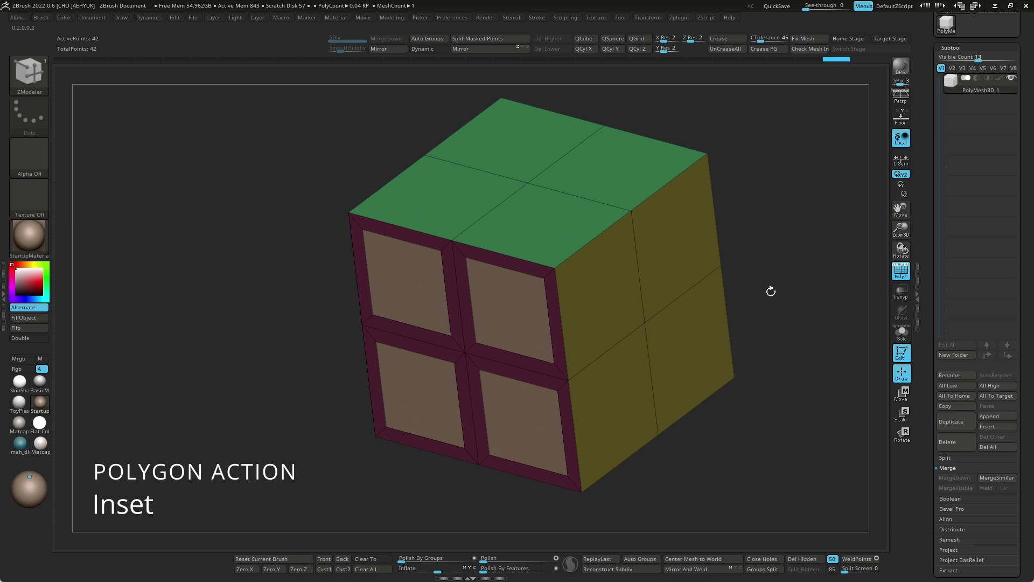
key("space")
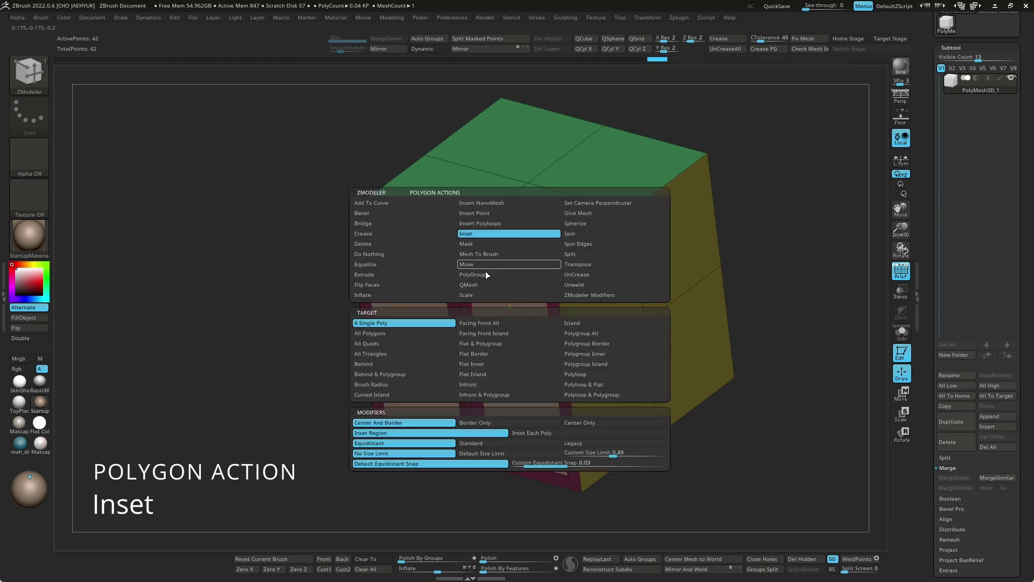
With the PolyGroup action, give the top, right faces and a four-face band new polygroups.
left_click(495, 274)
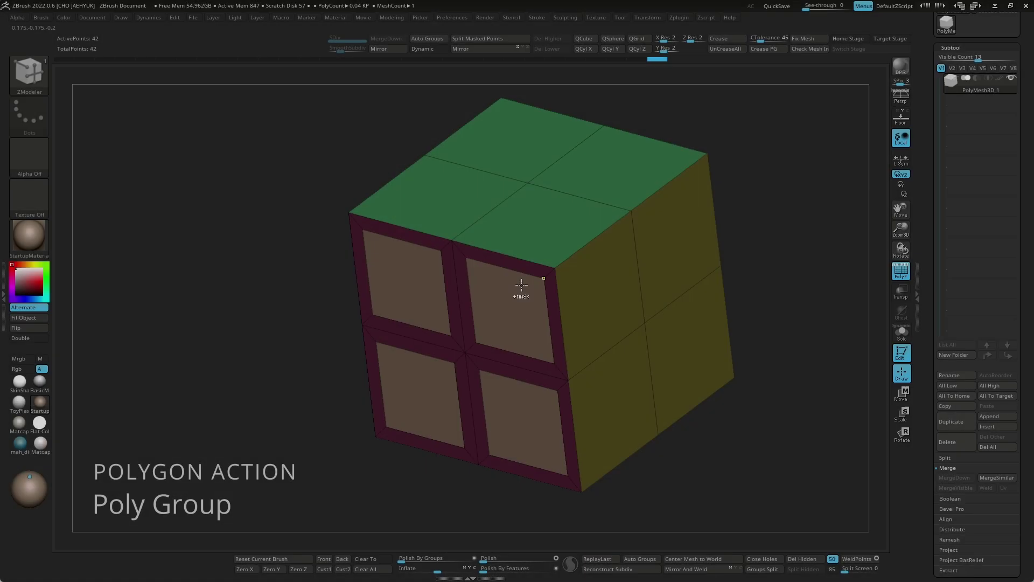
left_click(522, 294)
left_click_drag(813, 244, 725, 234)
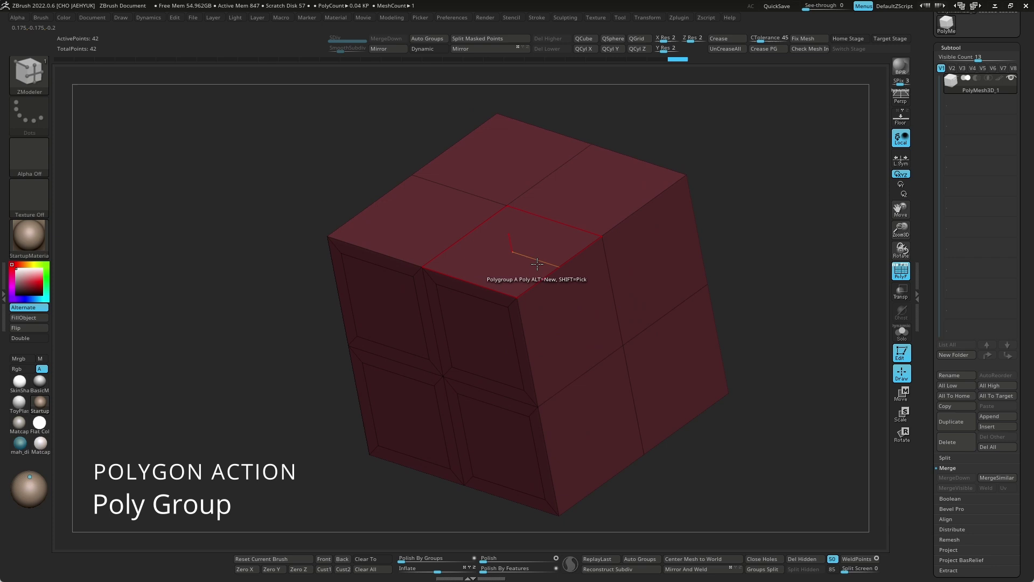
left_click_drag(537, 262, 552, 280)
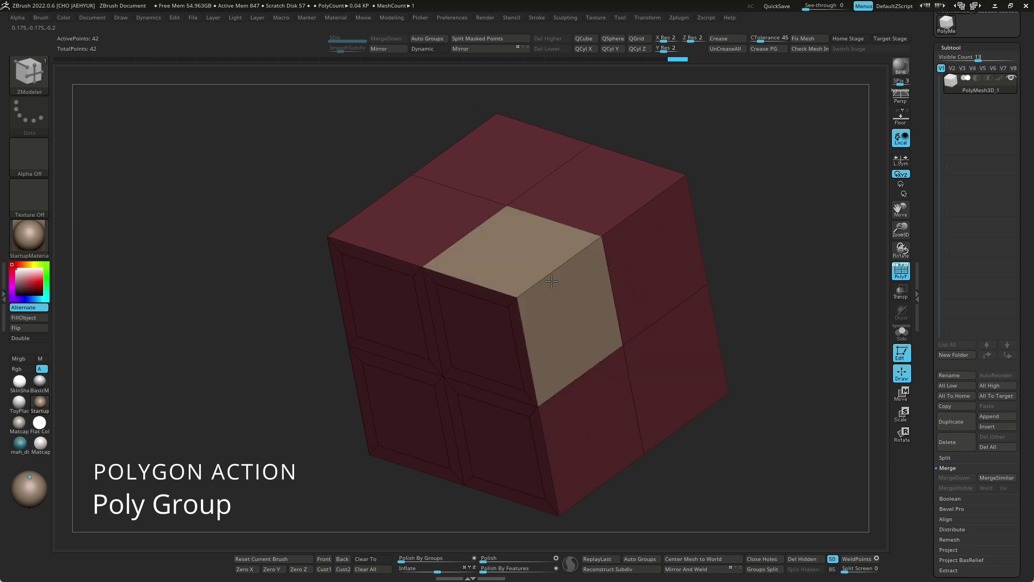
left_click(572, 304)
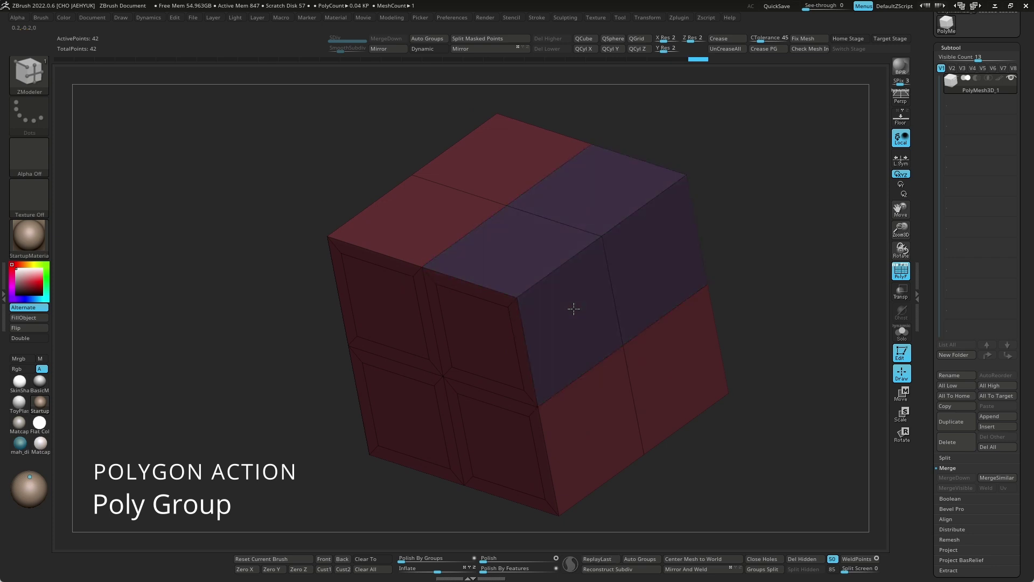
left_click(574, 308)
left_click_drag(760, 277, 776, 302)
Group the two lower front faces together, then merge every face into one polygroup.
left_click(589, 388)
left_click(722, 345)
mouse_move(723, 345)
left_mouse_down()
mouse_move(759, 263)
mouse_move(679, 230)
mouse_move(734, 347)
left_mouse_up()
key("ctrl+w")
Load a fresh low-poly cube, apply BasicMaterial, and reset it to a single polygroup.
left_click(584, 38)
mouse_move(672, 238)
left_mouse_down()
mouse_move(730, 325)
mouse_move(766, 276)
mouse_move(743, 261)
mouse_move(744, 295)
left_mouse_up()
mouse_move(438, 346)
left_mouse_down()
mouse_move(526, 300)
mouse_move(561, 356)
mouse_move(494, 358)
left_mouse_up()
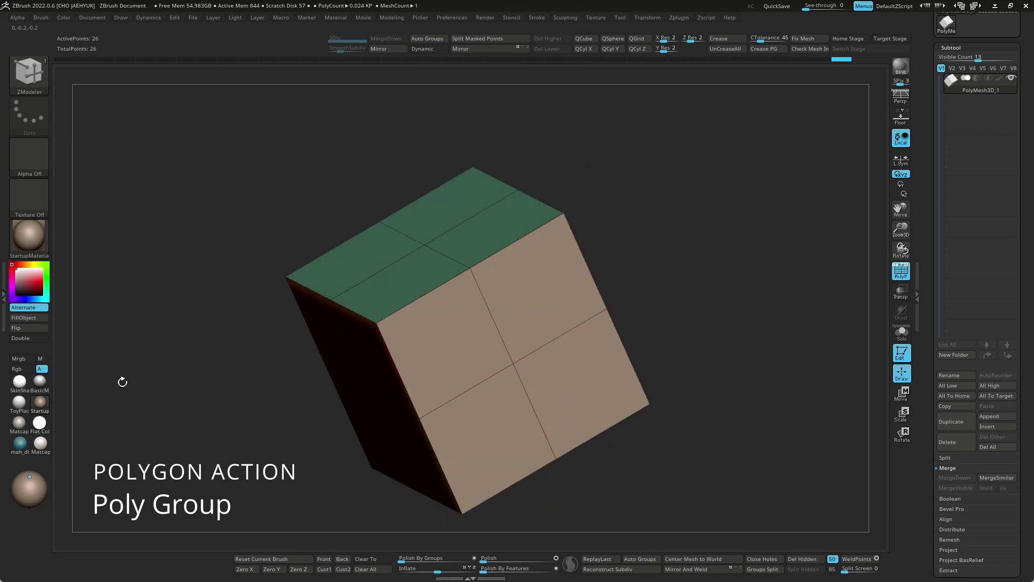
left_click(40, 381)
mouse_move(746, 291)
left_mouse_down()
mouse_move(577, 297)
mouse_move(719, 237)
mouse_move(700, 238)
left_mouse_up()
key("ctrl+w")
Try a QMesh extrusion on the right-side faces, undo it, and pick a face extrude action.
left_click_drag(463, 298, 529, 351)
left_click_drag(722, 301, 711, 257)
key("space")
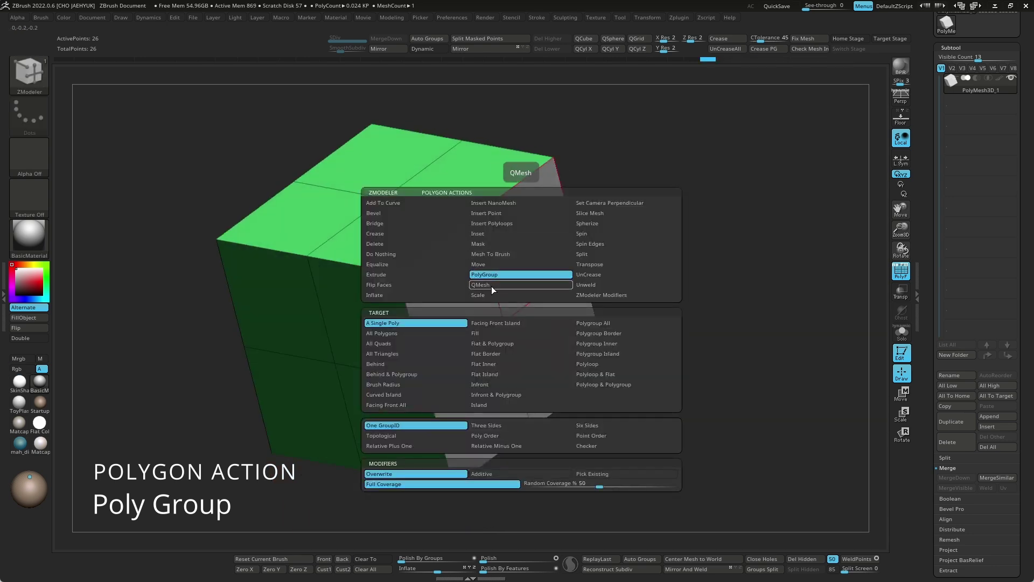
left_click(533, 277)
left_click_drag(695, 253, 681, 284)
key("ctrl+z")
key("space")
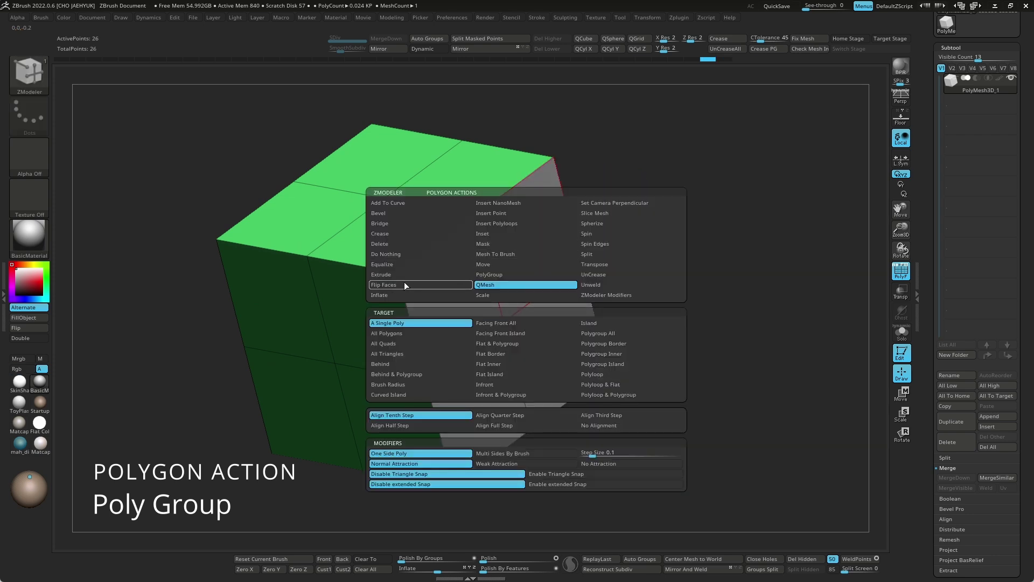
left_click(405, 275)
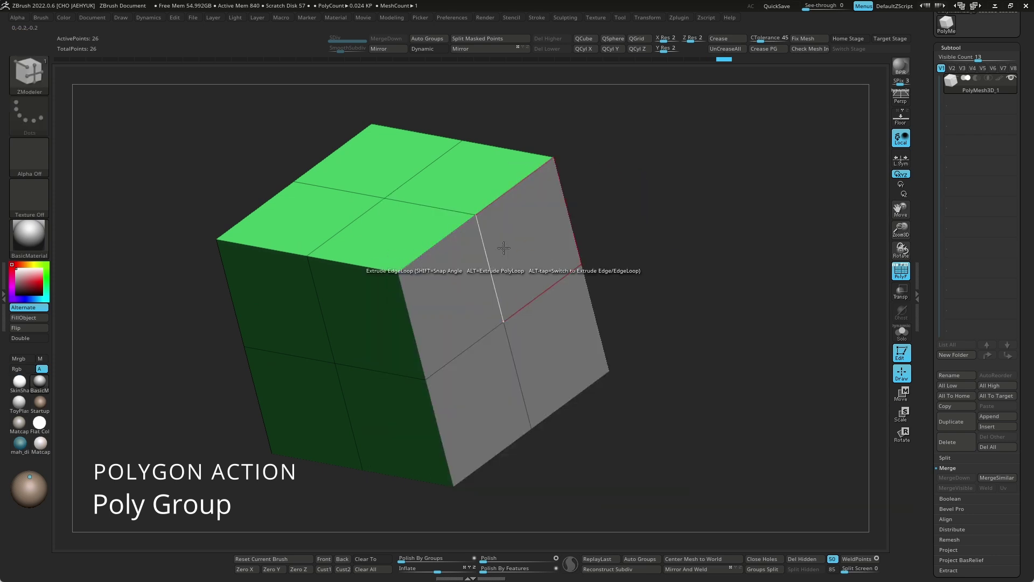
Use PolyGroup to cycle the cube's right side through colours until it settles on purple.
key("space")
left_click(497, 274)
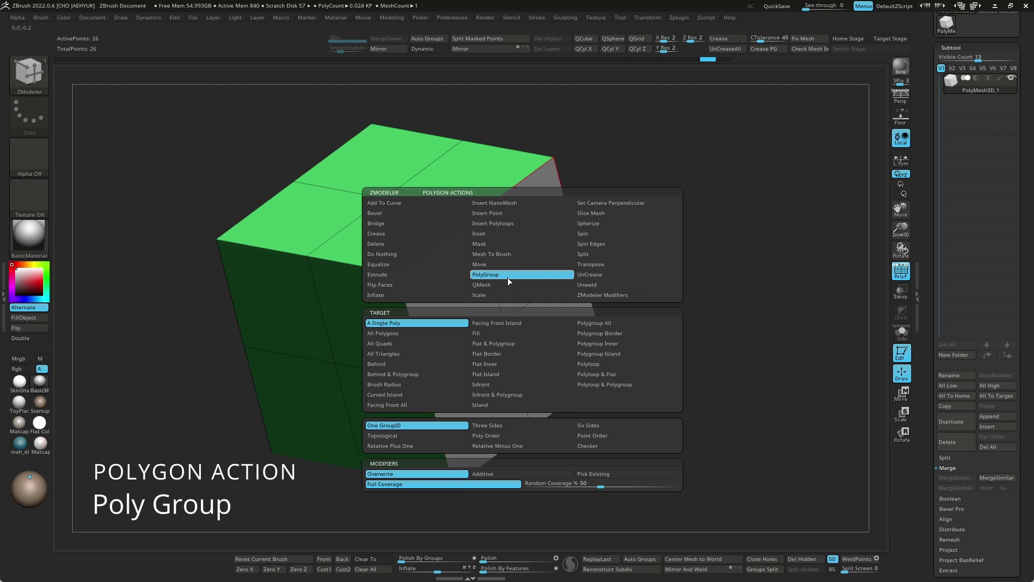
left_click_drag(490, 266, 526, 244)
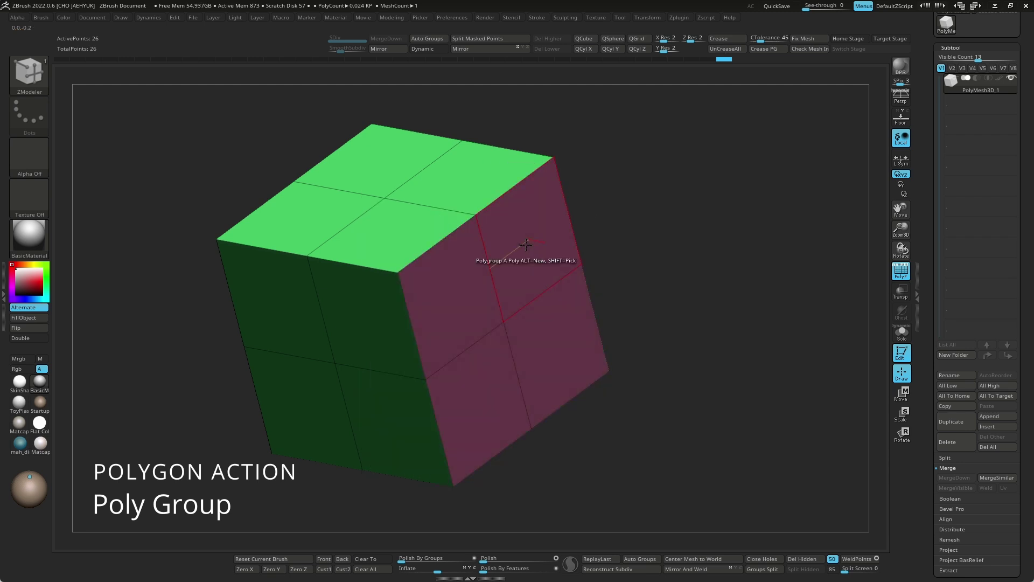
left_click_drag(526, 238, 524, 246)
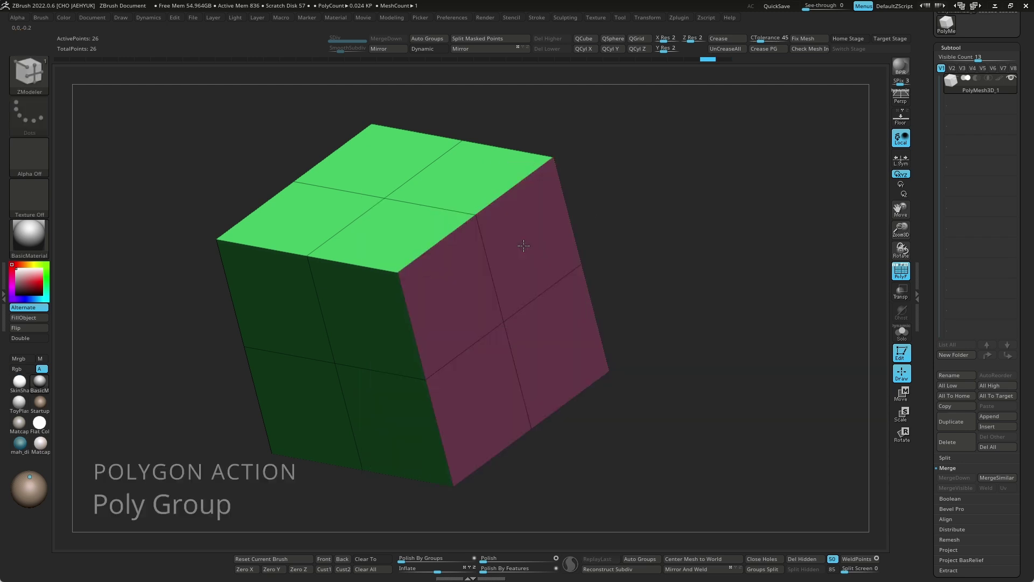
key("space")
Set Target to Polygroup All, give the right face a new polygroup, and return to QMesh.
left_click(493, 286)
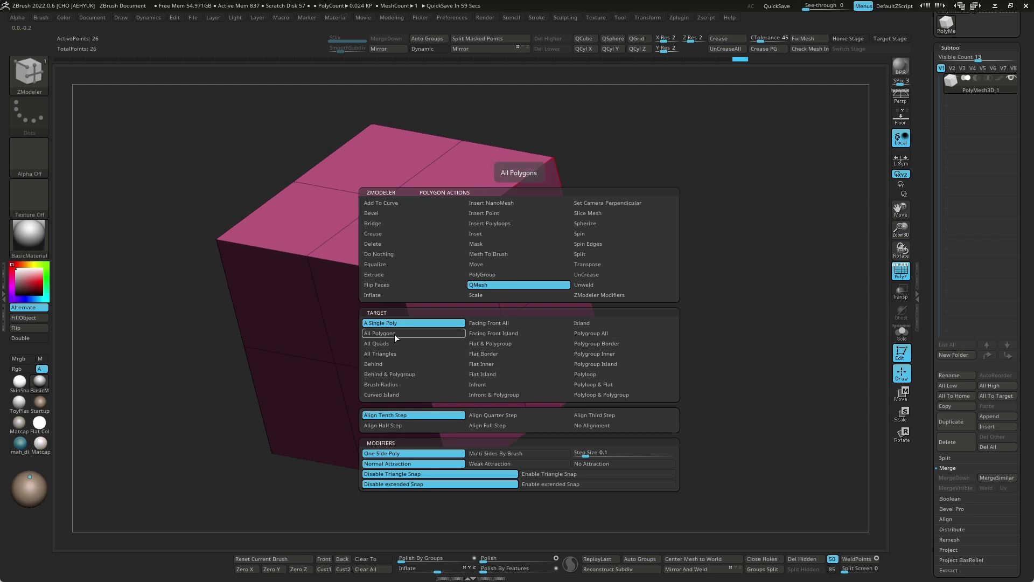
left_click(600, 334)
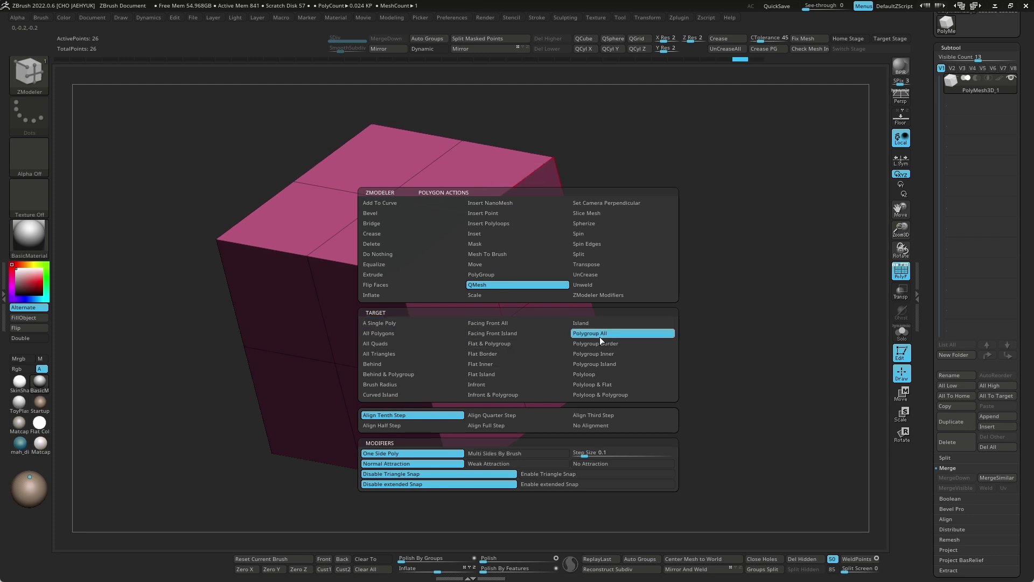
key("space")
key("space")
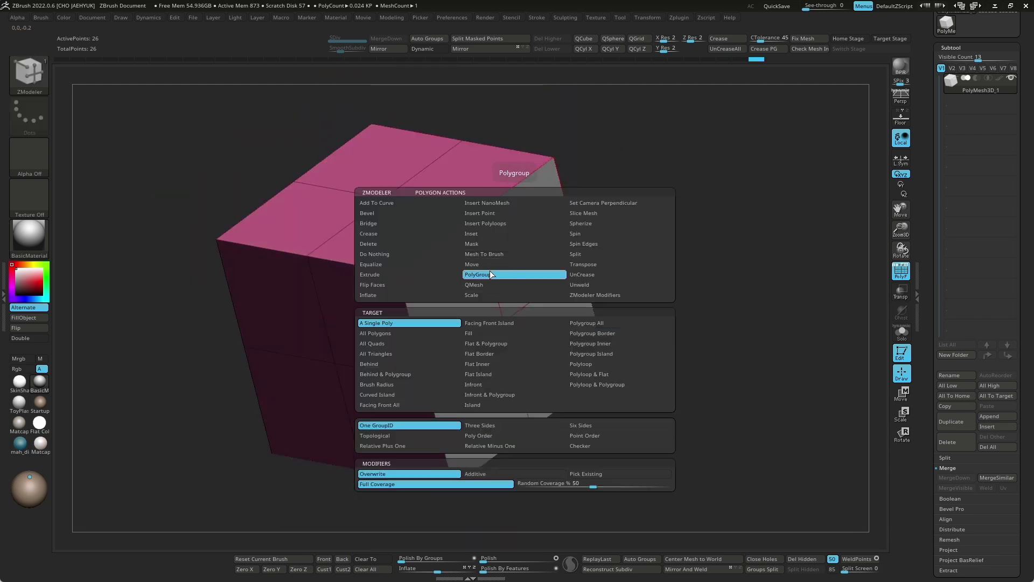
left_click(490, 272)
left_click(529, 256)
mouse_move(630, 189)
left_mouse_down()
mouse_move(658, 295)
mouse_move(554, 252)
left_mouse_up()
key("space")
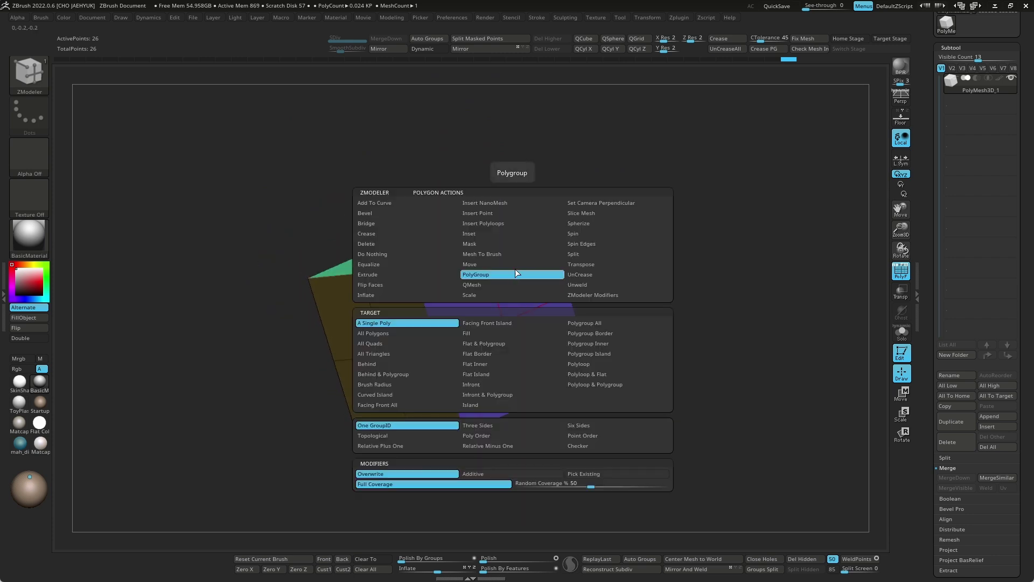
left_click(512, 285)
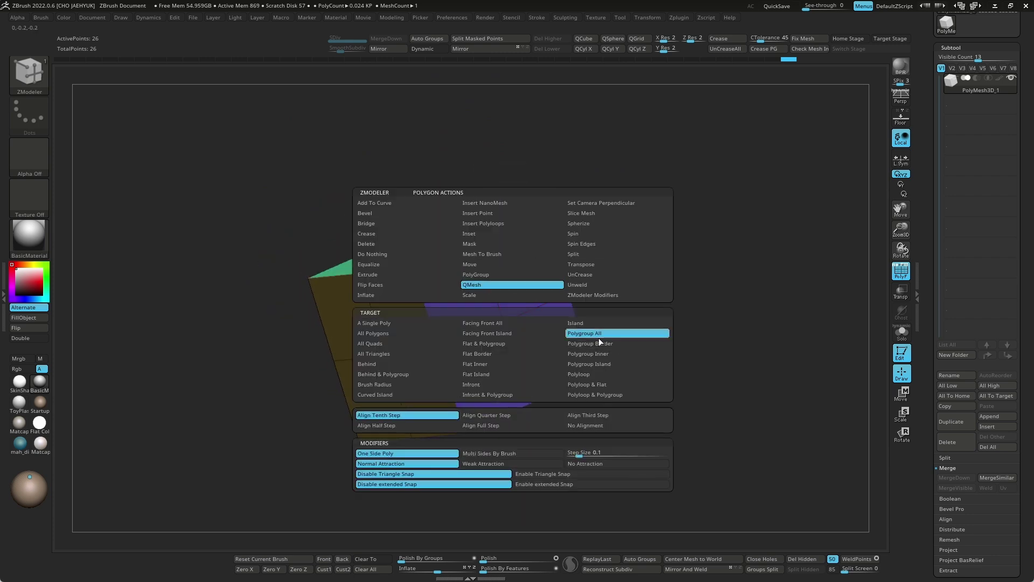
Extrude the cube's green top and purple side polygroups outward with QMesh Polygroup All, then undo.
left_click_drag(745, 303, 468, 237)
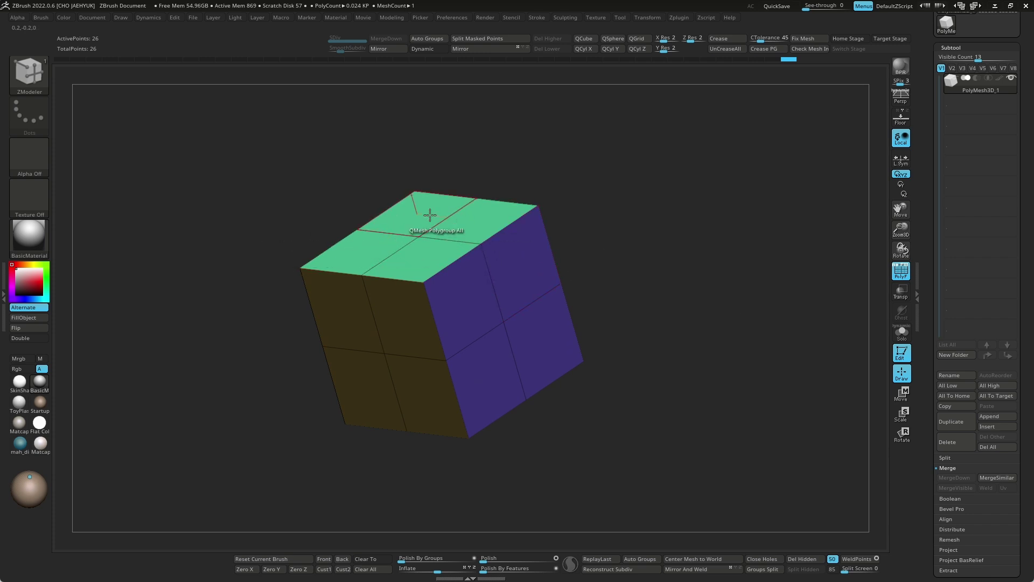
left_click_drag(471, 218, 701, 331)
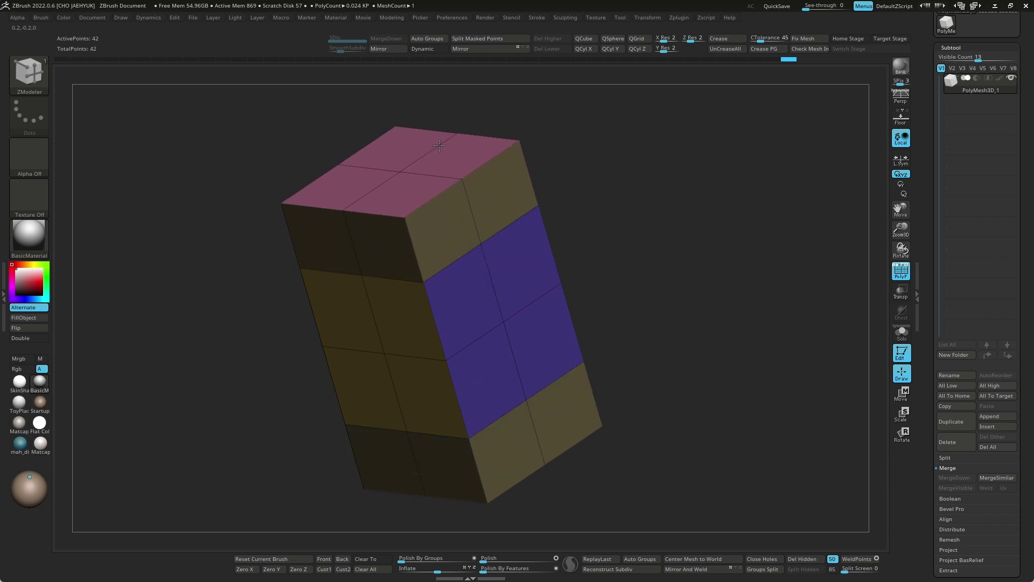
left_click_drag(700, 331, 704, 334)
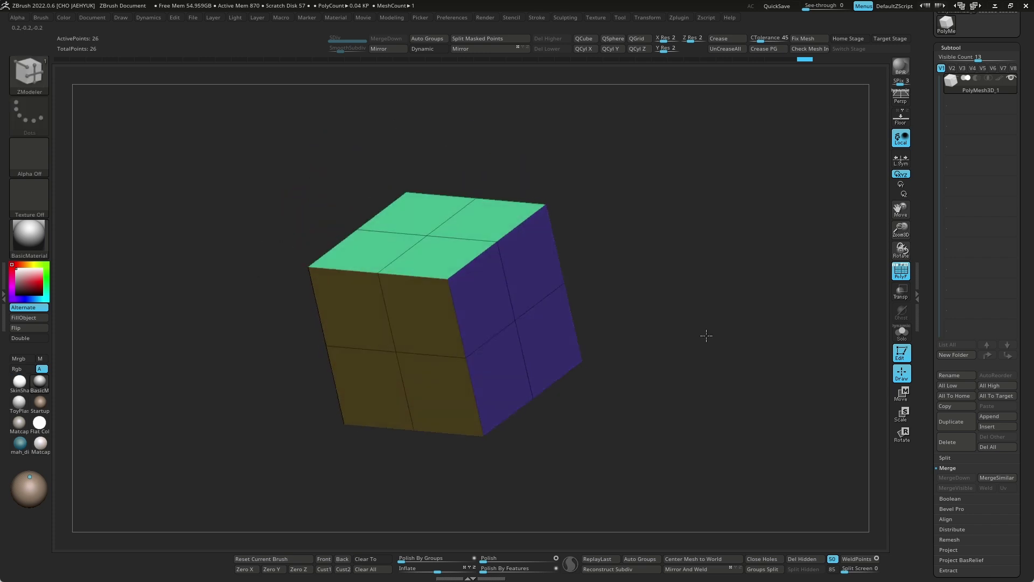
left_click_drag(526, 278, 546, 264)
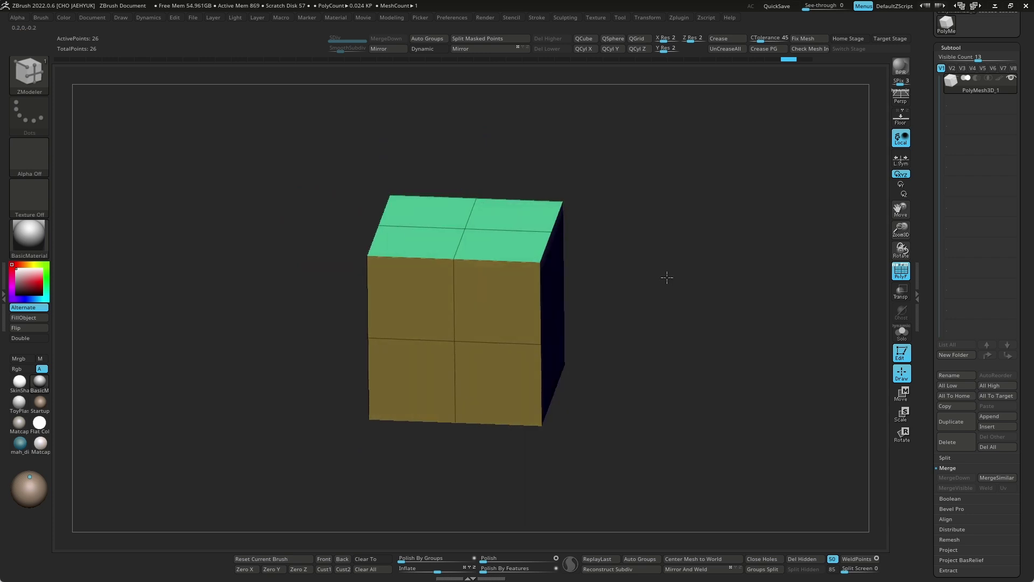
left_click_drag(558, 276, 366, 367)
key("ctrl+z")
key("ctrl+z")
Change the QMesh extrude target to Polyloop.
mouse_move(657, 244)
left_mouse_down()
mouse_move(666, 272)
mouse_move(575, 273)
left_mouse_up()
key("space")
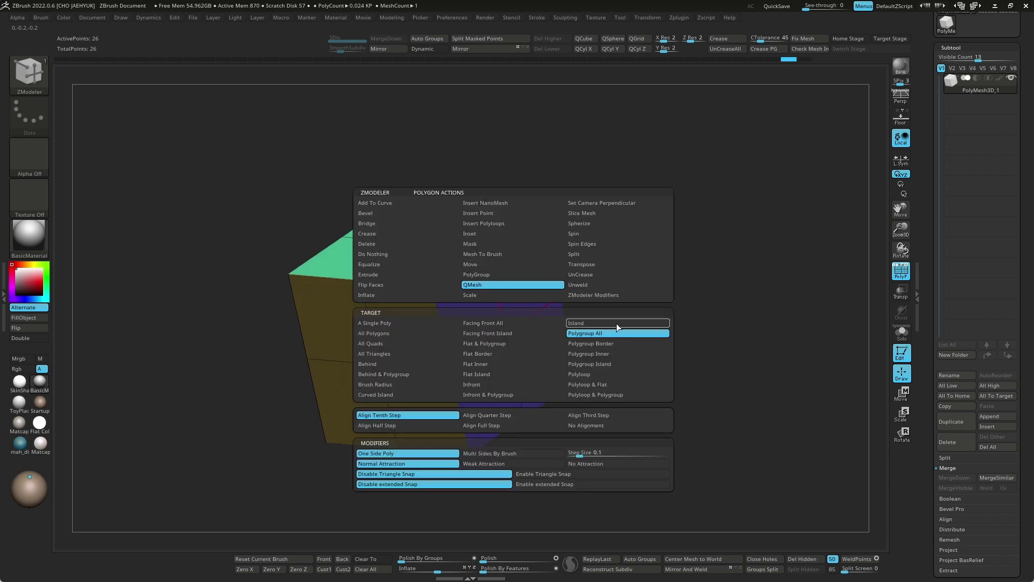
left_click(580, 374)
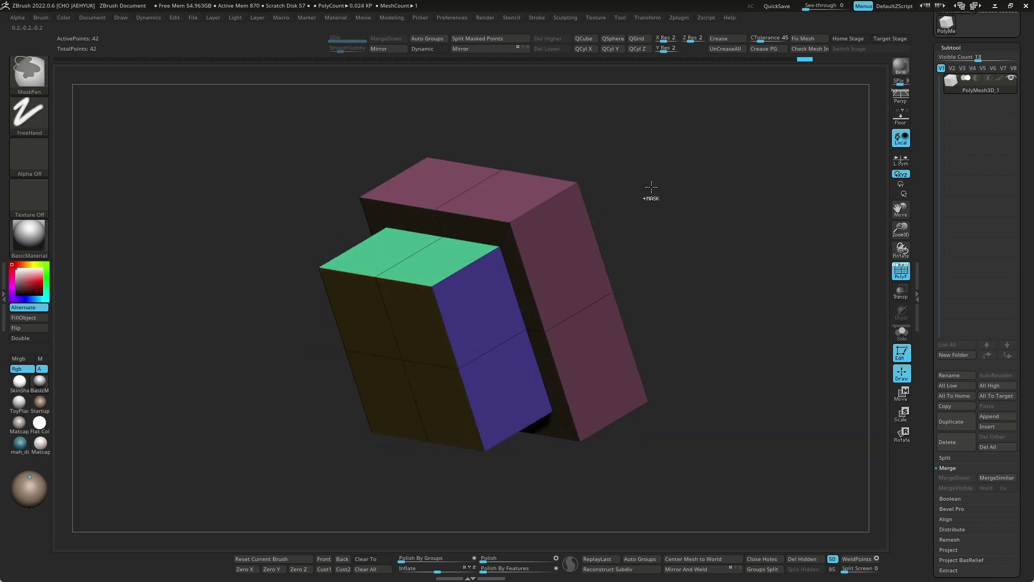
left_click_drag(747, 256, 773, 256)
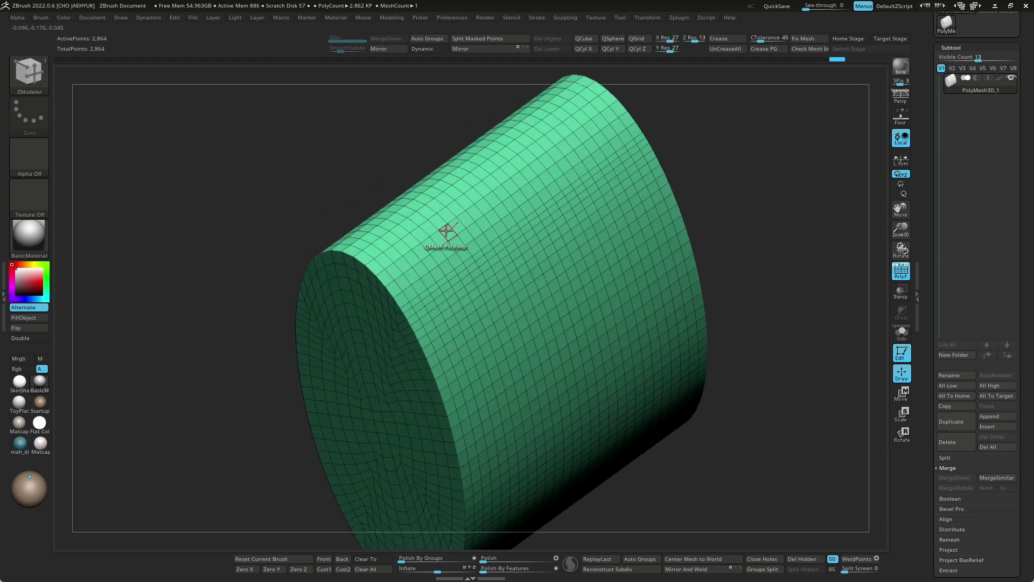
Extrude cylinder polyloops into a raised ring band, undoing one extra band.
left_click_drag(446, 231, 499, 212)
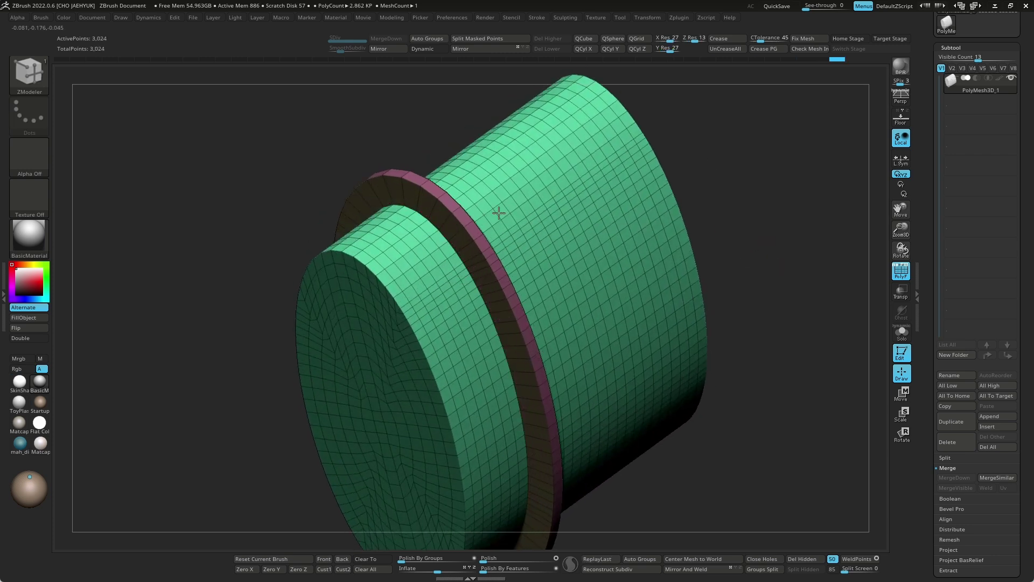
mouse_move(727, 186)
left_mouse_down()
mouse_move(751, 168)
mouse_move(720, 197)
left_mouse_up()
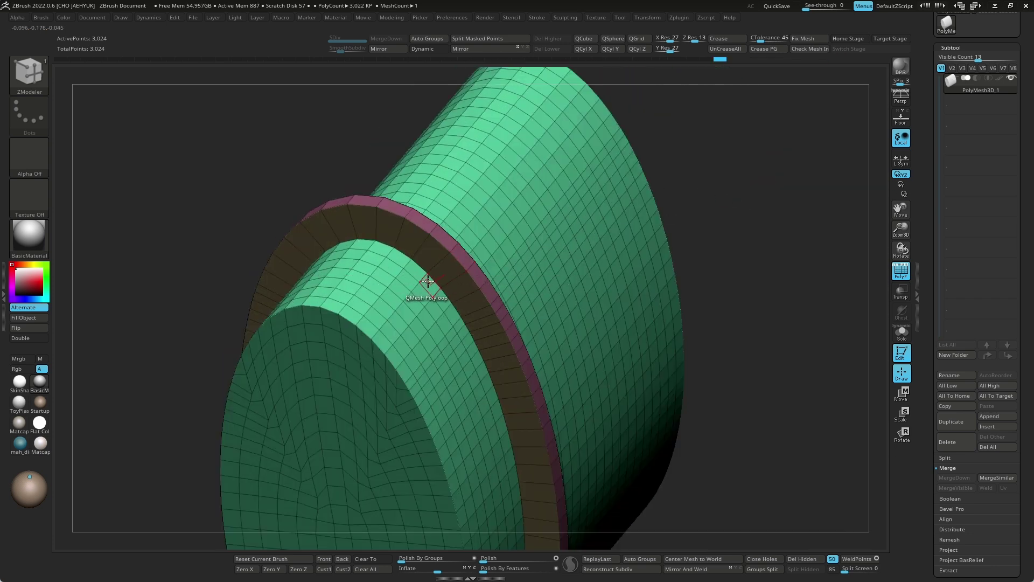
left_click_drag(429, 280, 431, 284)
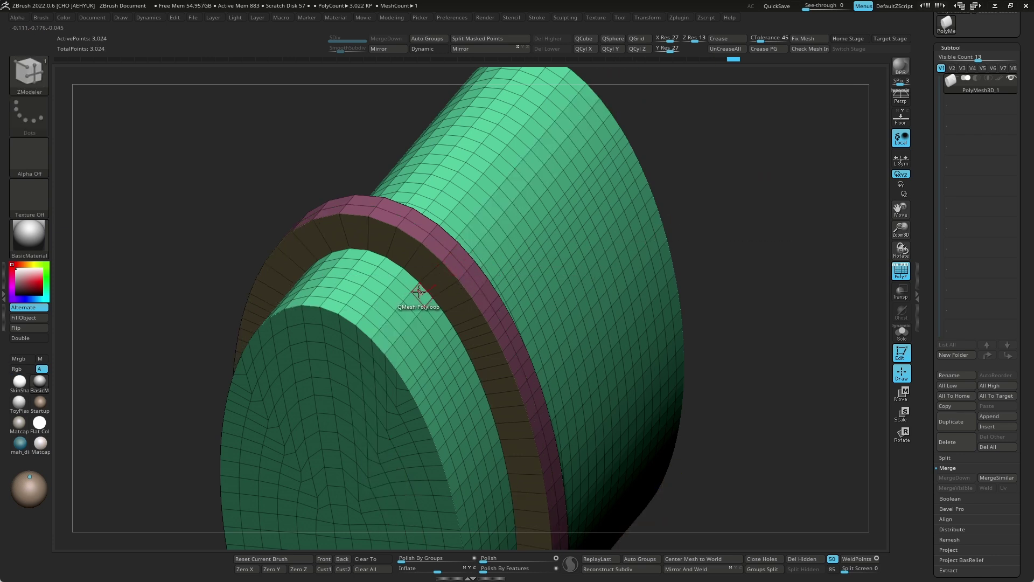
mouse_move(748, 147)
left_mouse_down()
mouse_move(730, 196)
mouse_move(687, 217)
left_mouse_up()
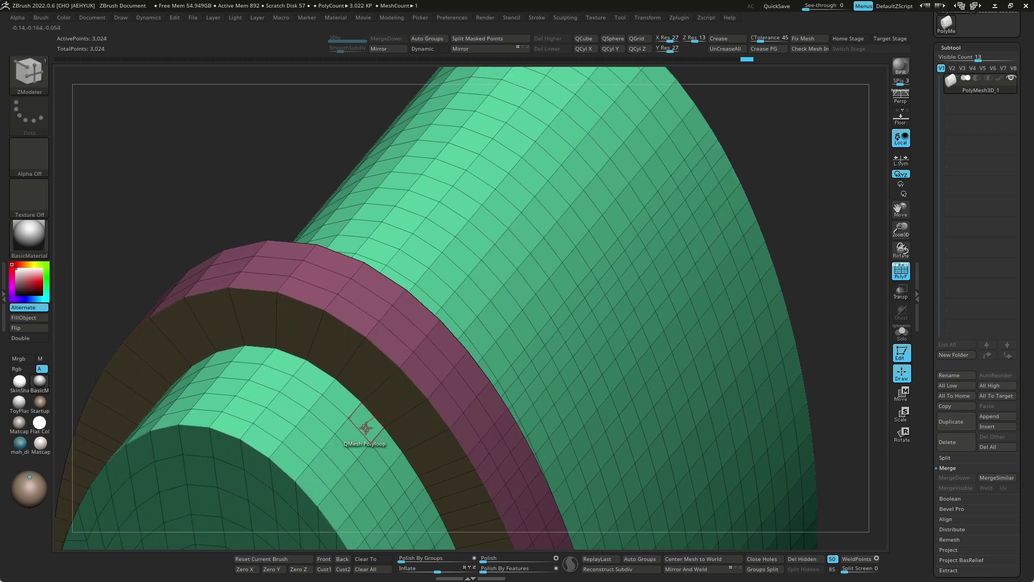
left_click_drag(366, 427, 364, 426)
left_click_drag(758, 206, 803, 173)
key("ctrl+z")
mouse_move(753, 237)
left_mouse_down()
mouse_move(825, 167)
mouse_move(598, 238)
left_mouse_up()
mouse_move(271, 148)
left_mouse_down("alt")
mouse_move(322, 275)
mouse_move(353, 205)
left_mouse_up("alt")
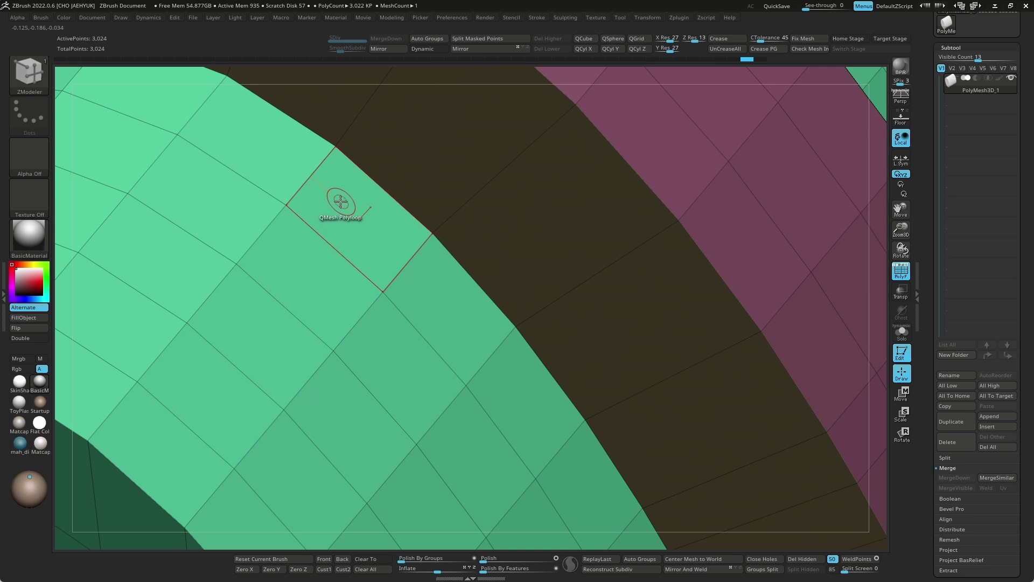
Keep QMesh Polyloop active and push the green polyloop inward.
key("space")
left_click(341, 283)
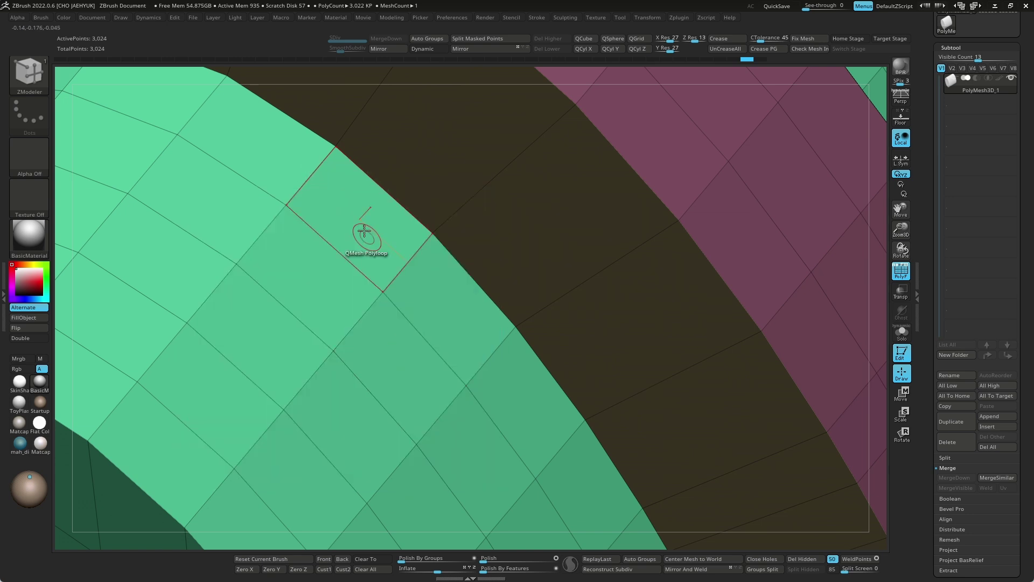
left_click_drag(330, 198, 369, 315)
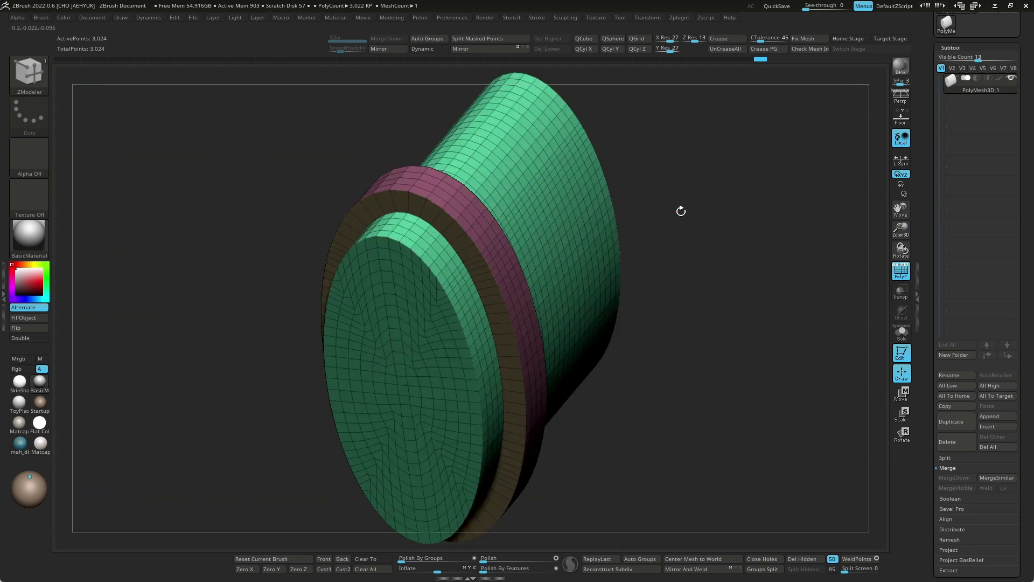
scroll(739, 201, "up", 2)
scroll(711, 261, "up", 2)
scroll(683, 286, "up", 3)
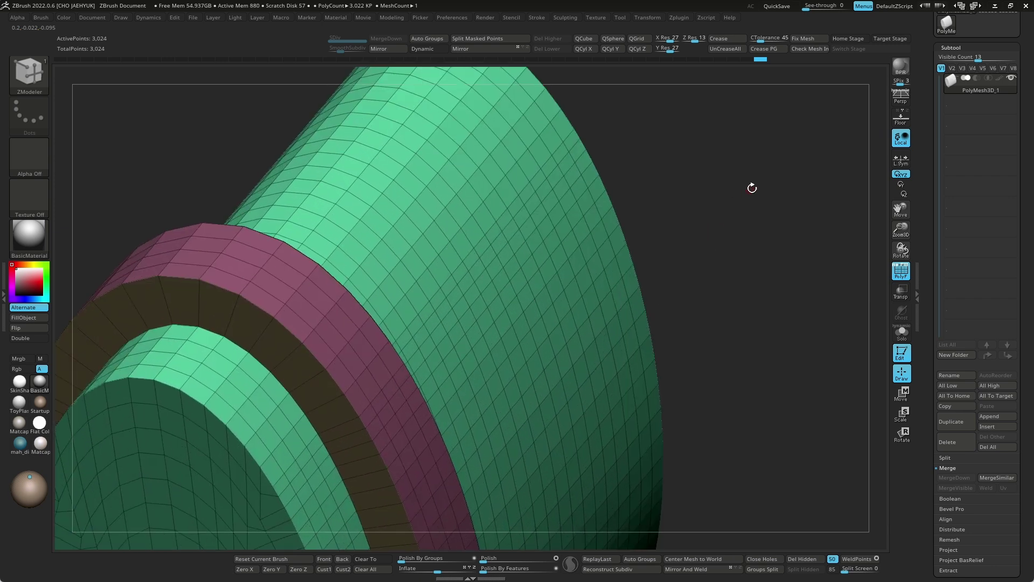
scroll(746, 192, "up", 1)
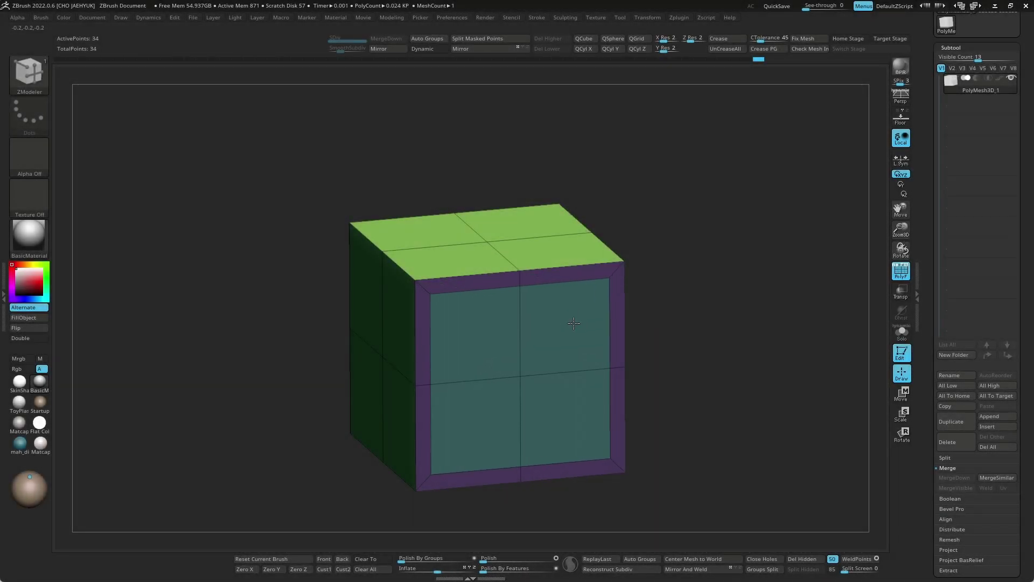
Inset the cube's front face, leaving a surrounding border.
mouse_move(661, 263)
left_mouse_down()
mouse_move(713, 300)
mouse_move(711, 347)
mouse_move(630, 275)
left_mouse_up()
left_click_drag(519, 189, 554, 196)
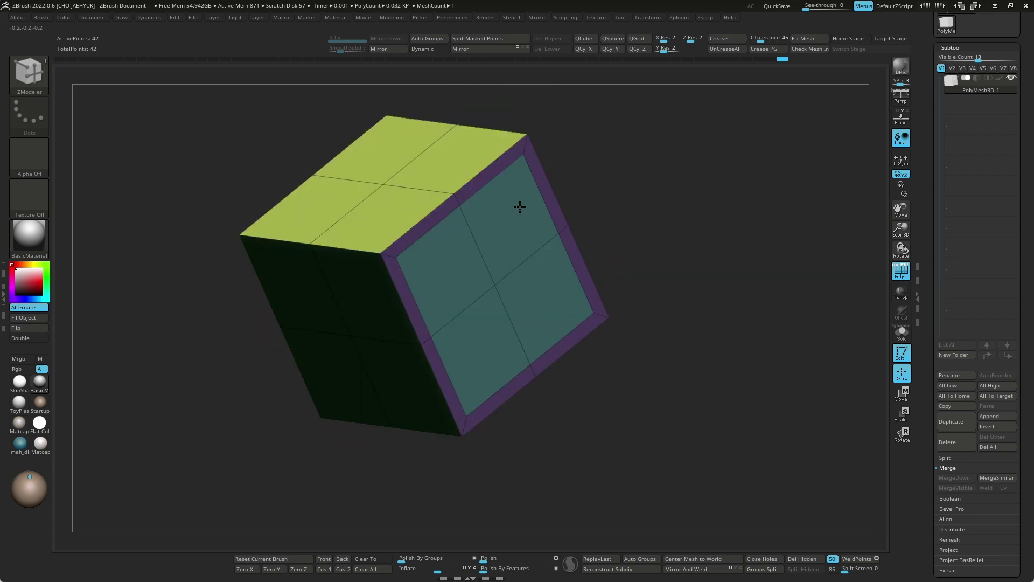
mouse_move(681, 240)
left_mouse_down()
mouse_move(671, 240)
mouse_move(674, 312)
mouse_move(637, 283)
left_mouse_up()
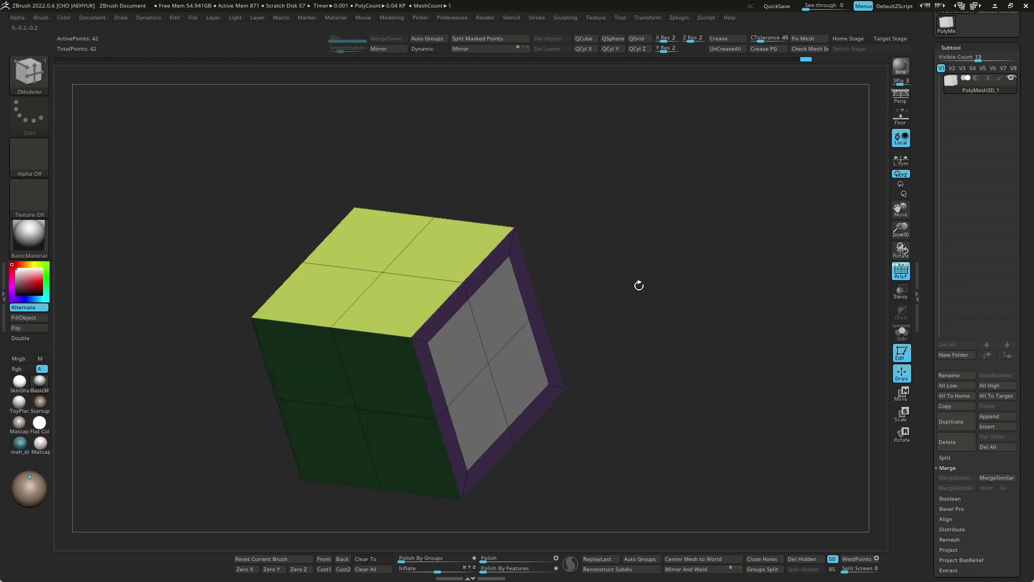
Extrude the inset inner face outward into a protruding block using QMesh Polyloop.
key("space")
left_click(454, 284)
left_click(560, 354)
left_click_drag(498, 306, 498, 306)
key("space")
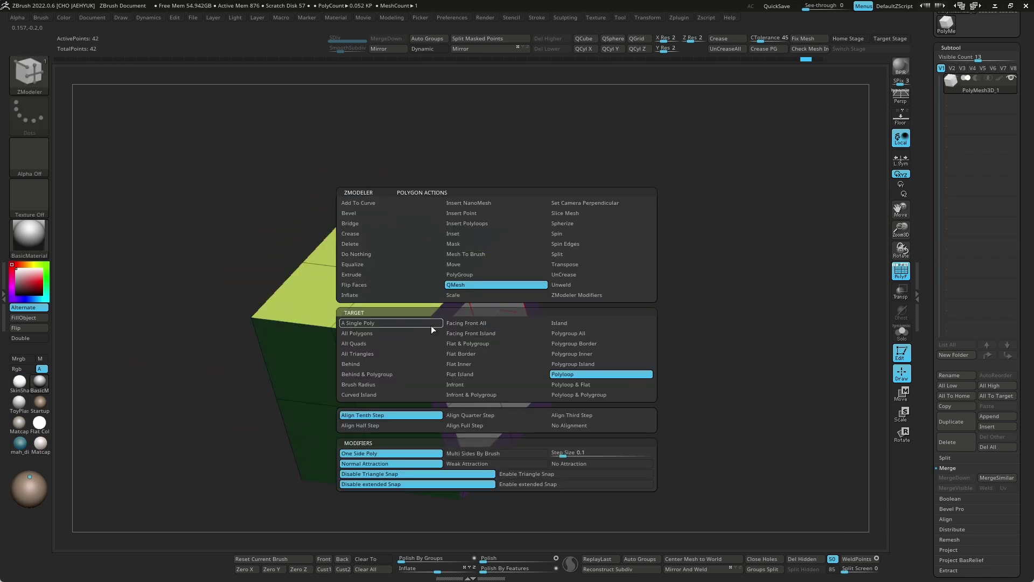
mouse_move(545, 305)
left_mouse_down()
mouse_move(518, 326)
mouse_move(721, 363)
mouse_move(717, 375)
mouse_move(694, 347)
mouse_move(688, 316)
left_mouse_up()
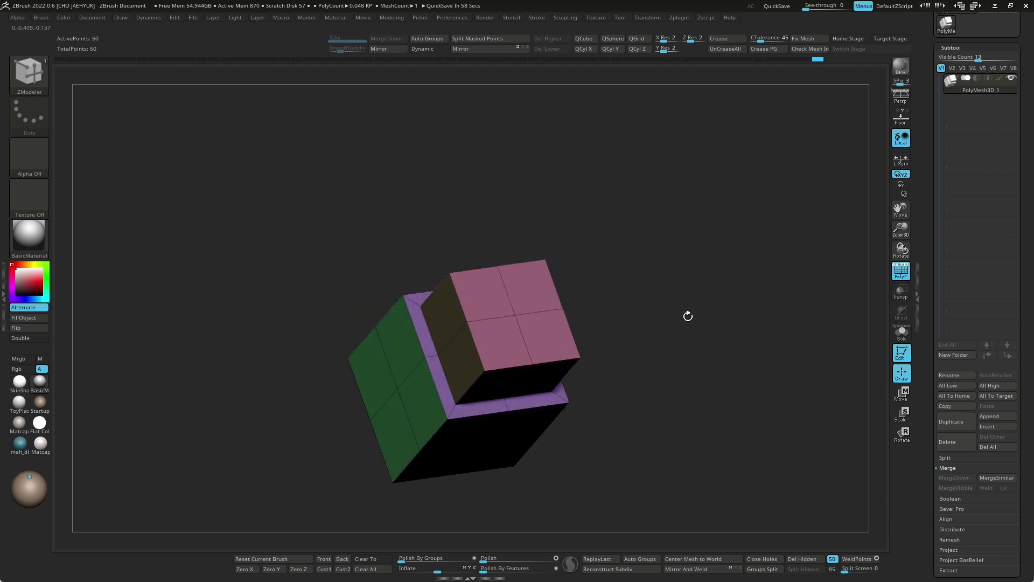
mouse_move(723, 421)
left_mouse_down()
mouse_move(693, 330)
mouse_move(670, 312)
mouse_move(663, 376)
mouse_move(718, 349)
mouse_move(769, 377)
mouse_move(761, 404)
mouse_move(723, 393)
left_mouse_up()
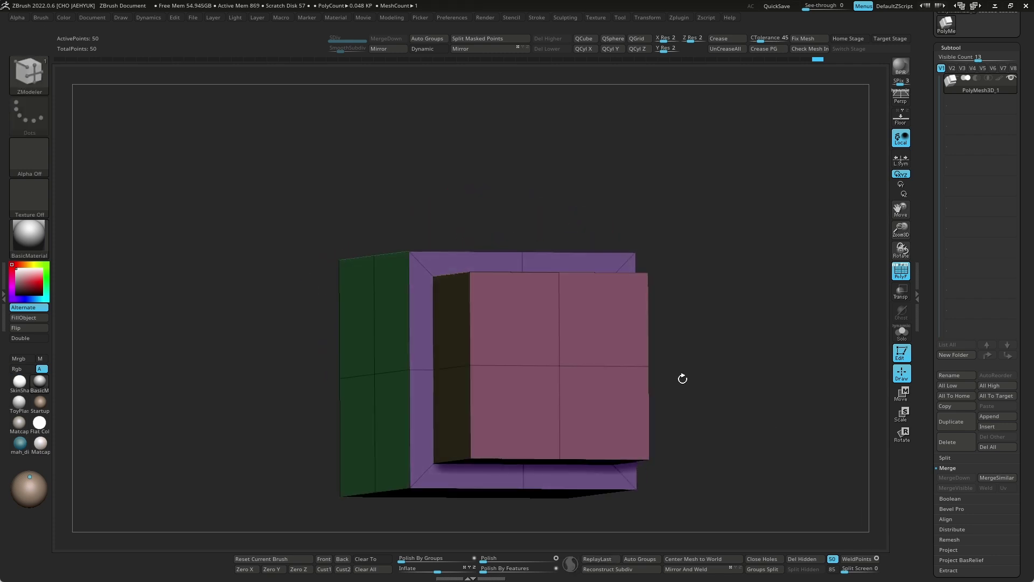
key("space")
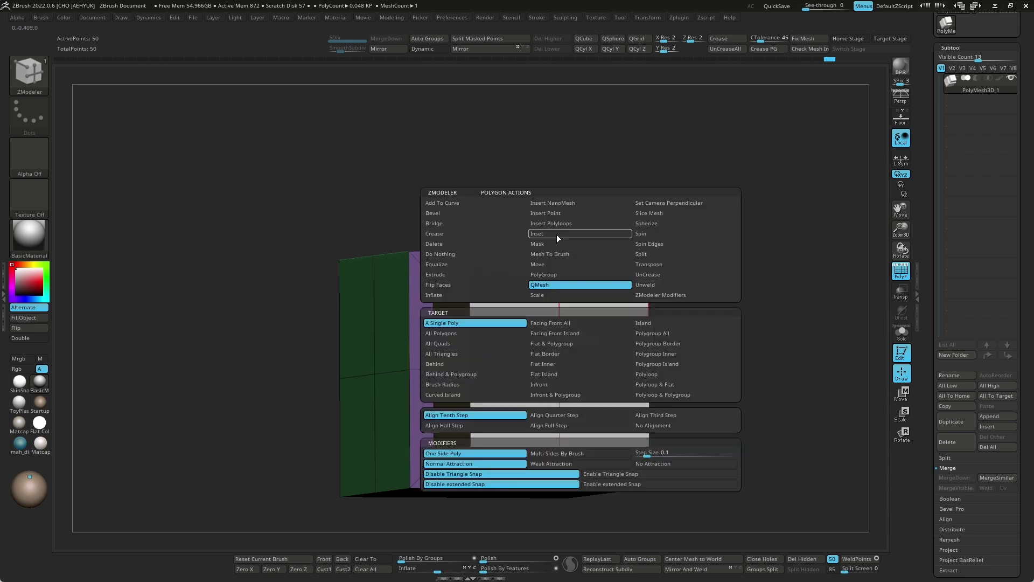
left_click(558, 235)
Inset the protruding block's front face and extrude it with QMesh Polygroup All.
left_click_drag(603, 326, 572, 324)
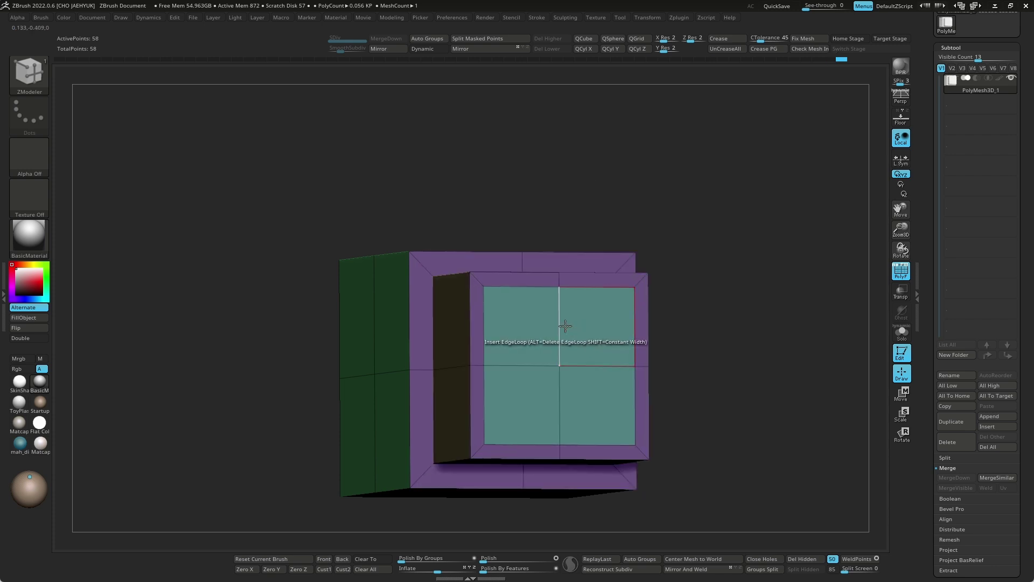
key("space")
left_click(545, 285)
left_click(661, 334)
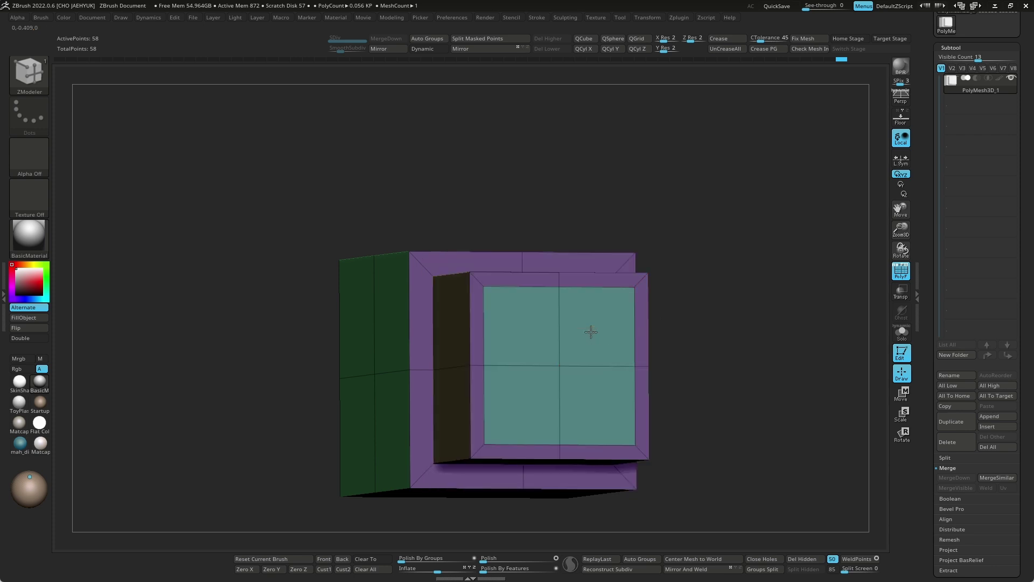
left_click_drag(591, 331, 609, 330)
left_click_drag(796, 340, 623, 353)
Inset the new block's front face with Inset A Single Poly.
key("space")
key("space")
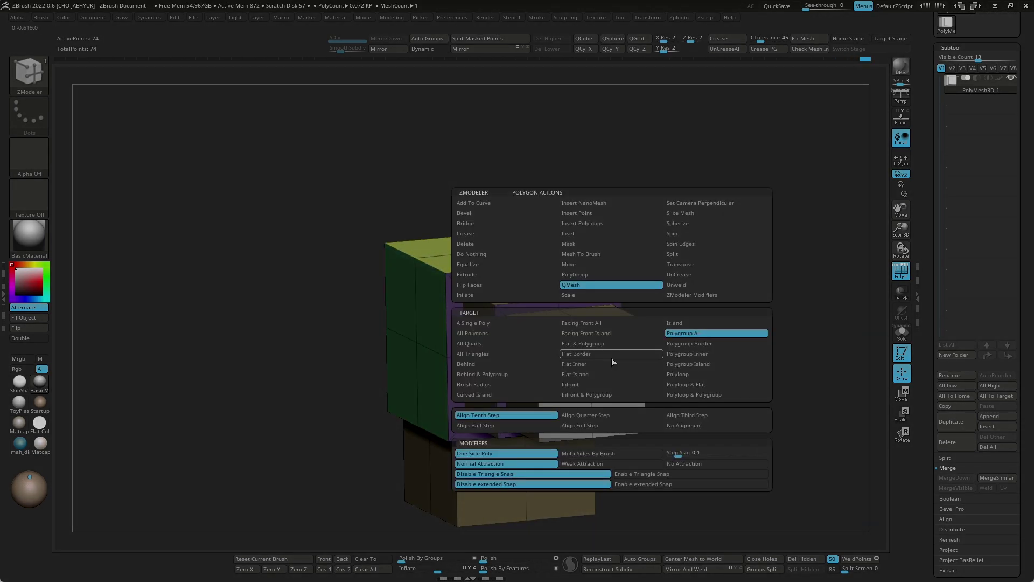
left_click(593, 233)
left_click_drag(617, 338, 609, 355)
key("space")
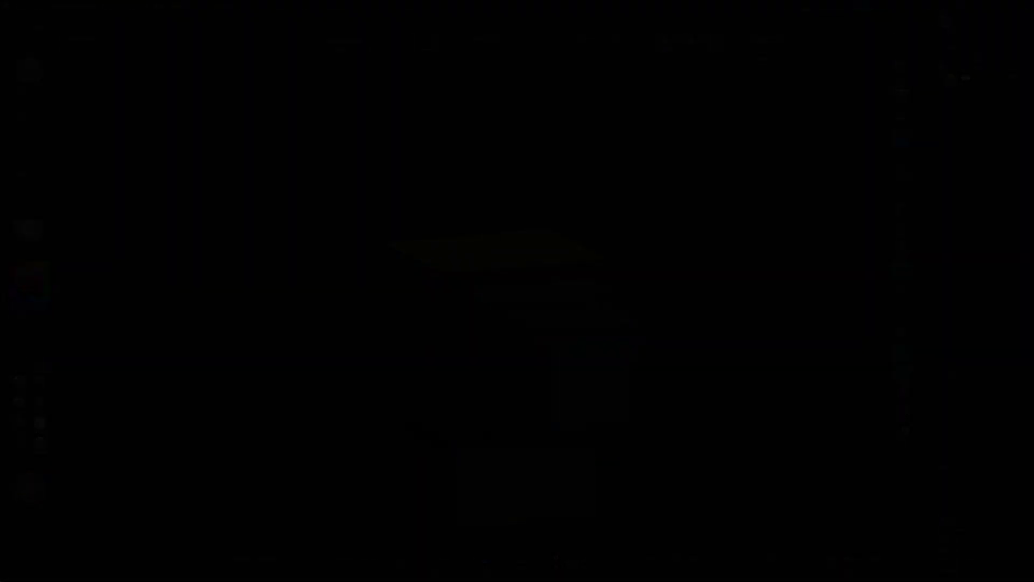